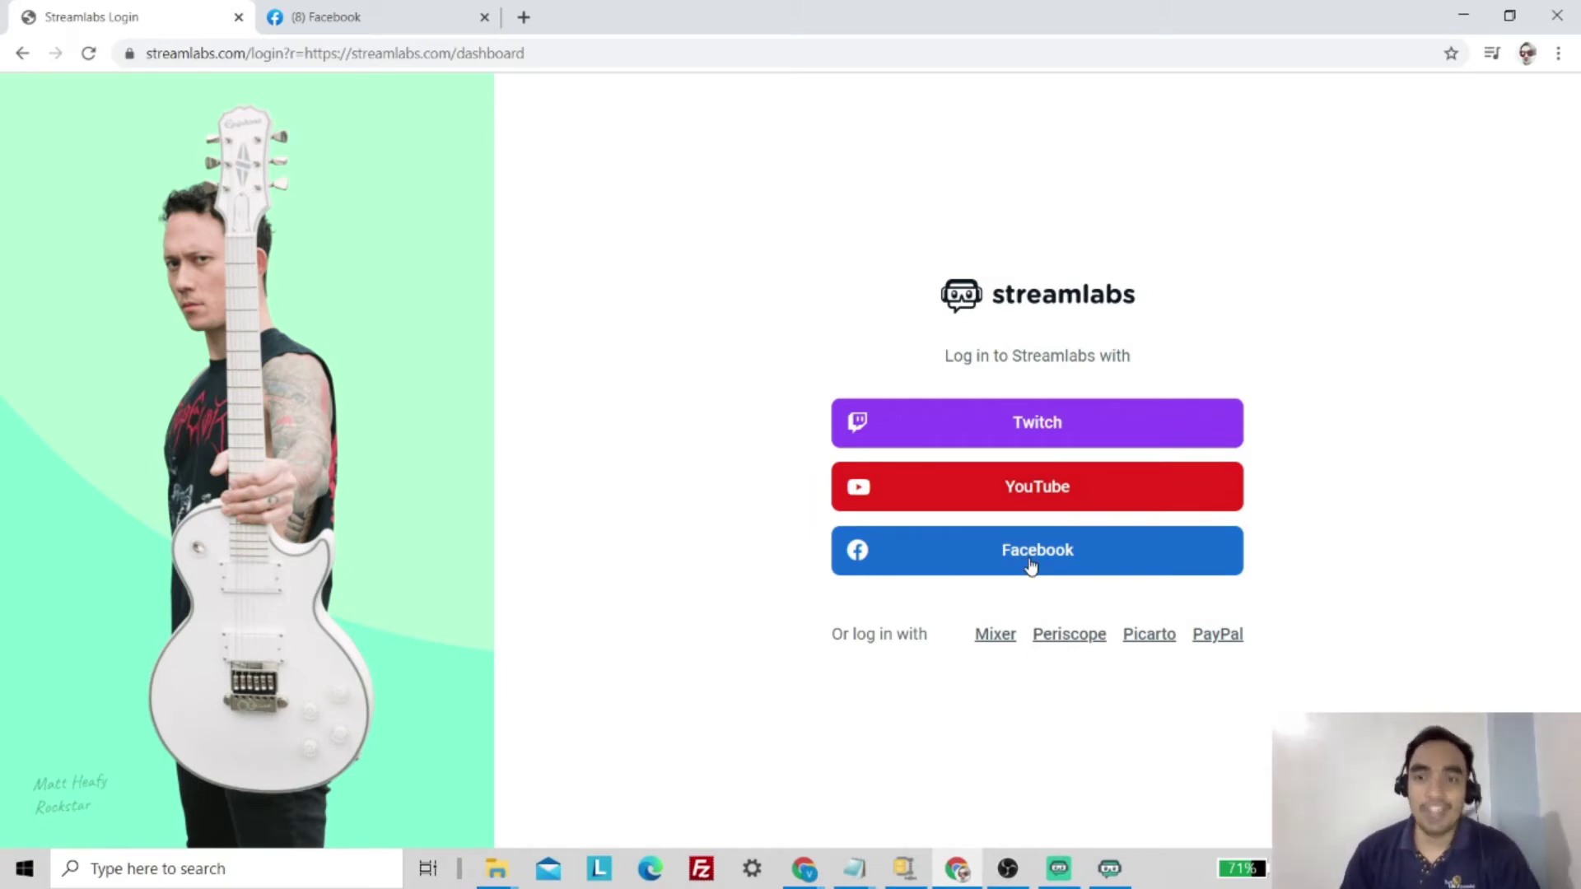
Step: Log in to Streamlabs with the linked Facebook account and open the Stream Labels page from the widget gallery
{"action": "left_click", "coordinate": [1031, 567]}
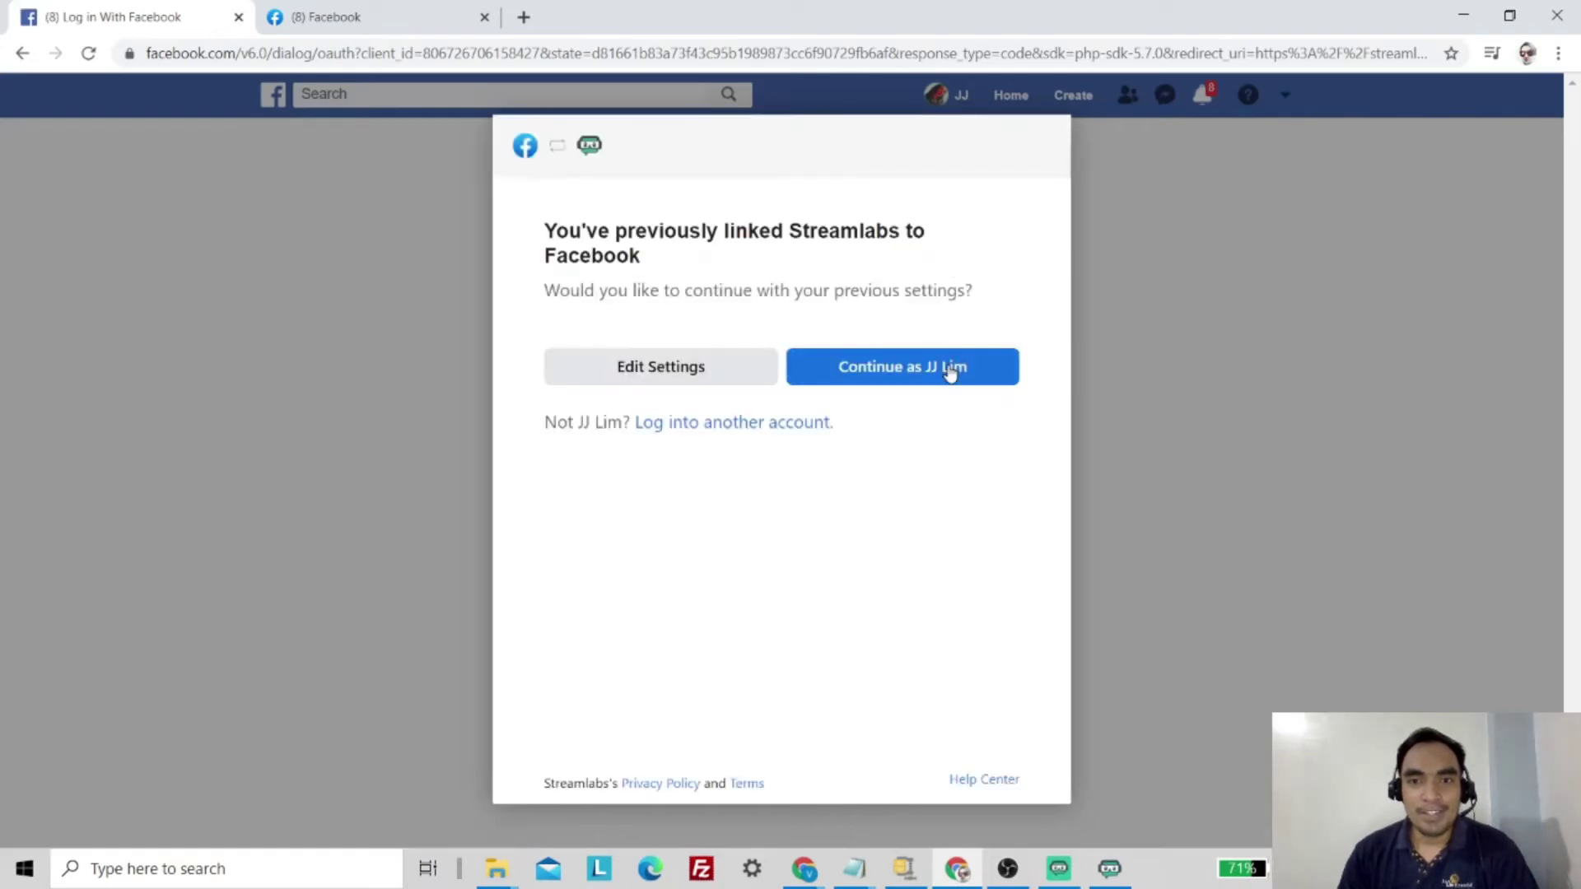
{"action": "left_click", "coordinate": [951, 370]}
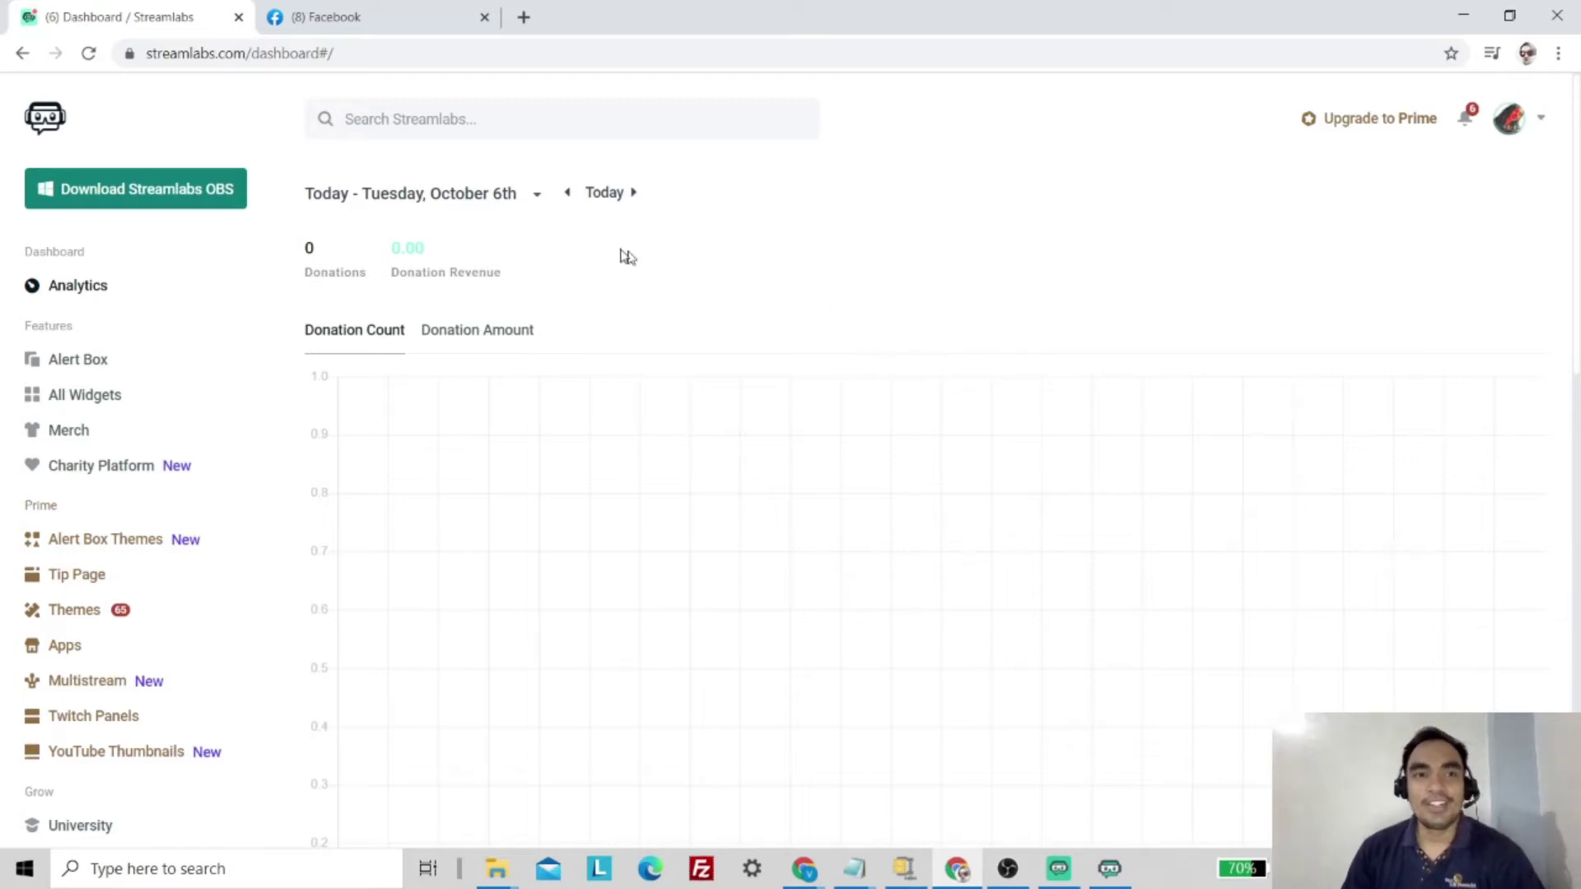
{"action": "left_click", "coordinate": [88, 407]}
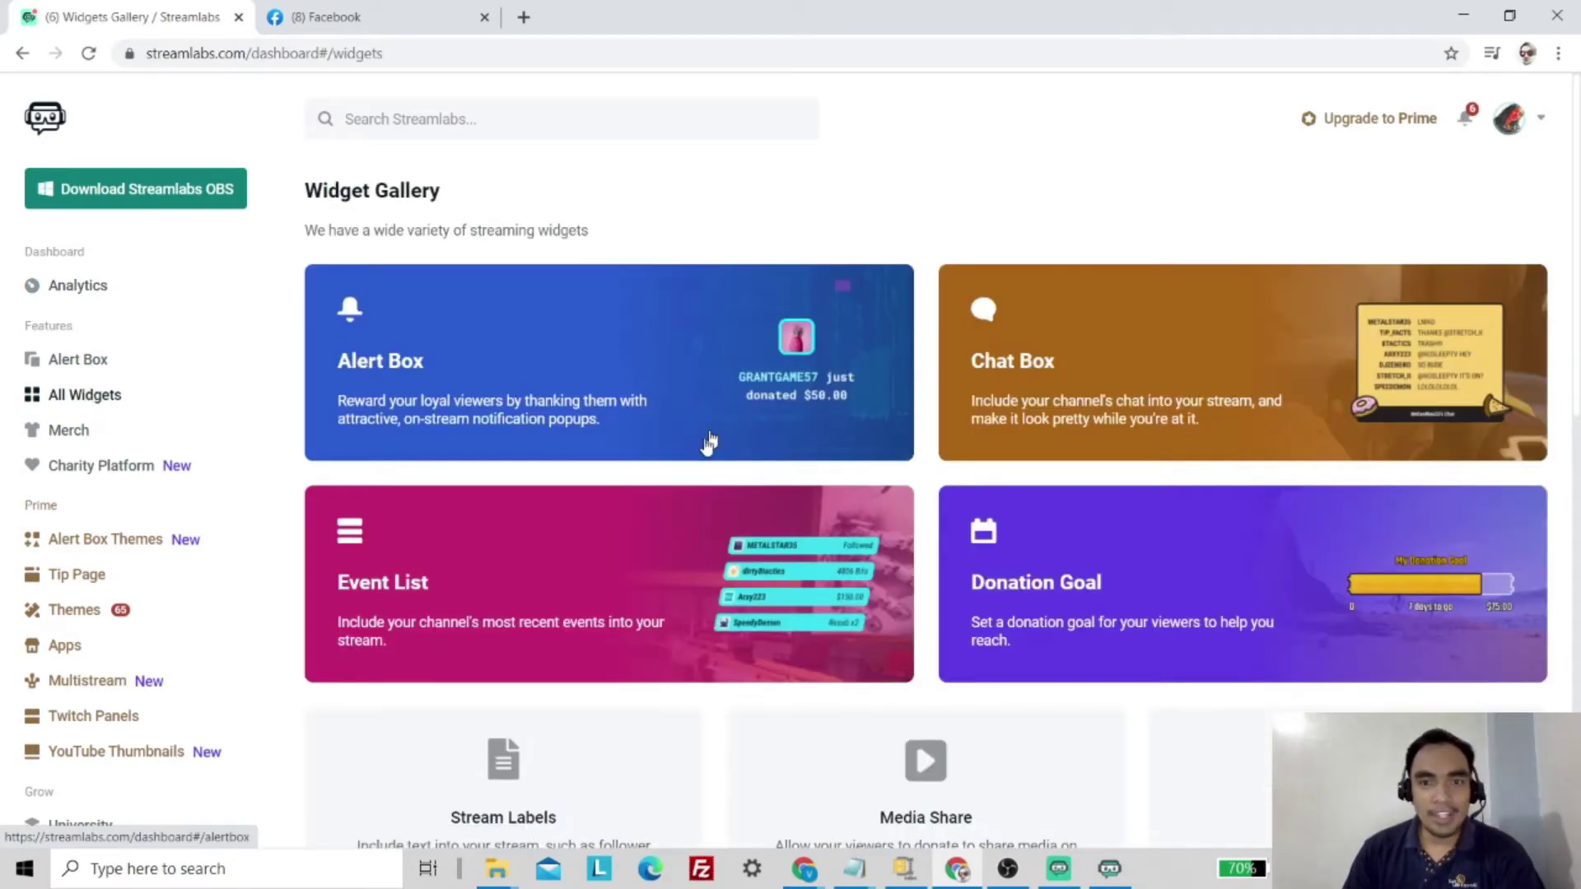
{"action": "scroll", "coordinate": [850, 412], "scroll_direction": "down", "scroll_amount": 3}
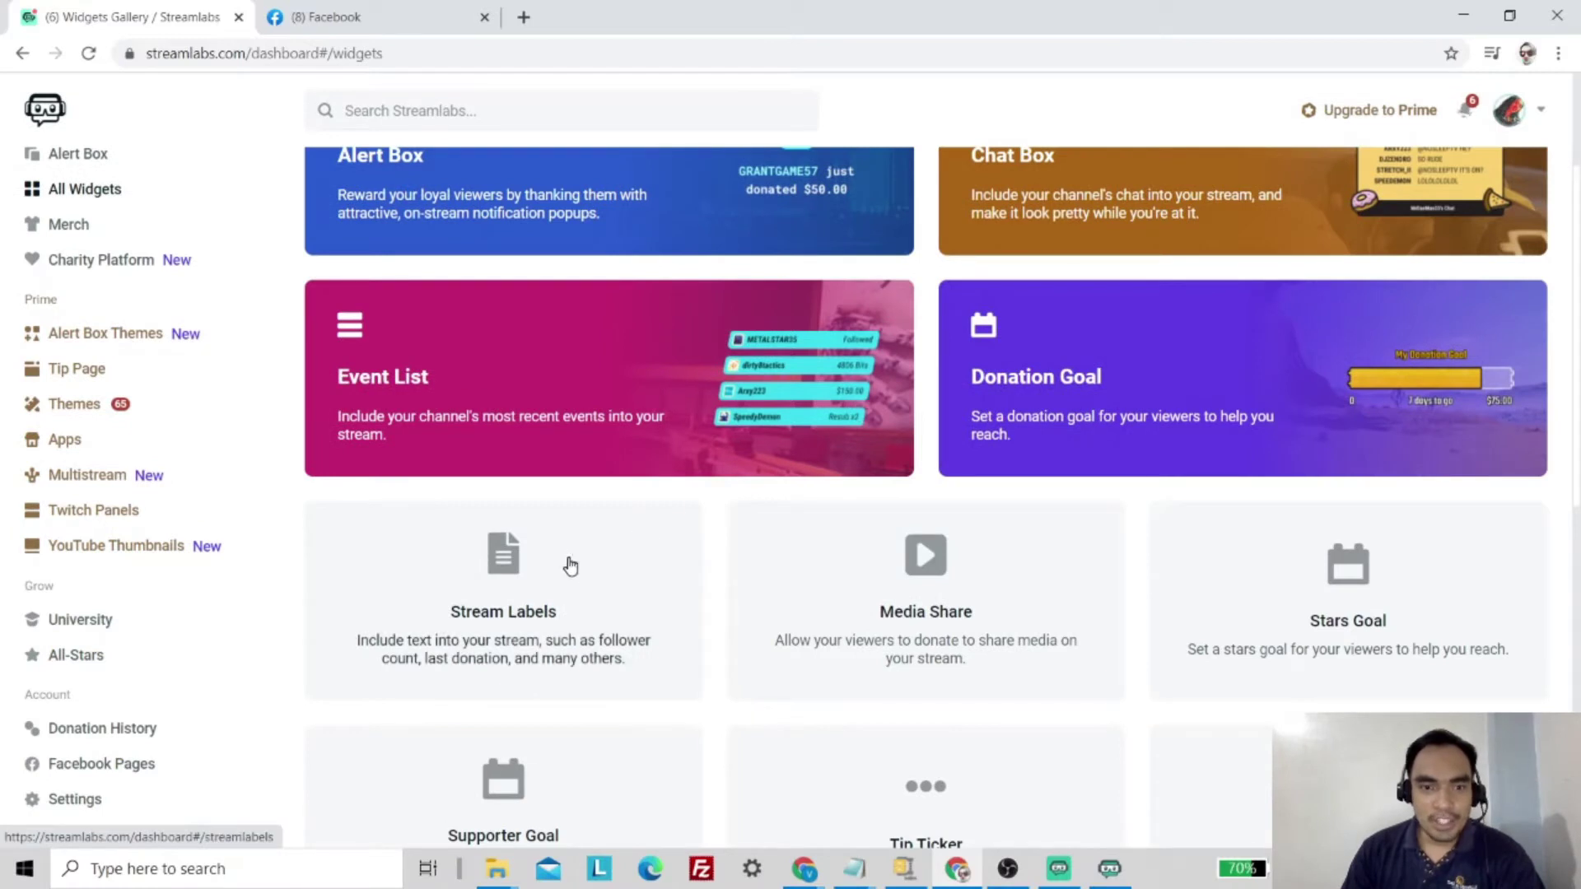
{"action": "left_click", "coordinate": [522, 580]}
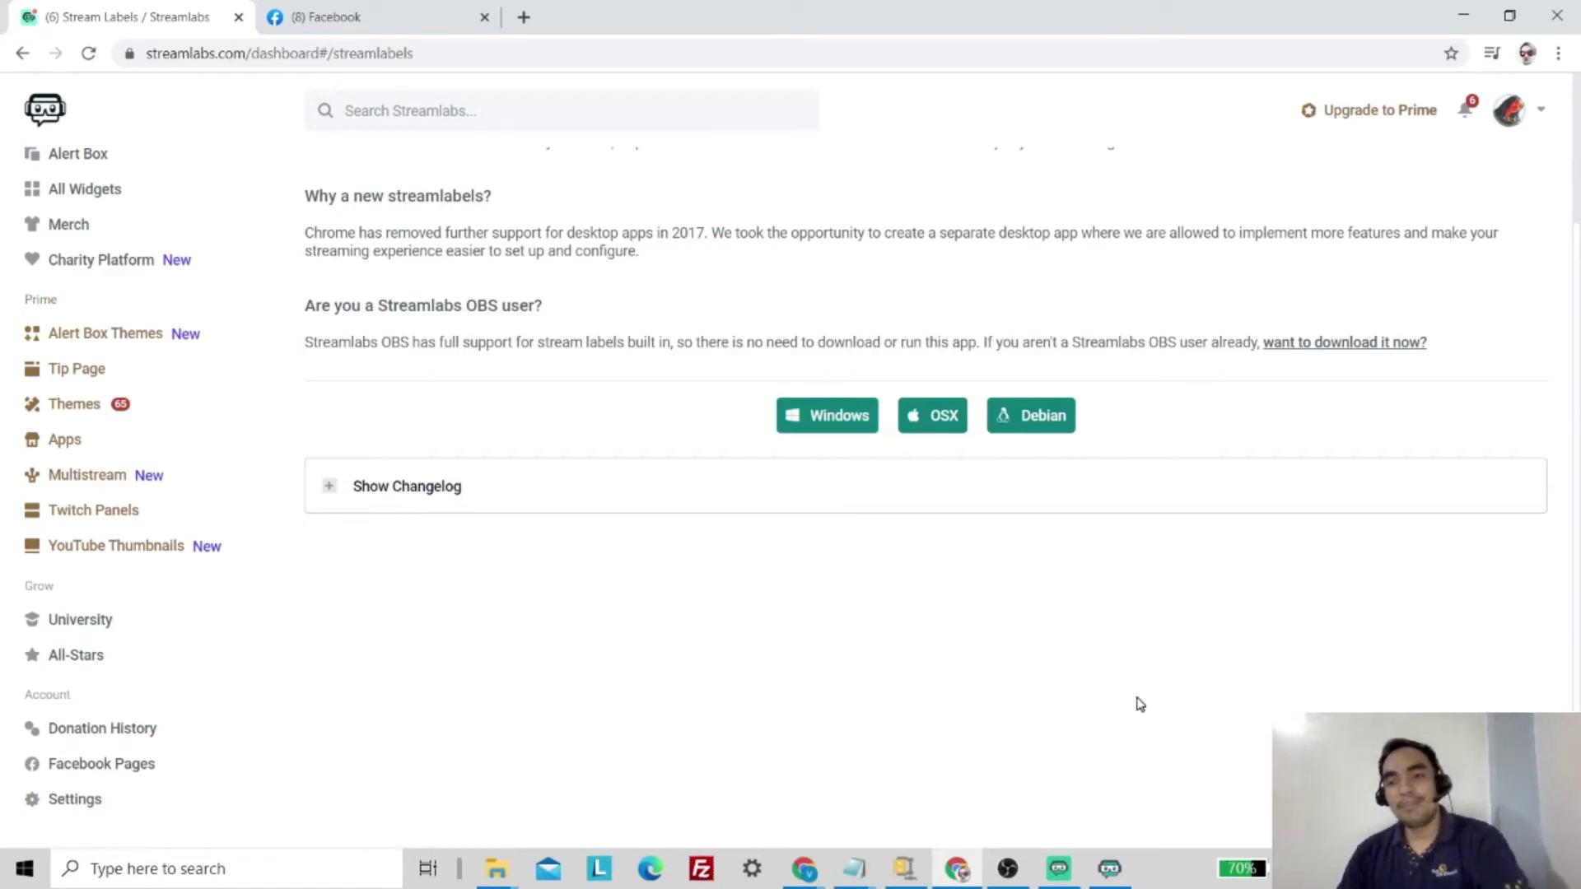
Step: Examine the recent events feed in the Streamlabs stream labels desktop app and minimise its window
{"action": "left_click", "coordinate": [1119, 857]}
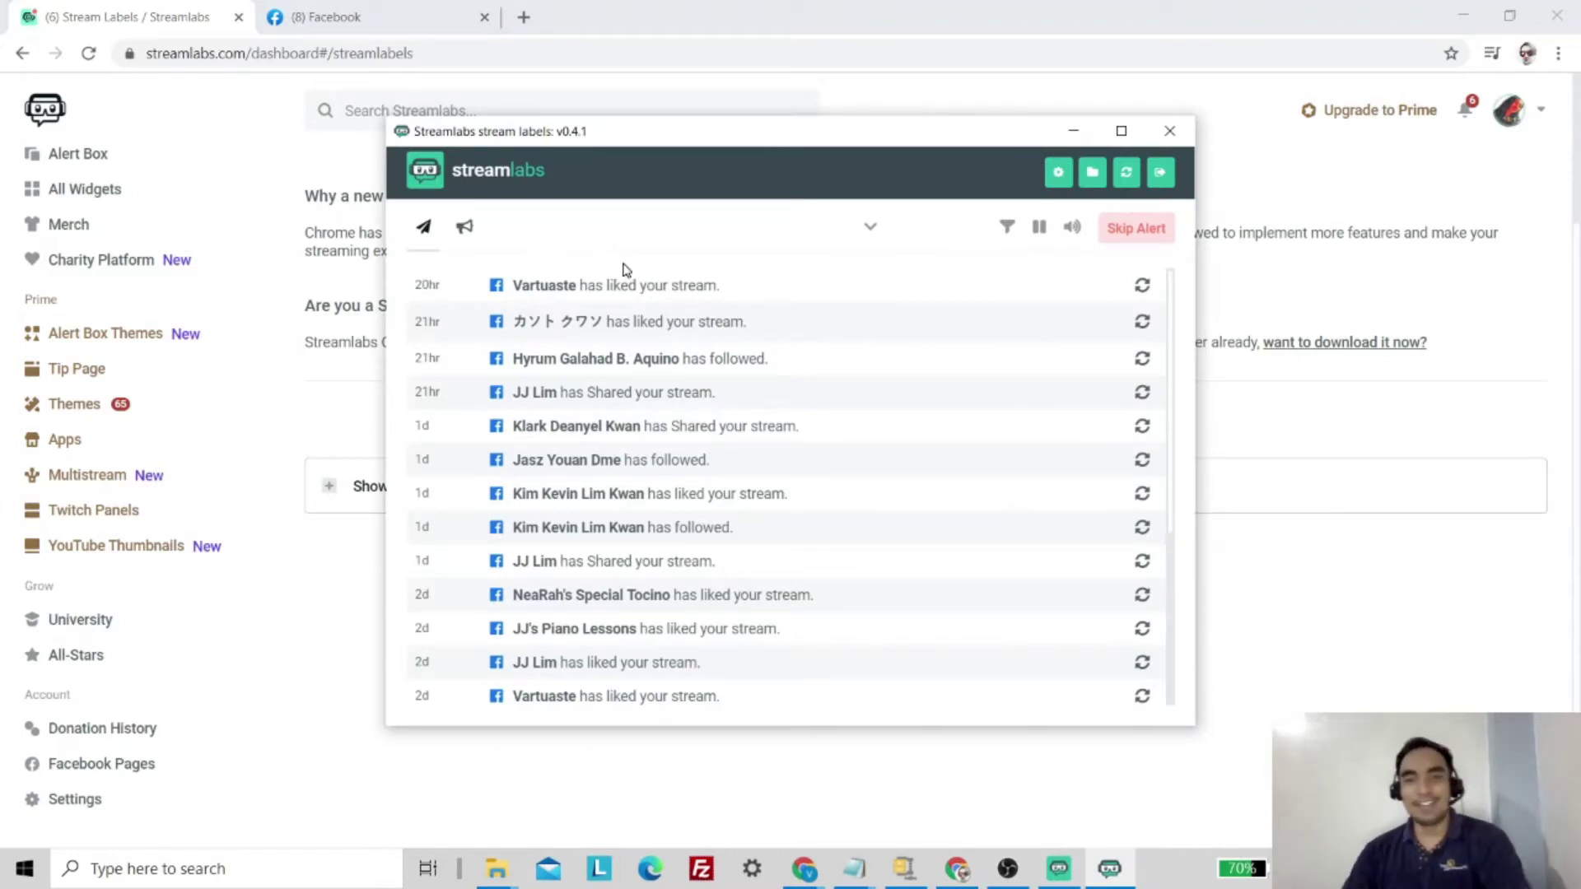
{"action": "mouse_move", "coordinate": [701, 141]}
{"action": "left_mouse_down"}
{"action": "mouse_move", "coordinate": [769, 132]}
{"action": "mouse_move", "coordinate": [702, 115]}
{"action": "mouse_move", "coordinate": [702, 170]}
{"action": "mouse_move", "coordinate": [685, 137]}
{"action": "left_mouse_up"}
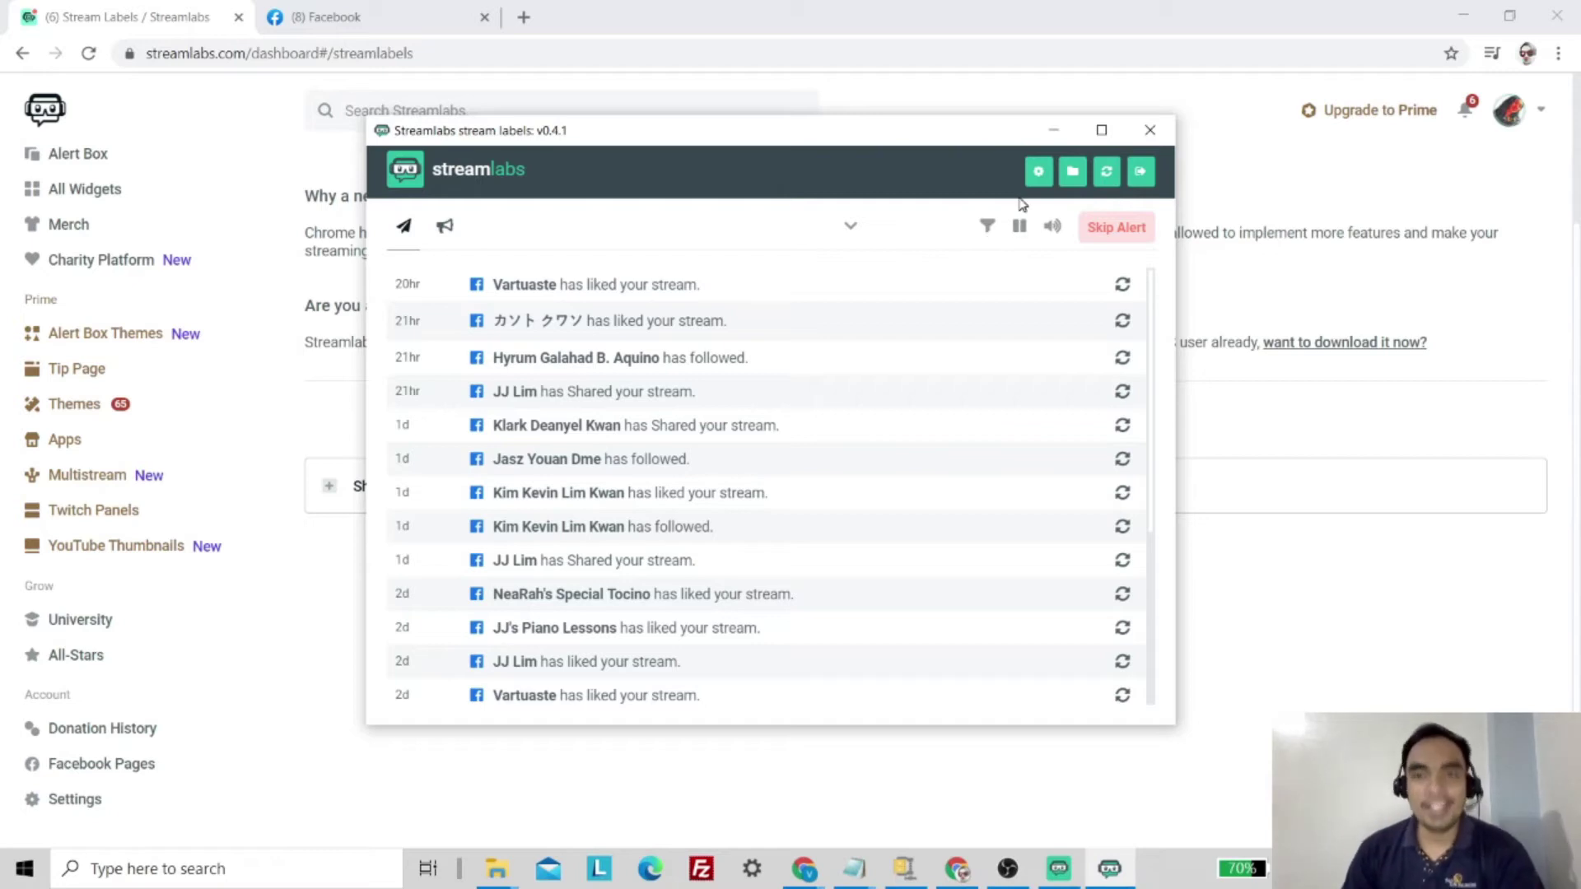
{"action": "left_click", "coordinate": [1054, 133]}
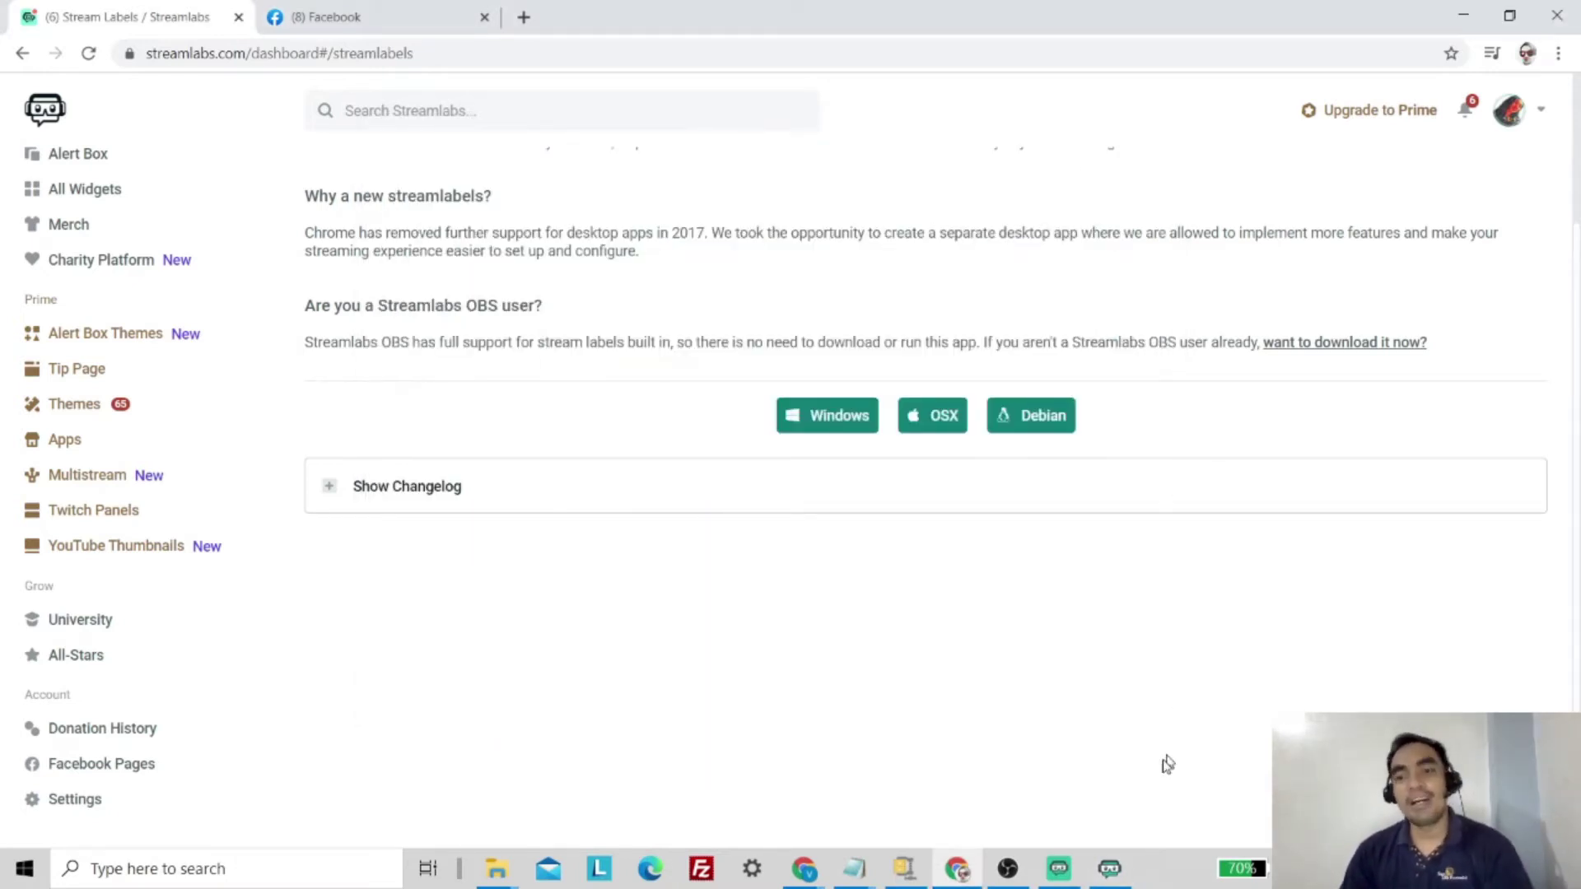
{"action": "mouse_move", "coordinate": [1107, 873]}
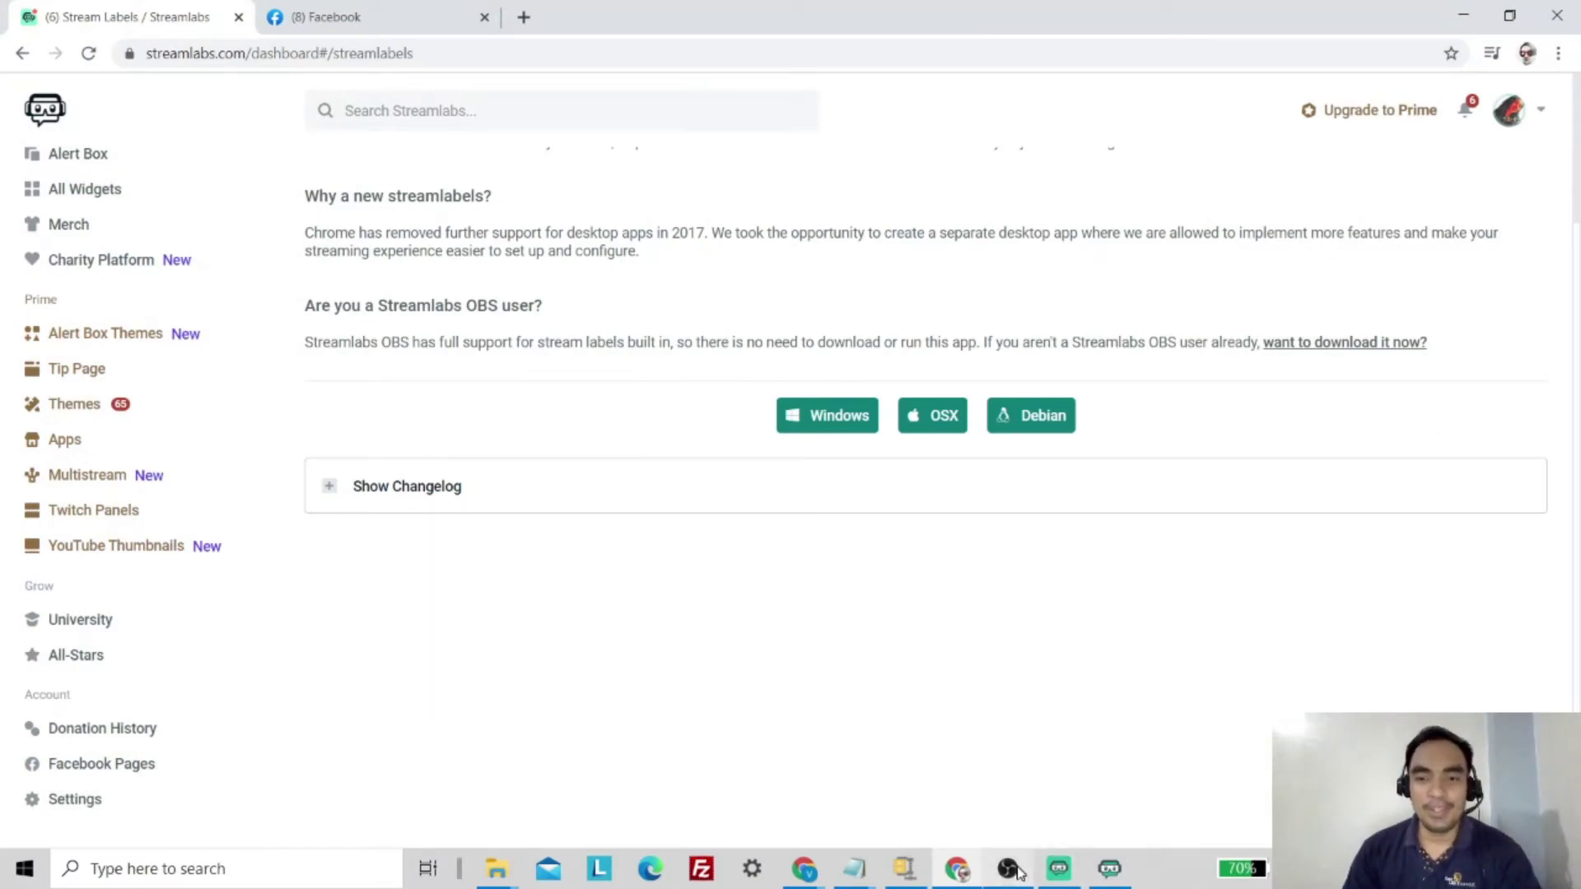
{"action": "left_click", "coordinate": [1125, 878]}
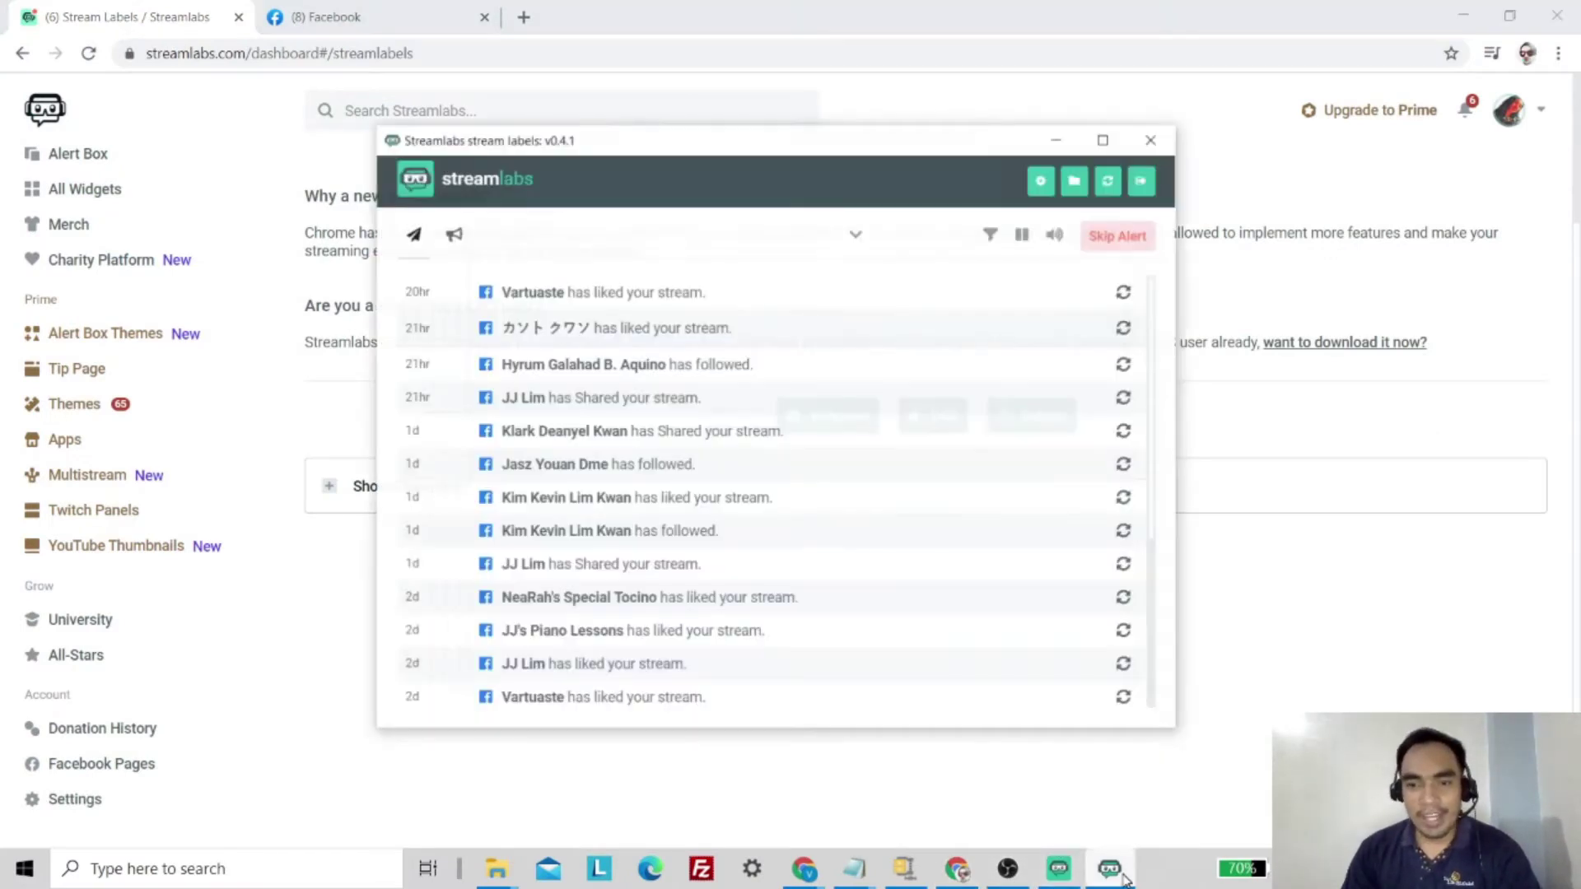
{"action": "left_click", "coordinate": [1055, 130]}
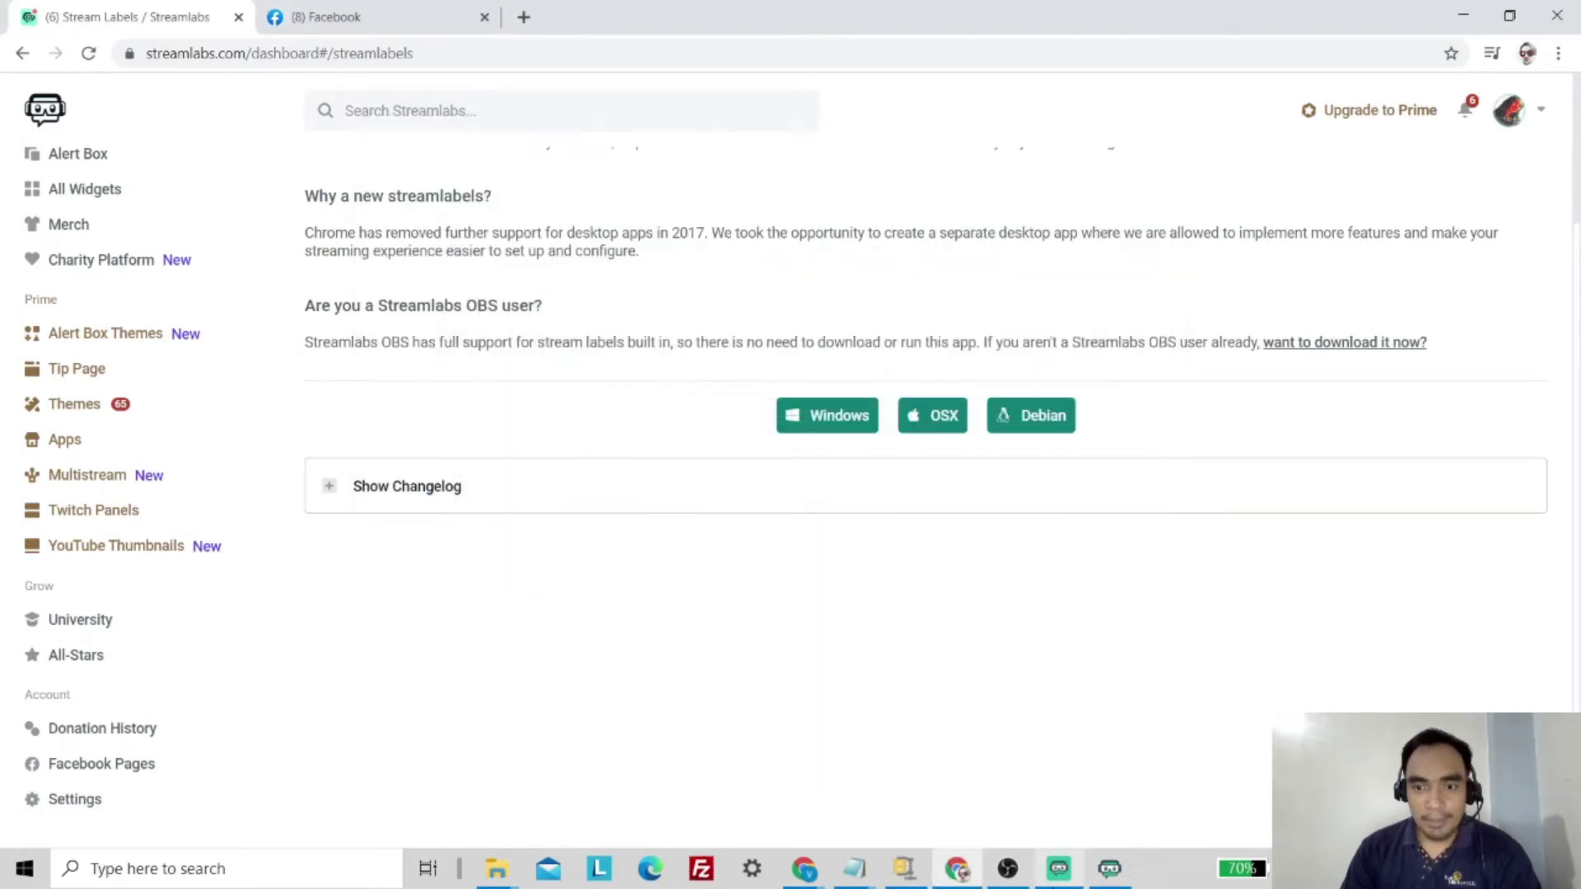
Step: Switch to Streamlabs OBS and add a new Stream Label source named "Like" to the Labels tutorial scene
{"action": "left_click", "coordinate": [1061, 870]}
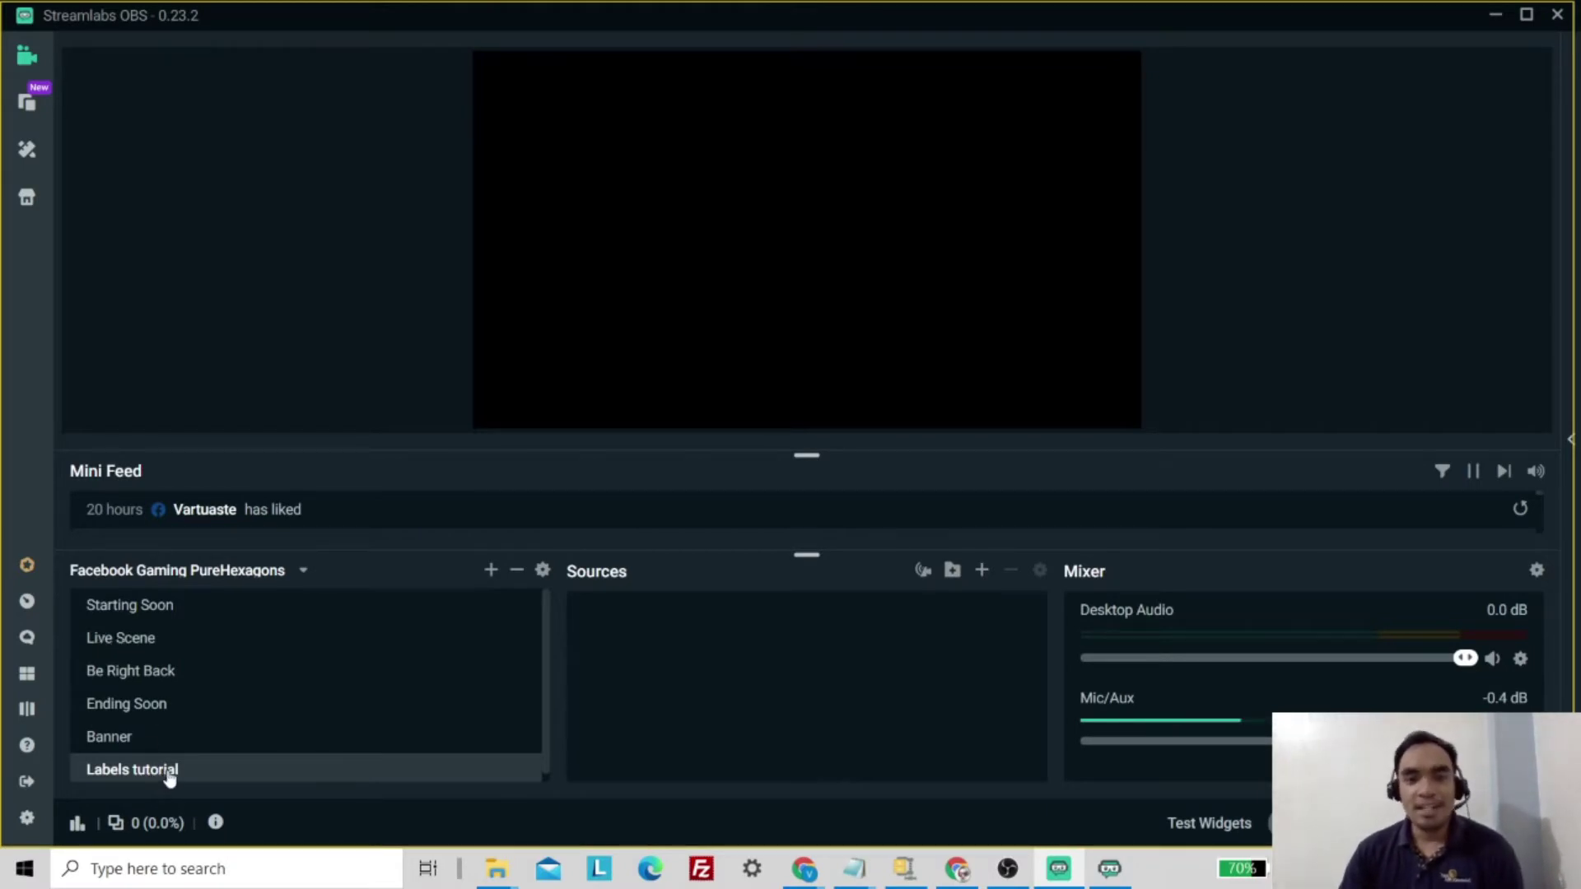
{"action": "left_click", "coordinate": [983, 571]}
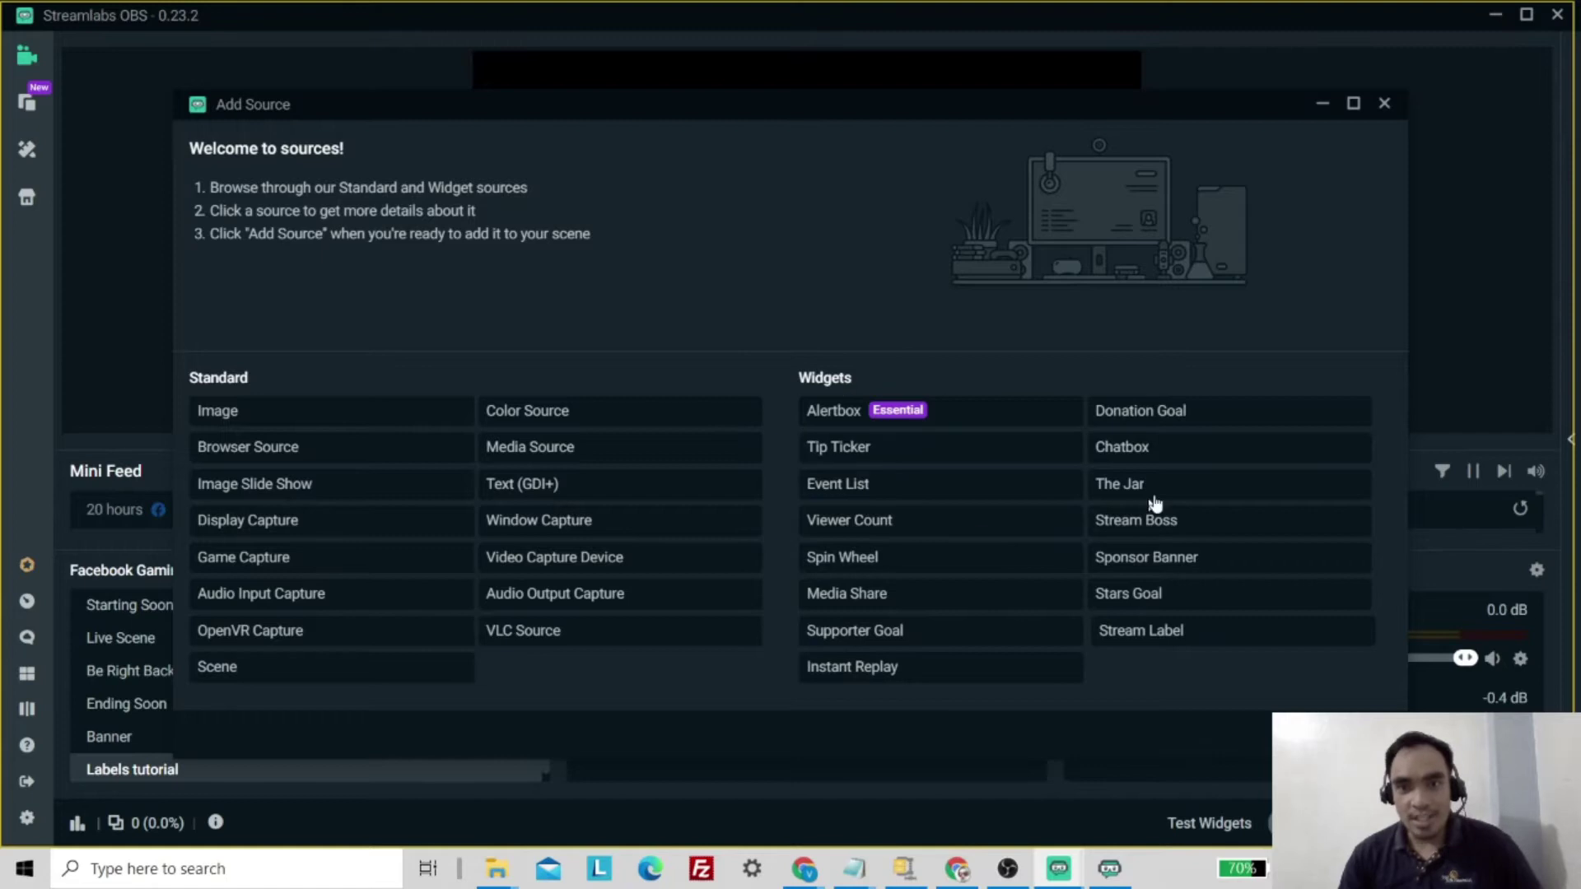
{"action": "left_click", "coordinate": [1146, 633]}
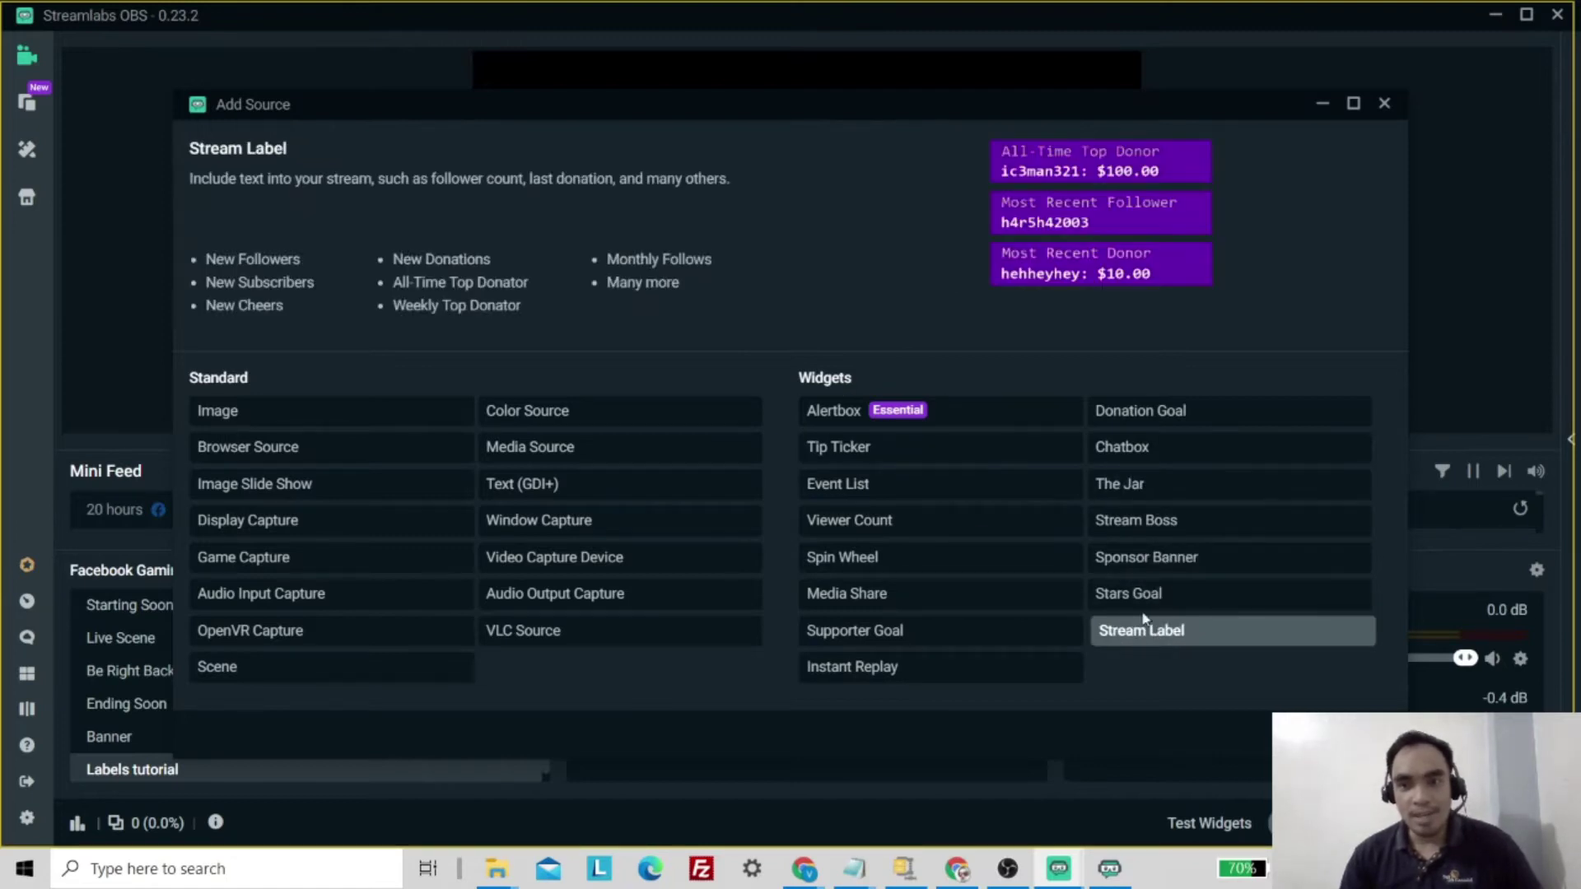
{"action": "left_click", "coordinate": [1351, 735]}
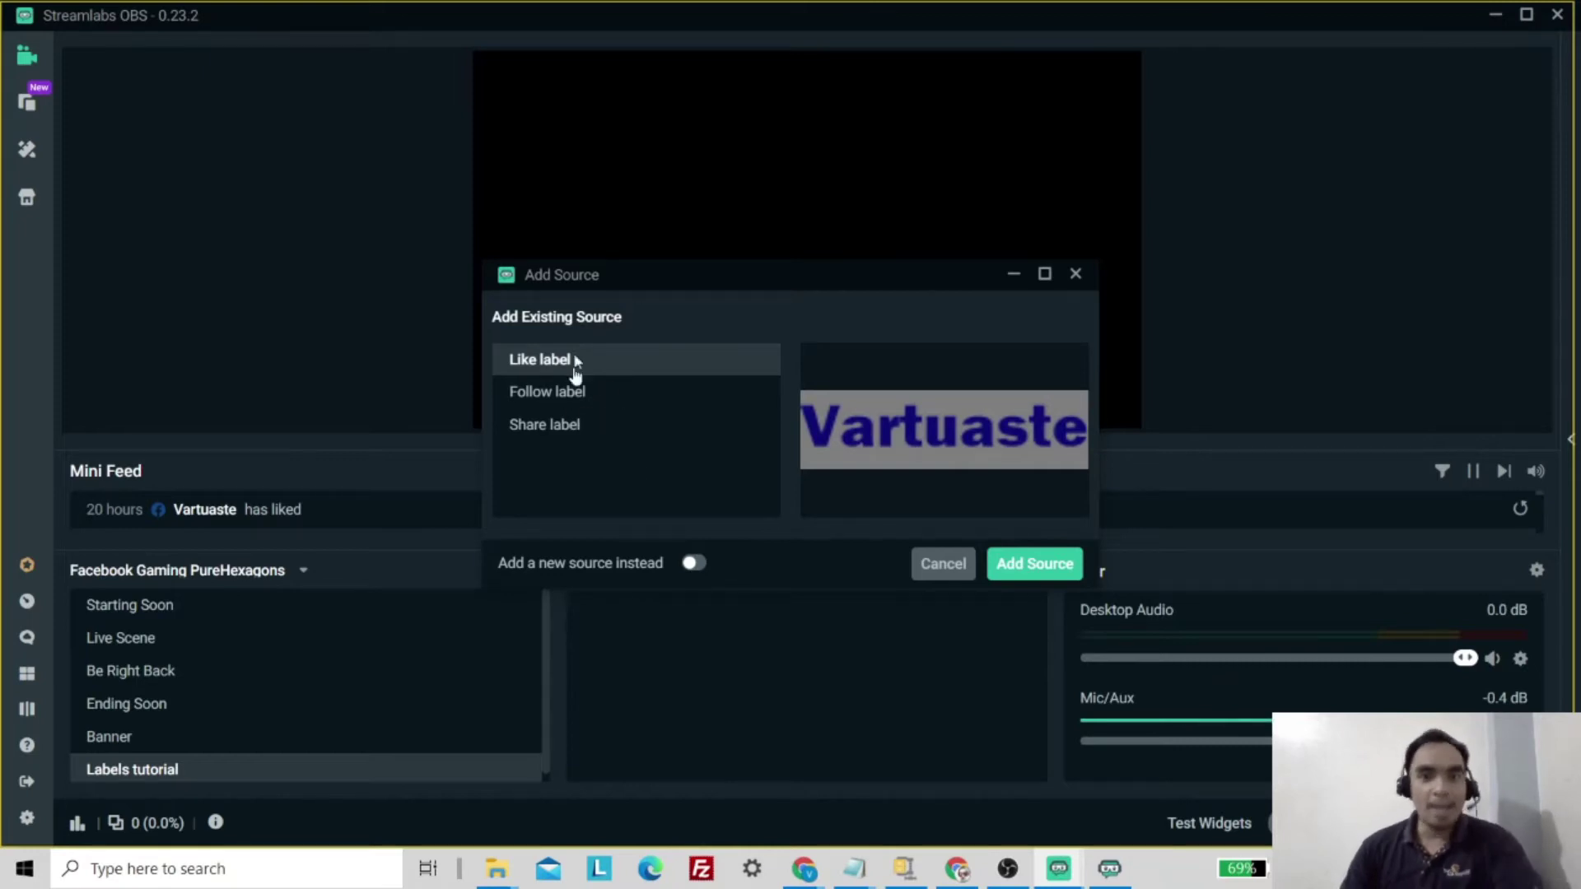
{"action": "left_click", "coordinate": [690, 564]}
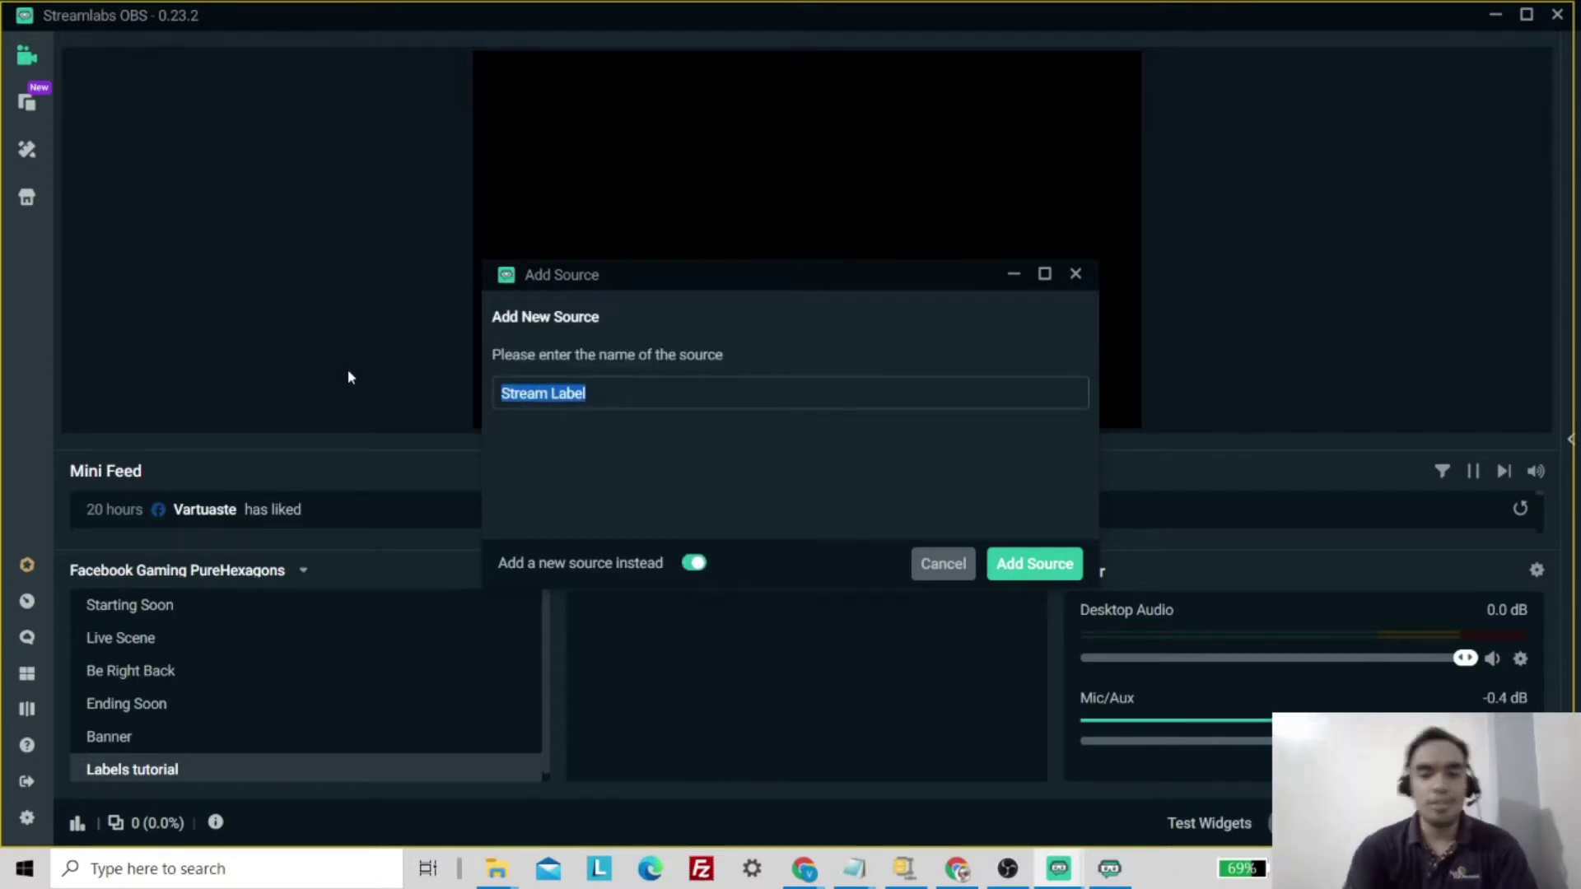
{"action": "type", "text": "Like"}
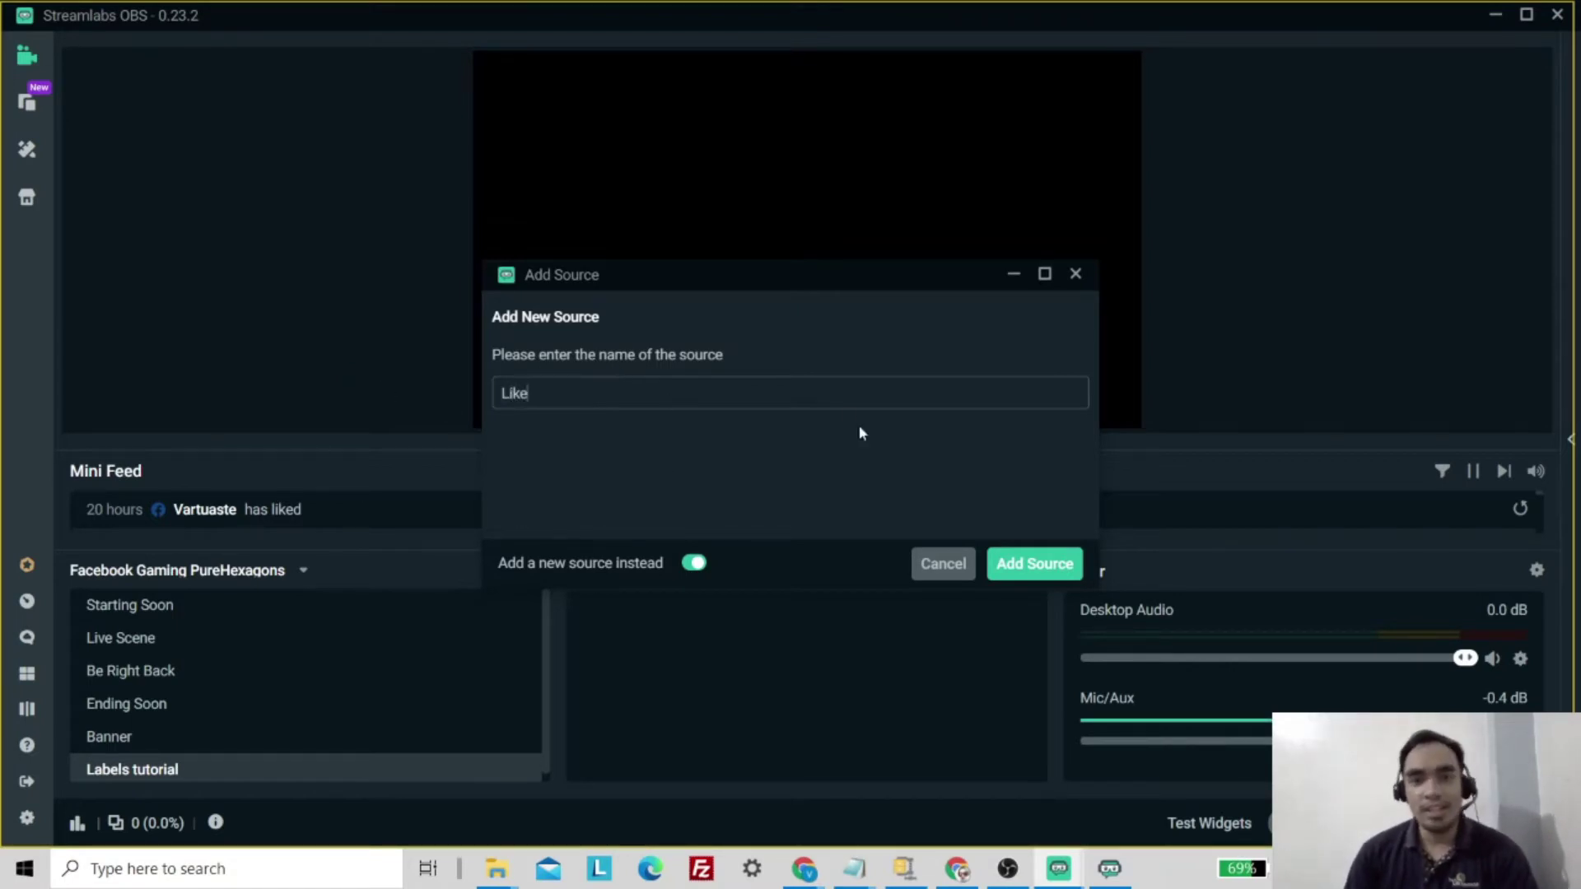
{"action": "left_click", "coordinate": [1025, 565]}
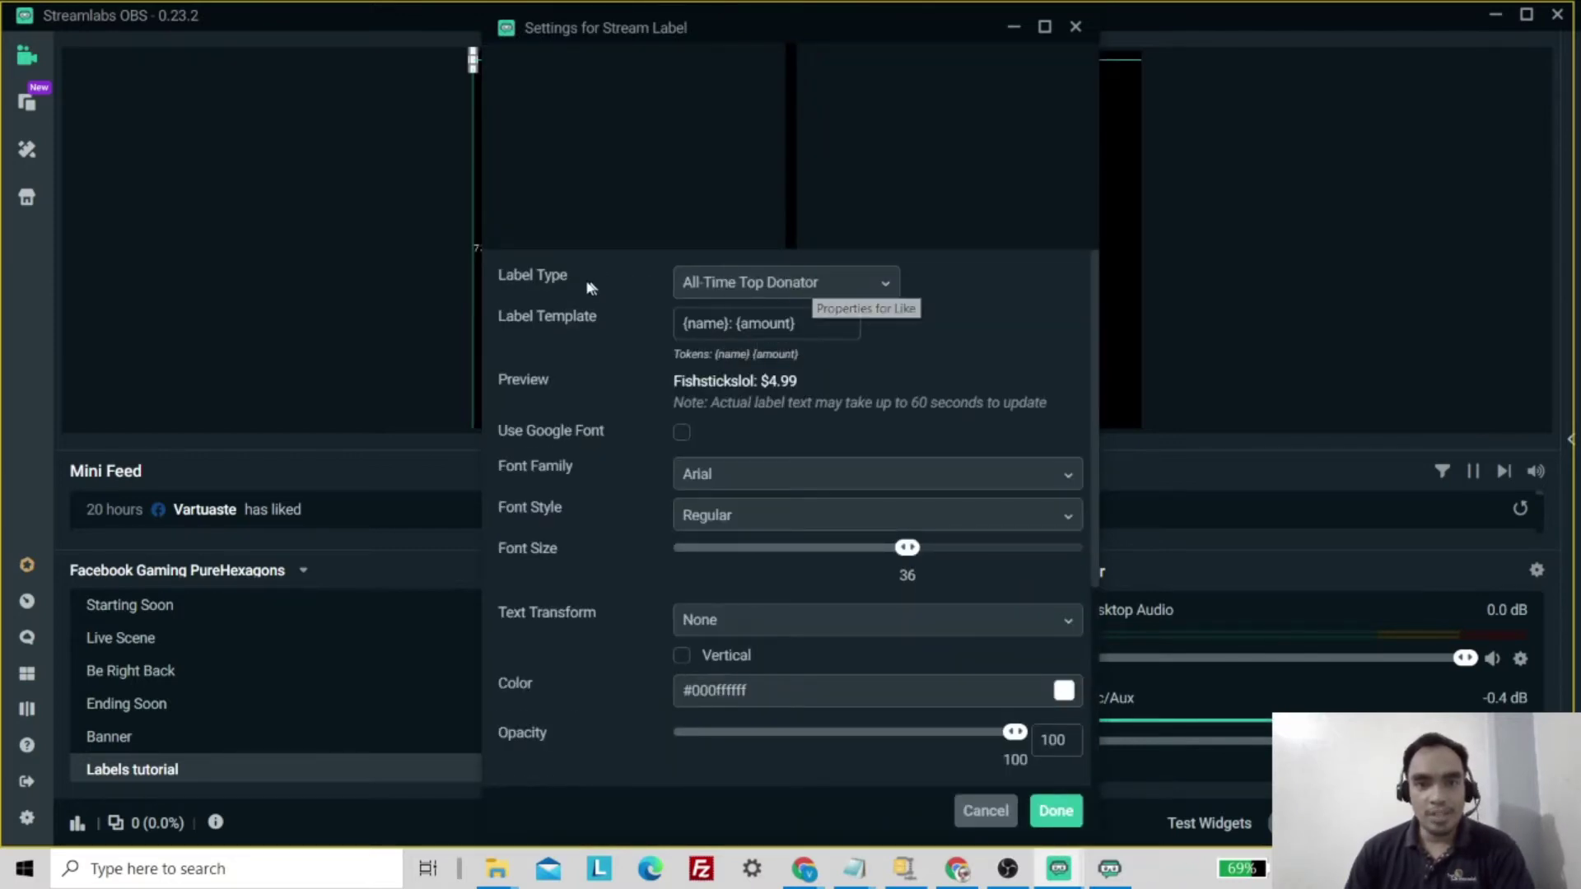
Step: Set the label type of the Like source to Most Recent Like
{"action": "left_click", "coordinate": [793, 284]}
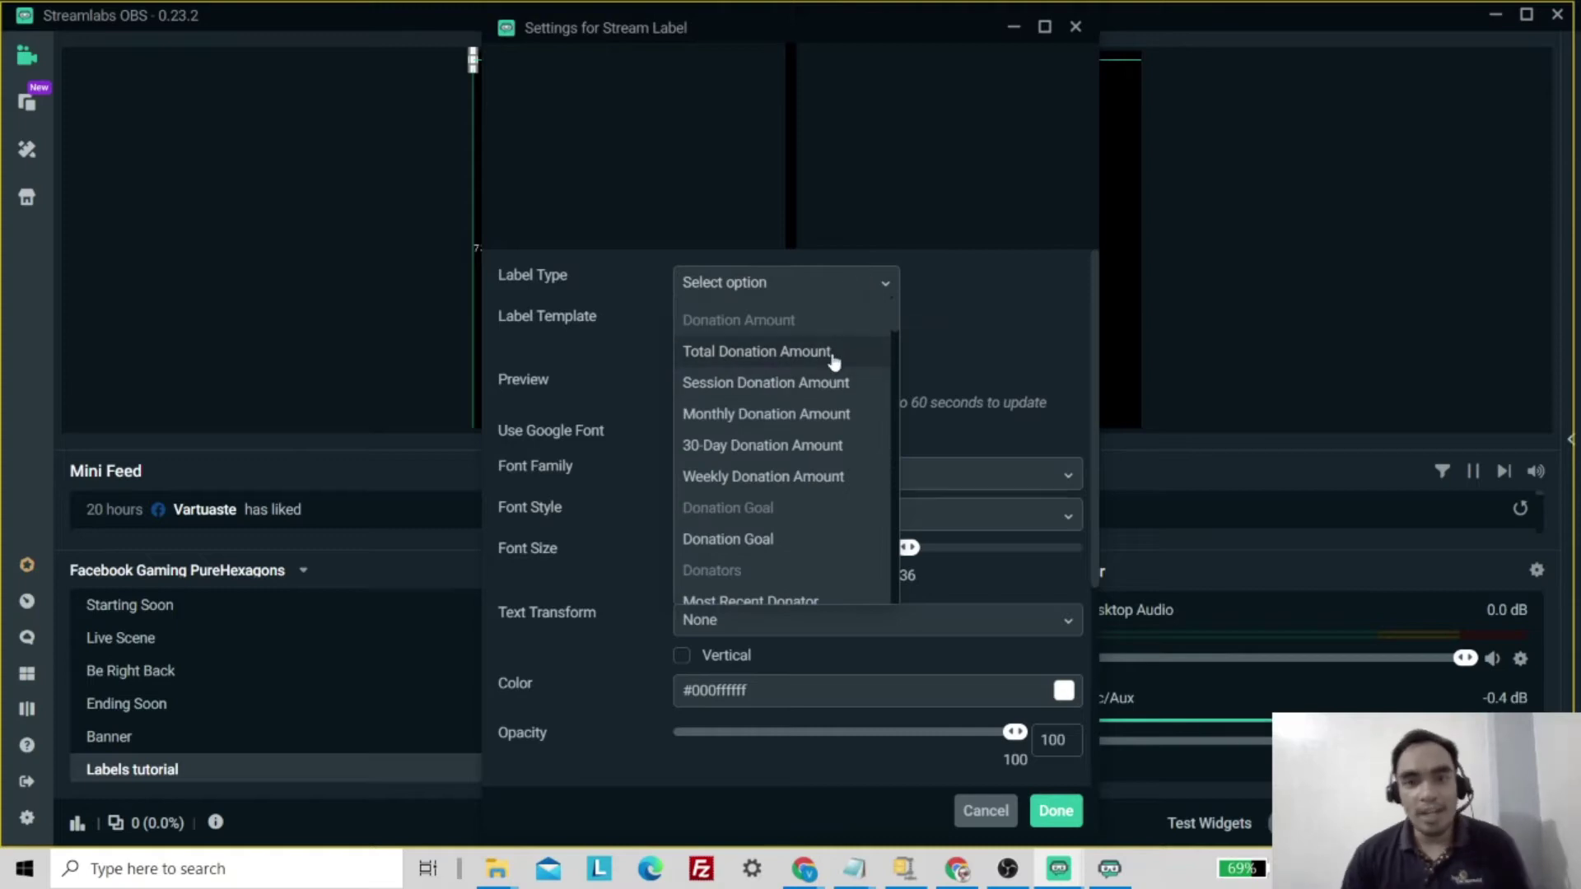
{"action": "scroll", "coordinate": [824, 407], "scroll_direction": "down", "scroll_amount": 5}
{"action": "scroll", "coordinate": [819, 416], "scroll_direction": "down", "scroll_amount": 5}
{"action": "scroll", "coordinate": [815, 424], "scroll_direction": "up", "scroll_amount": 6}
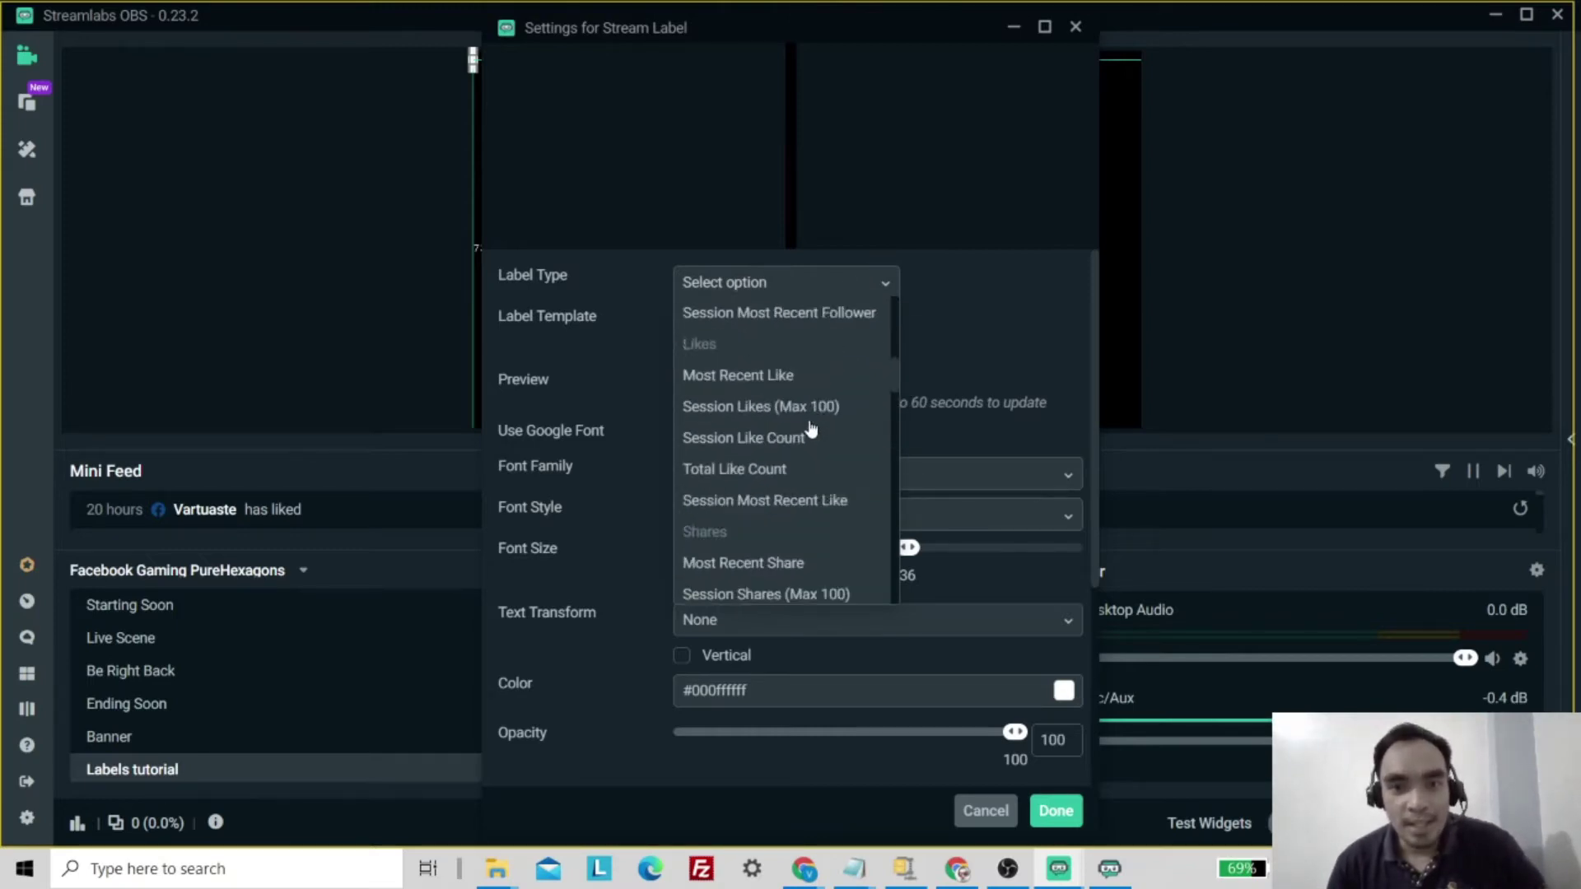
{"action": "scroll", "coordinate": [811, 427], "scroll_direction": "down", "scroll_amount": 4}
{"action": "scroll", "coordinate": [809, 415], "scroll_direction": "up", "scroll_amount": 3}
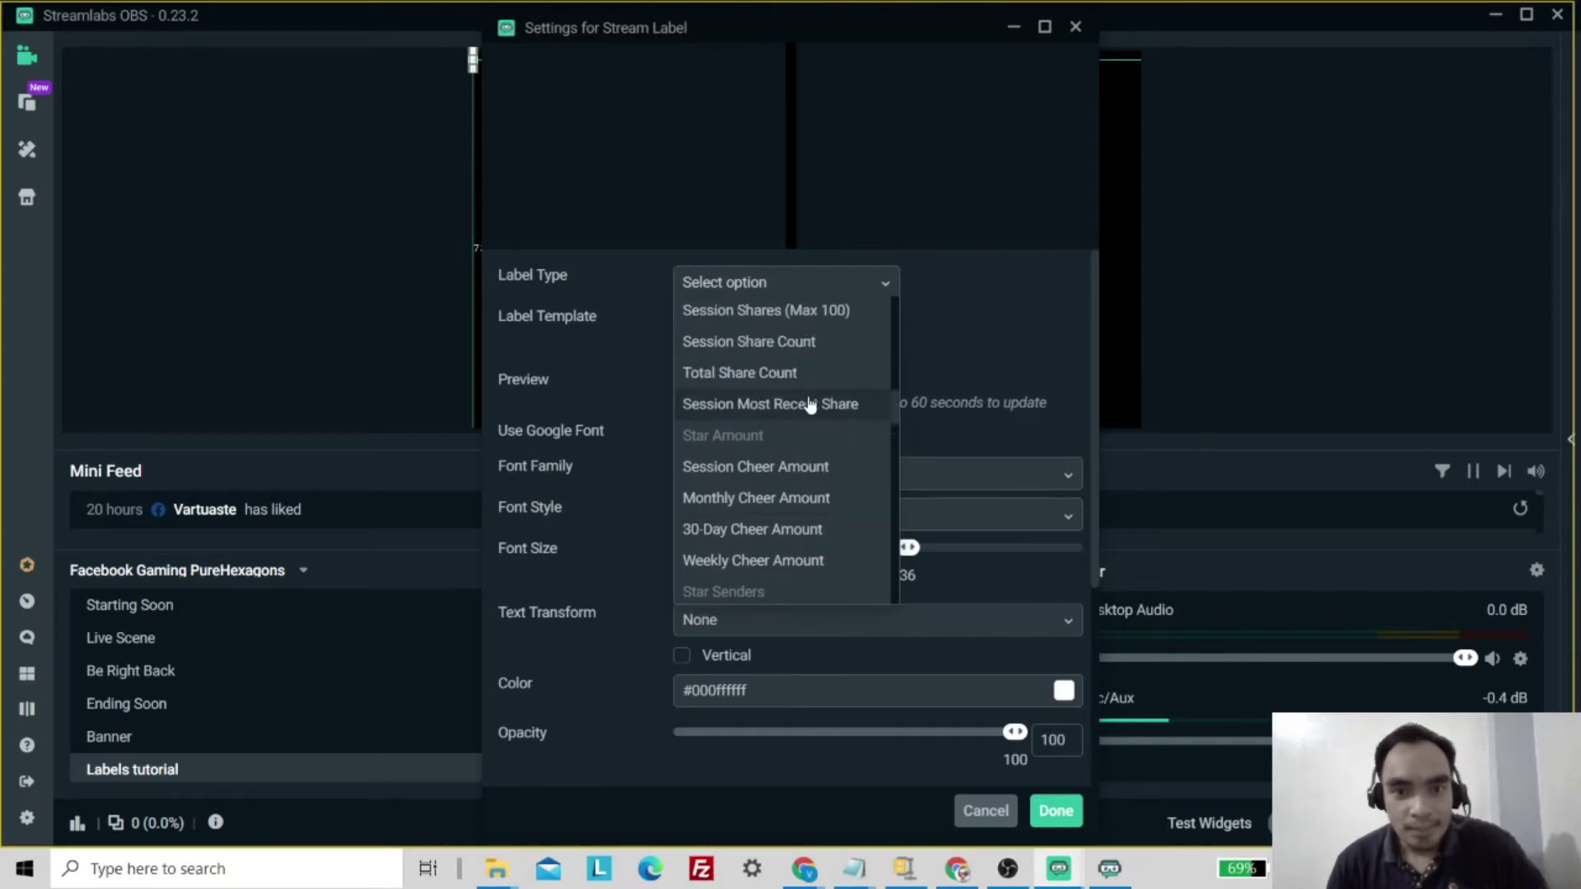
{"action": "scroll", "coordinate": [809, 407], "scroll_direction": "up", "scroll_amount": 3}
{"action": "scroll", "coordinate": [809, 400], "scroll_direction": "up", "scroll_amount": 5}
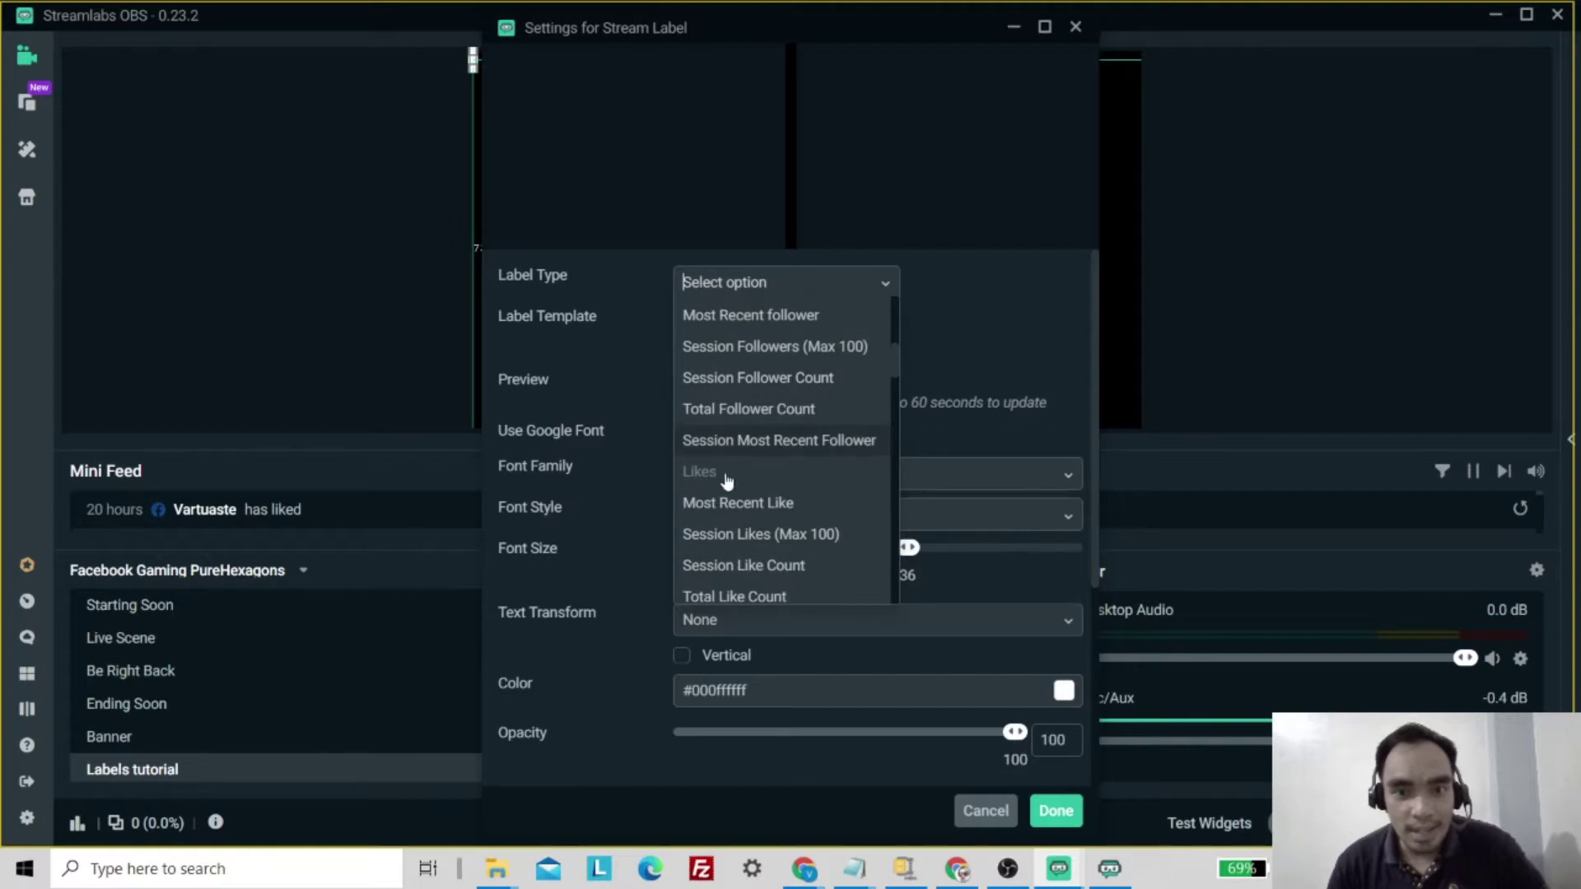
{"action": "scroll", "coordinate": [804, 469], "scroll_direction": "down", "scroll_amount": 3}
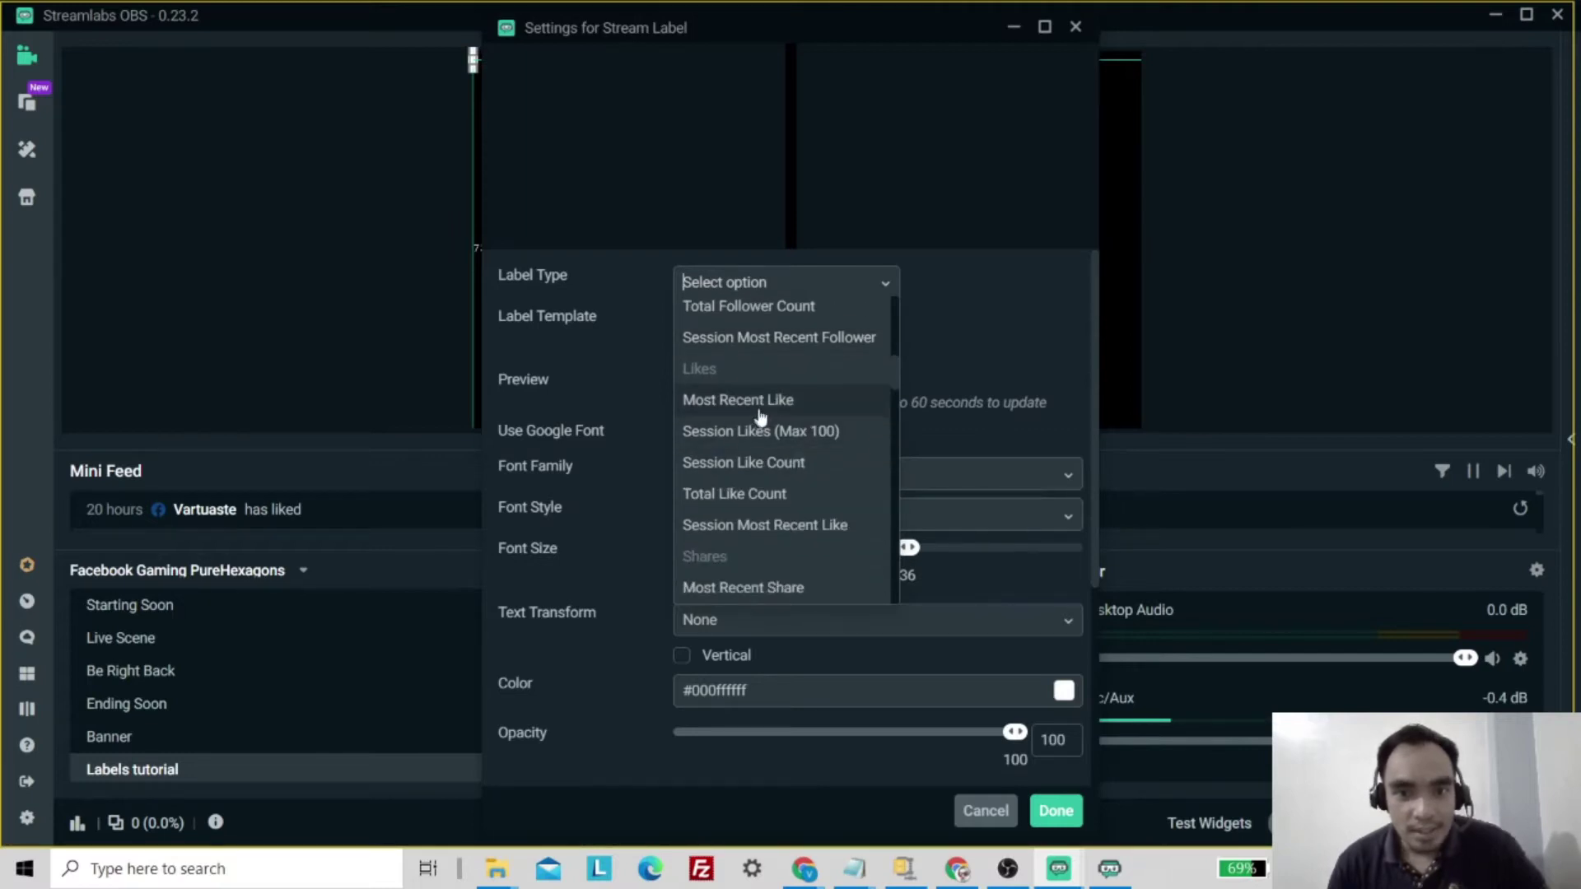
{"action": "left_click", "coordinate": [760, 405]}
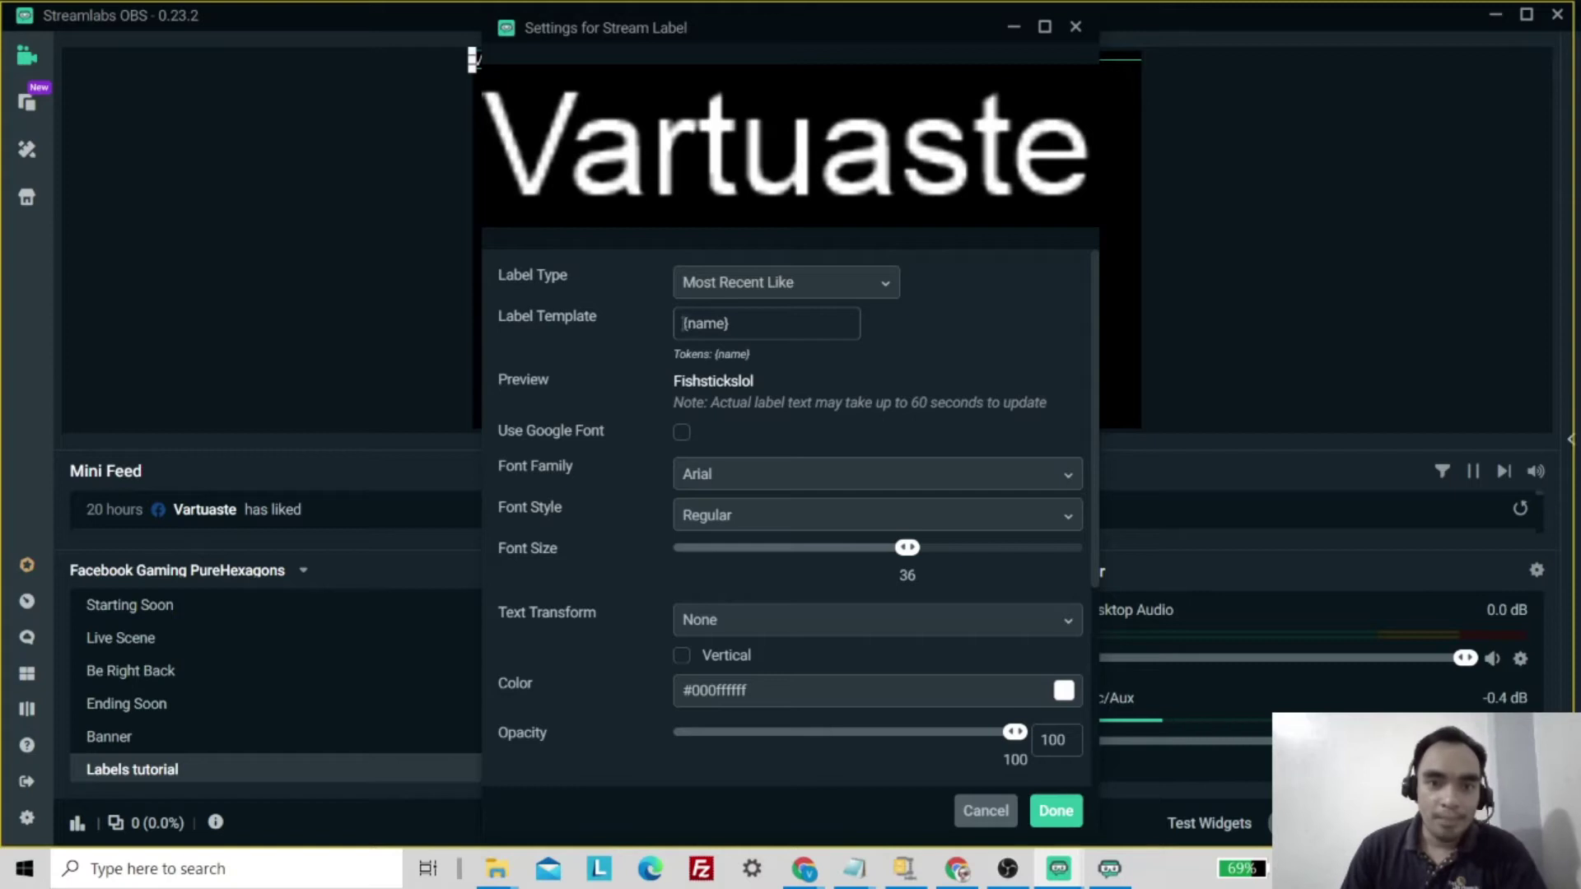
Step: Set the label template of the Like source to "Recent Like: {name}"
{"action": "left_click", "coordinate": [683, 323]}
{"action": "type", "text": "Recen"}
{"action": "type", "text": "t Like"}
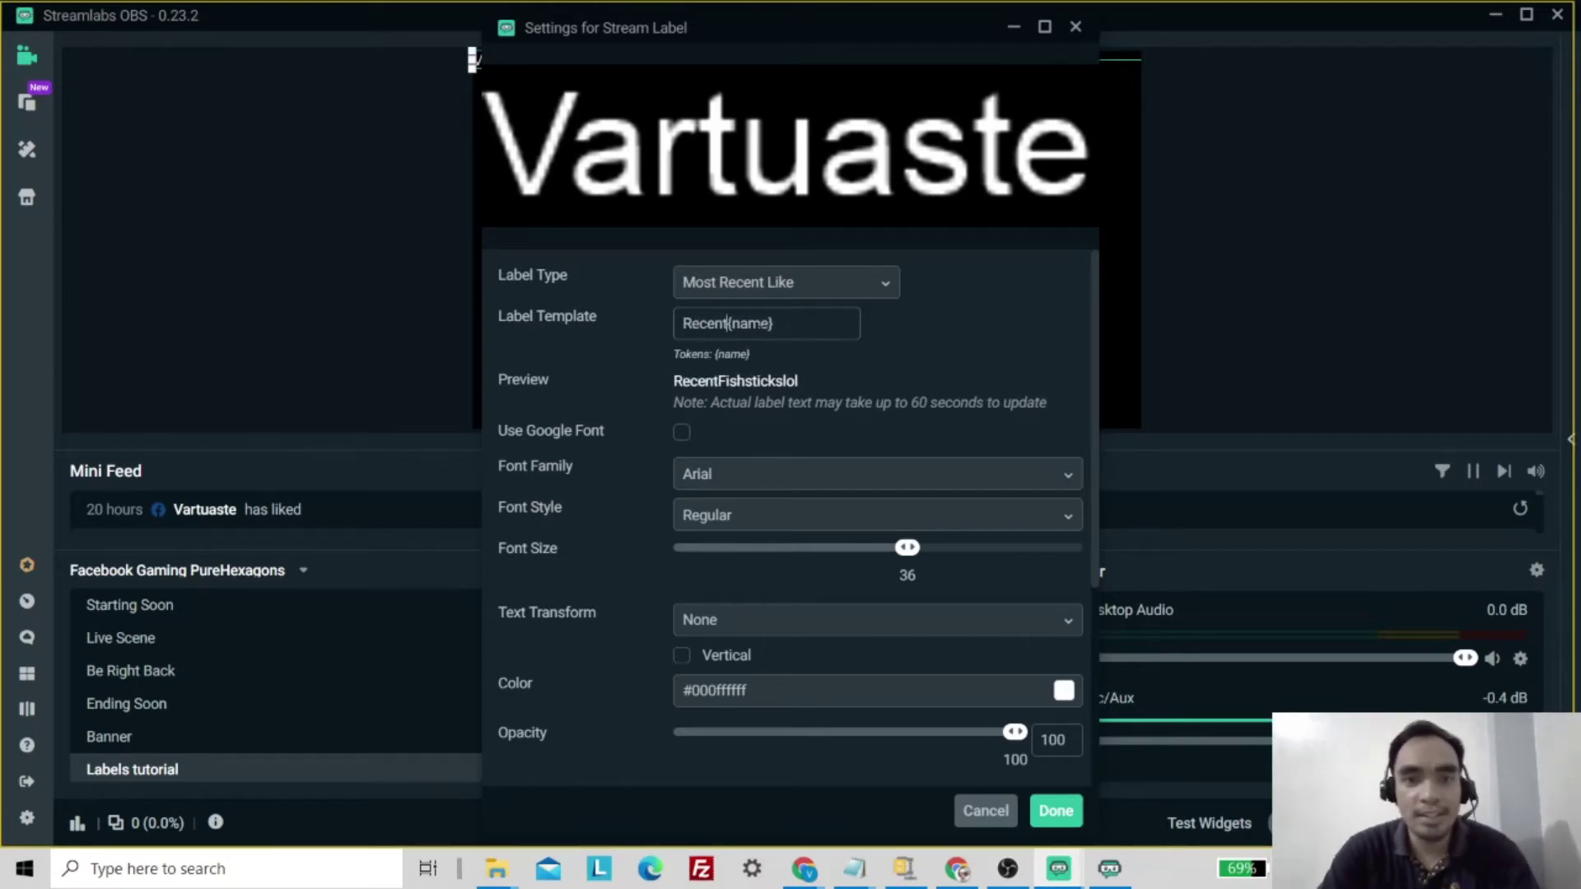
{"action": "key", "text": "BackSpace"}
{"action": "type", "text": ":"}
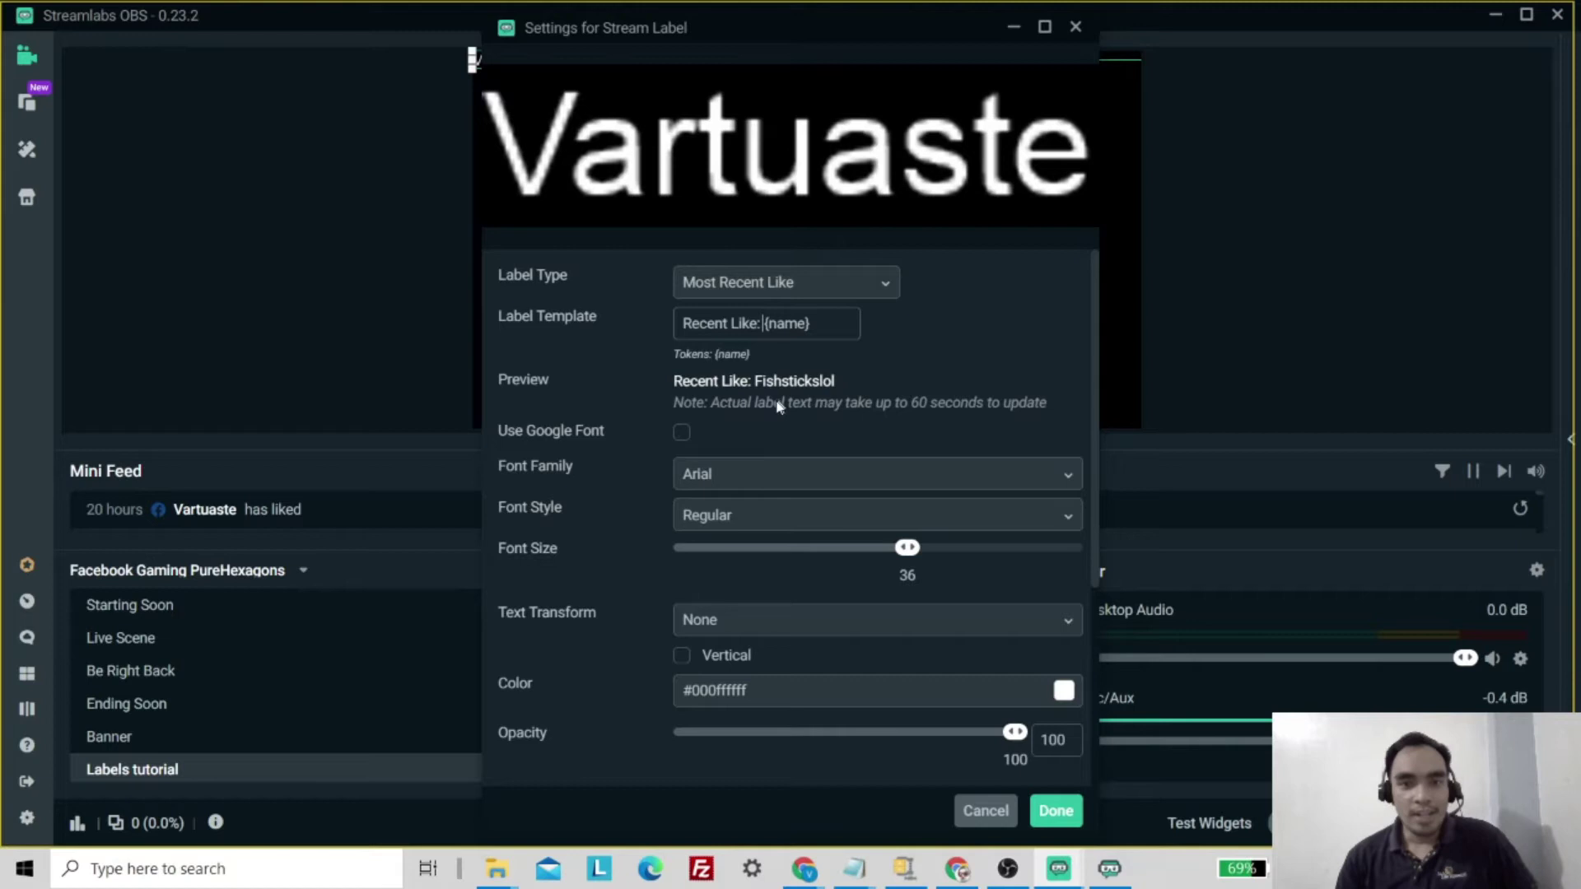
Step: Accept the label settings and move the label on the canvas to about 311 px from its left edge and 452 px from its top
{"action": "left_click", "coordinate": [1015, 483]}
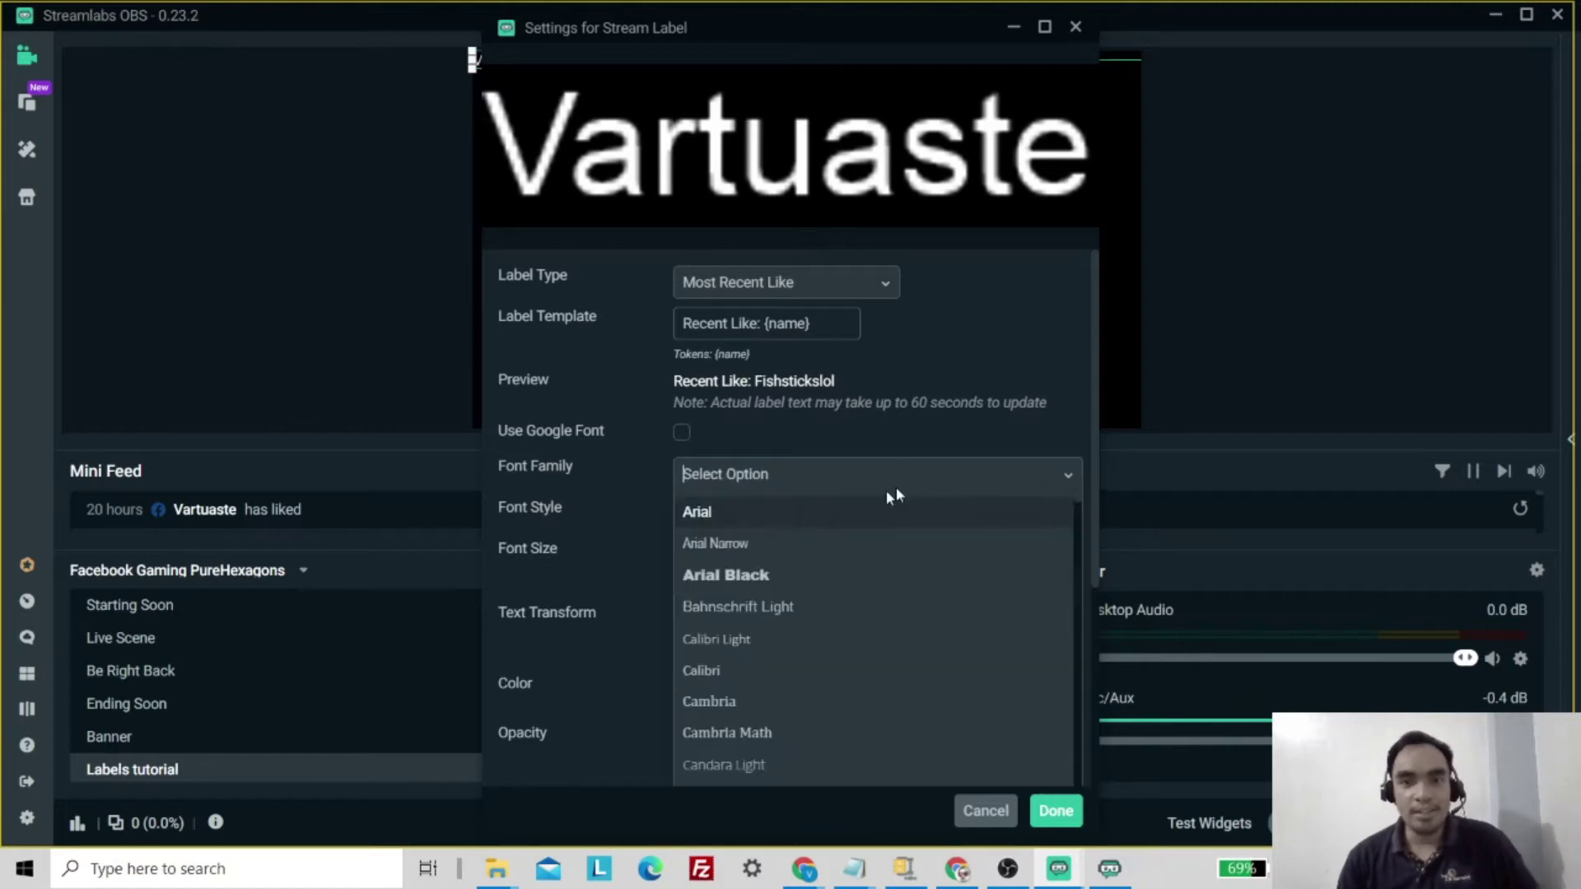
{"action": "left_click", "coordinate": [1068, 477]}
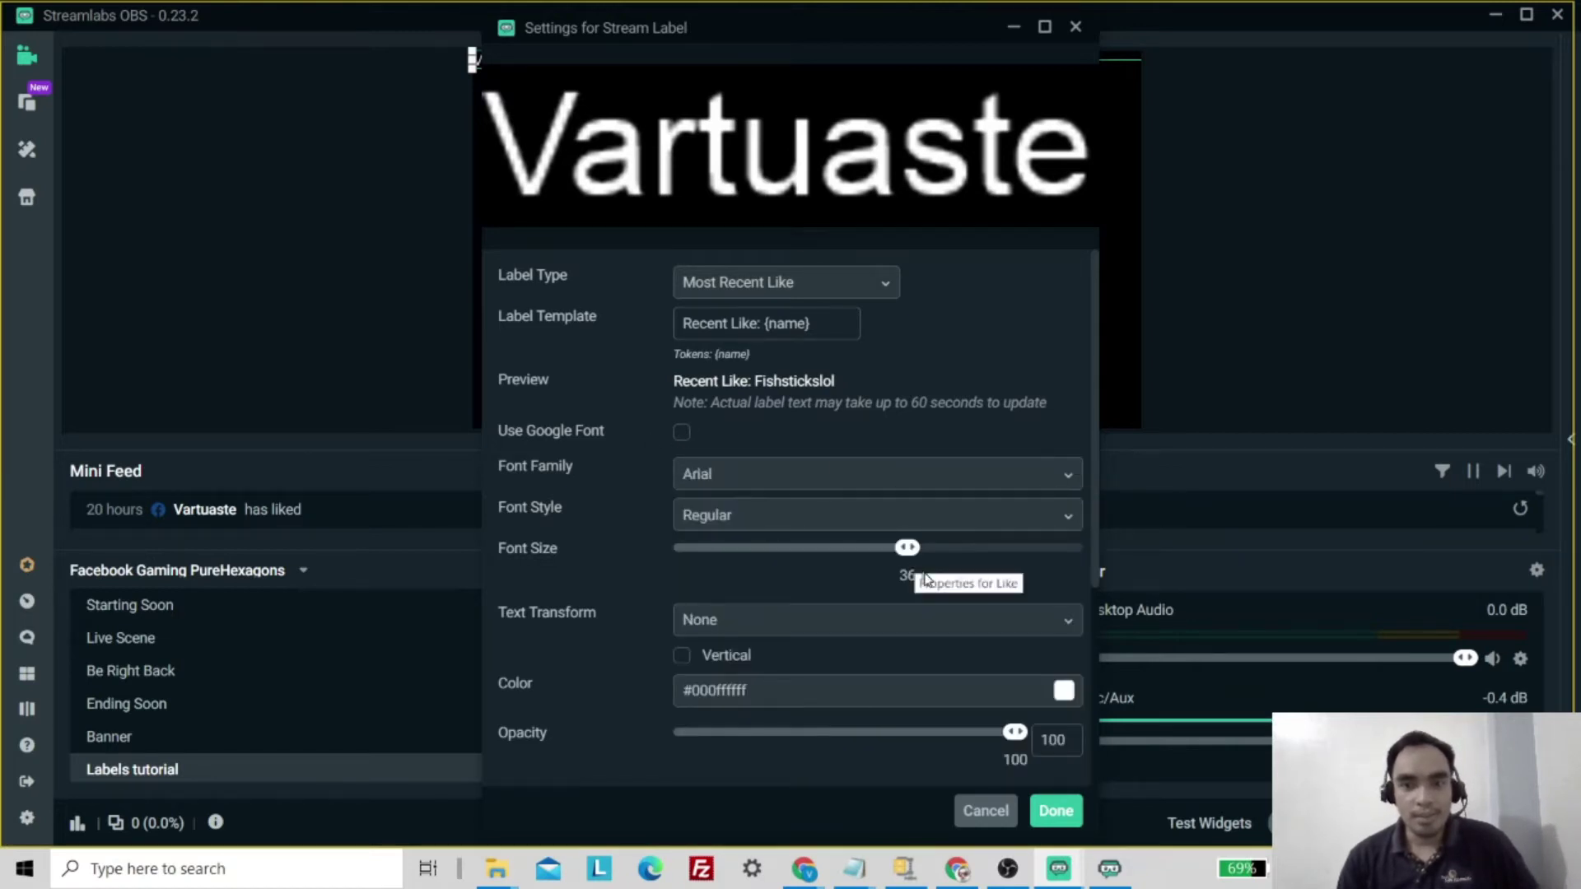
{"action": "scroll", "coordinate": [1013, 675], "scroll_direction": "down", "scroll_amount": 4}
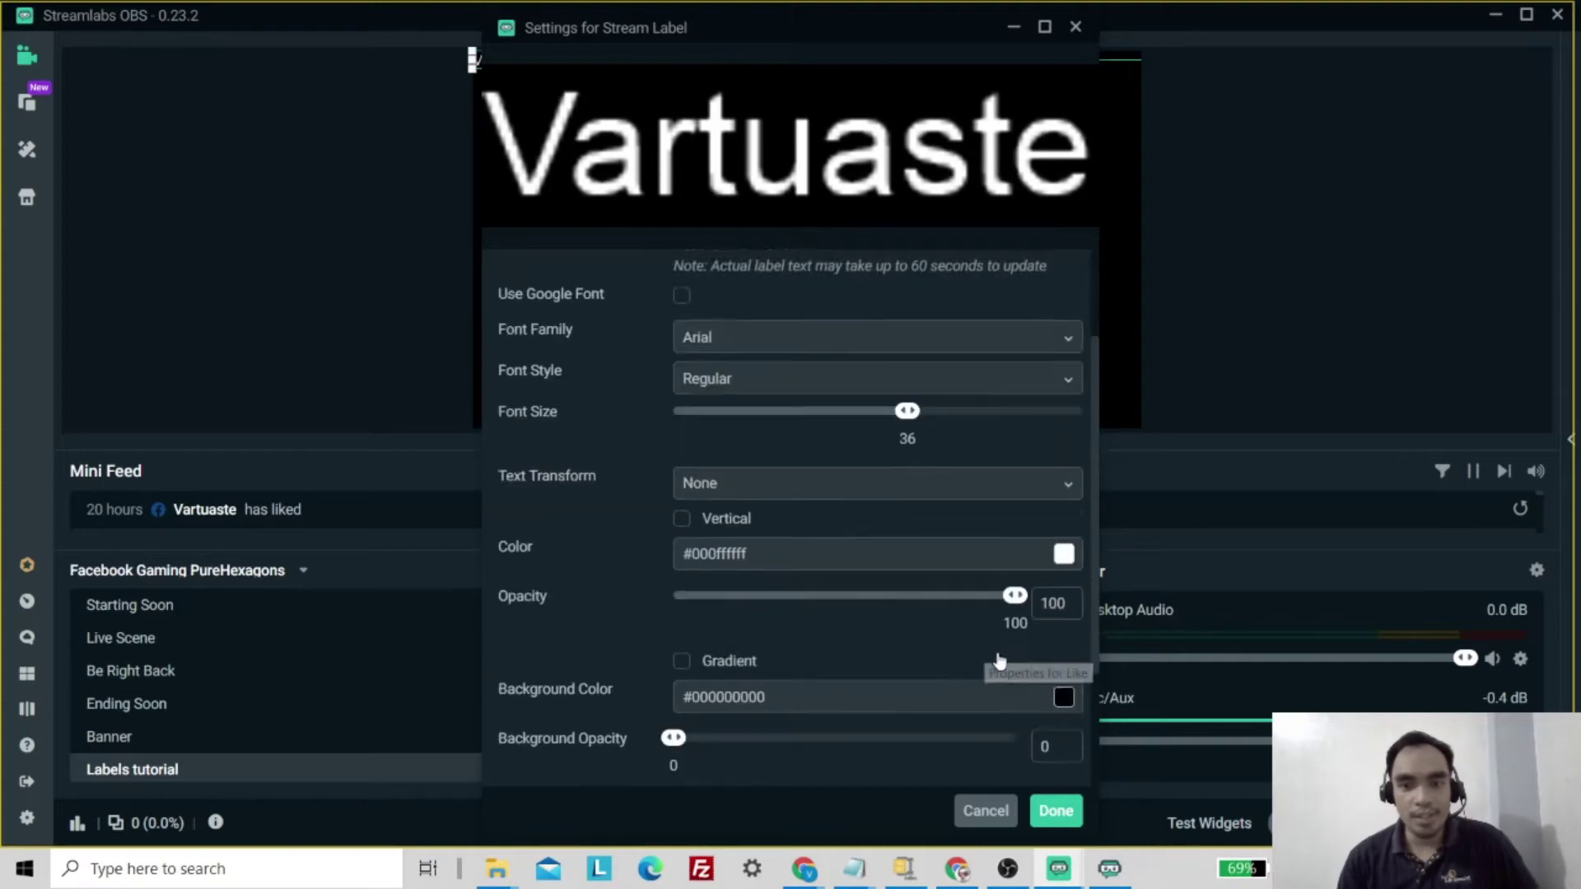
{"action": "left_click", "coordinate": [1059, 814]}
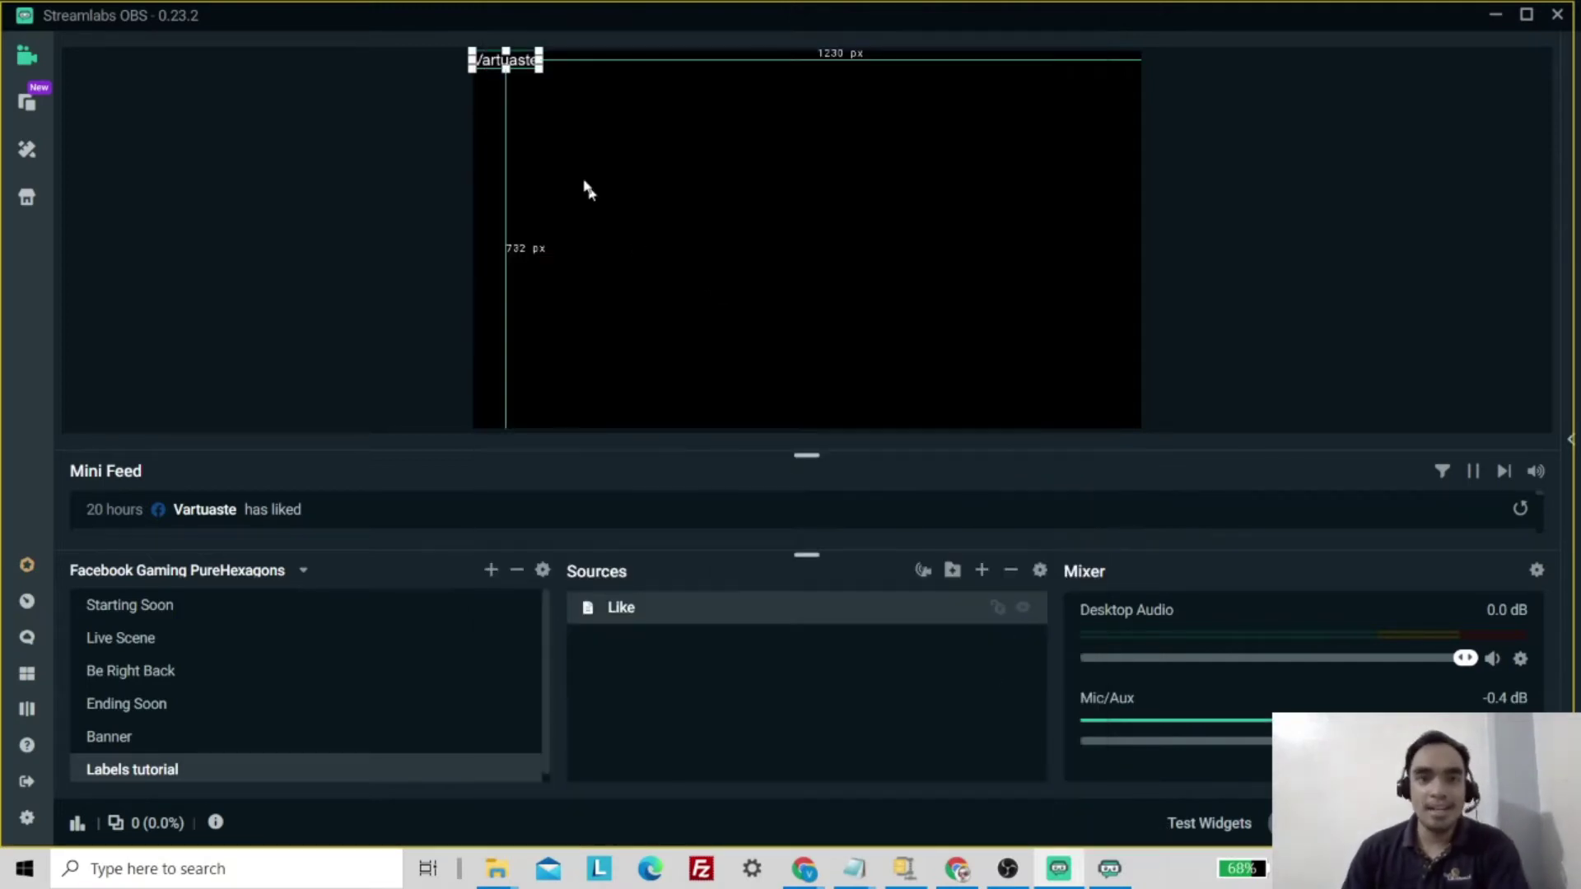
{"action": "left_click_drag", "start_coordinate": [523, 66], "coordinate": [676, 292]}
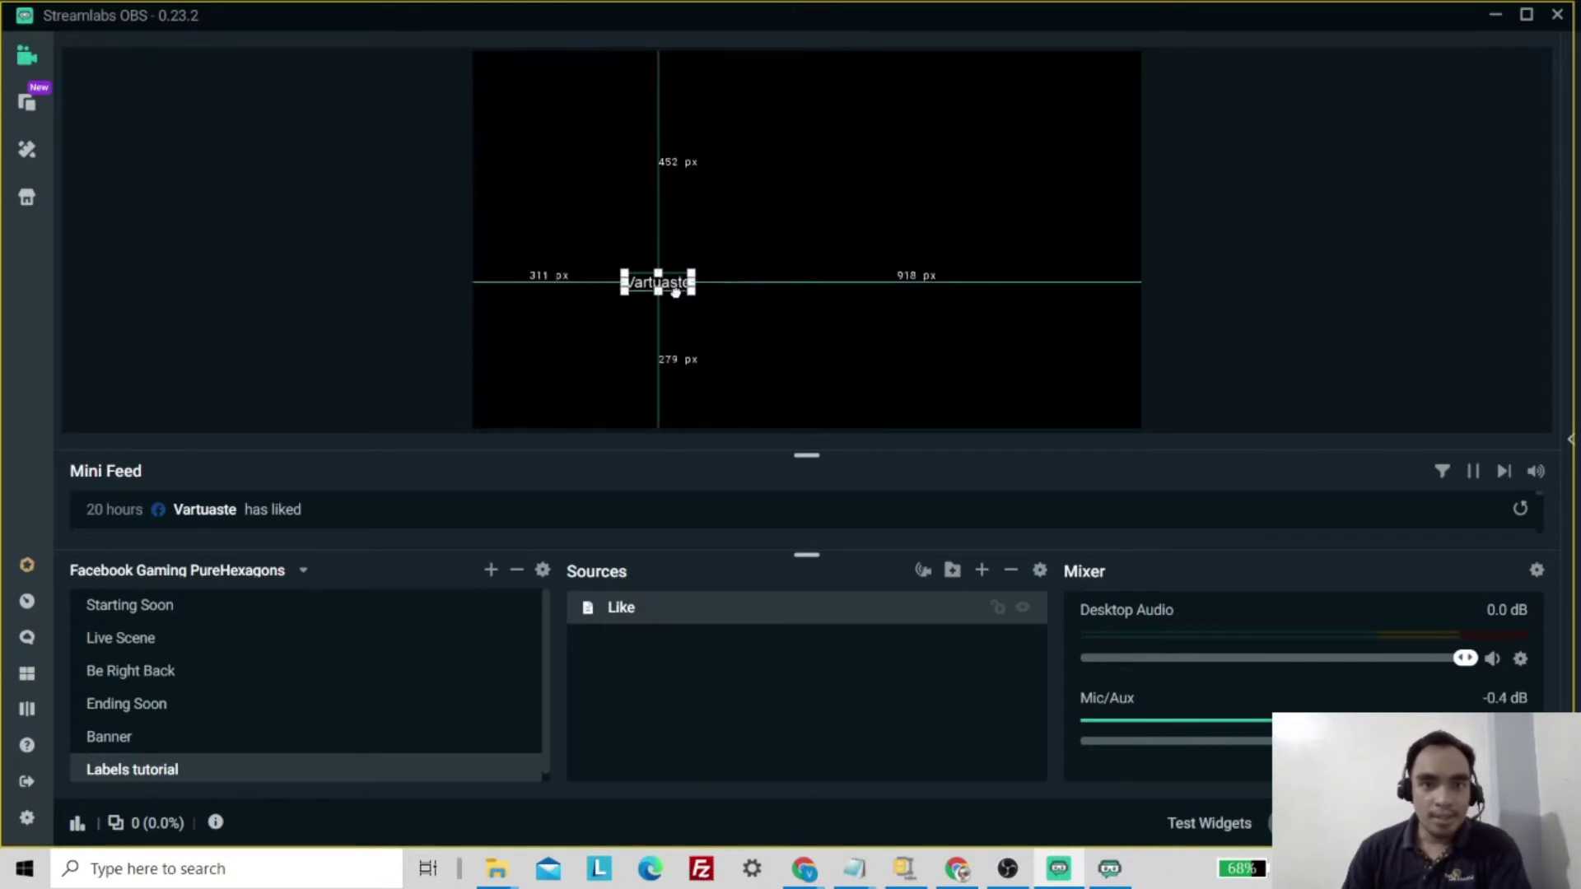
Step: Reopen the Like source's settings and re-enter its label template as "Recent Like : {name}"
{"action": "double_click", "coordinate": [677, 609]}
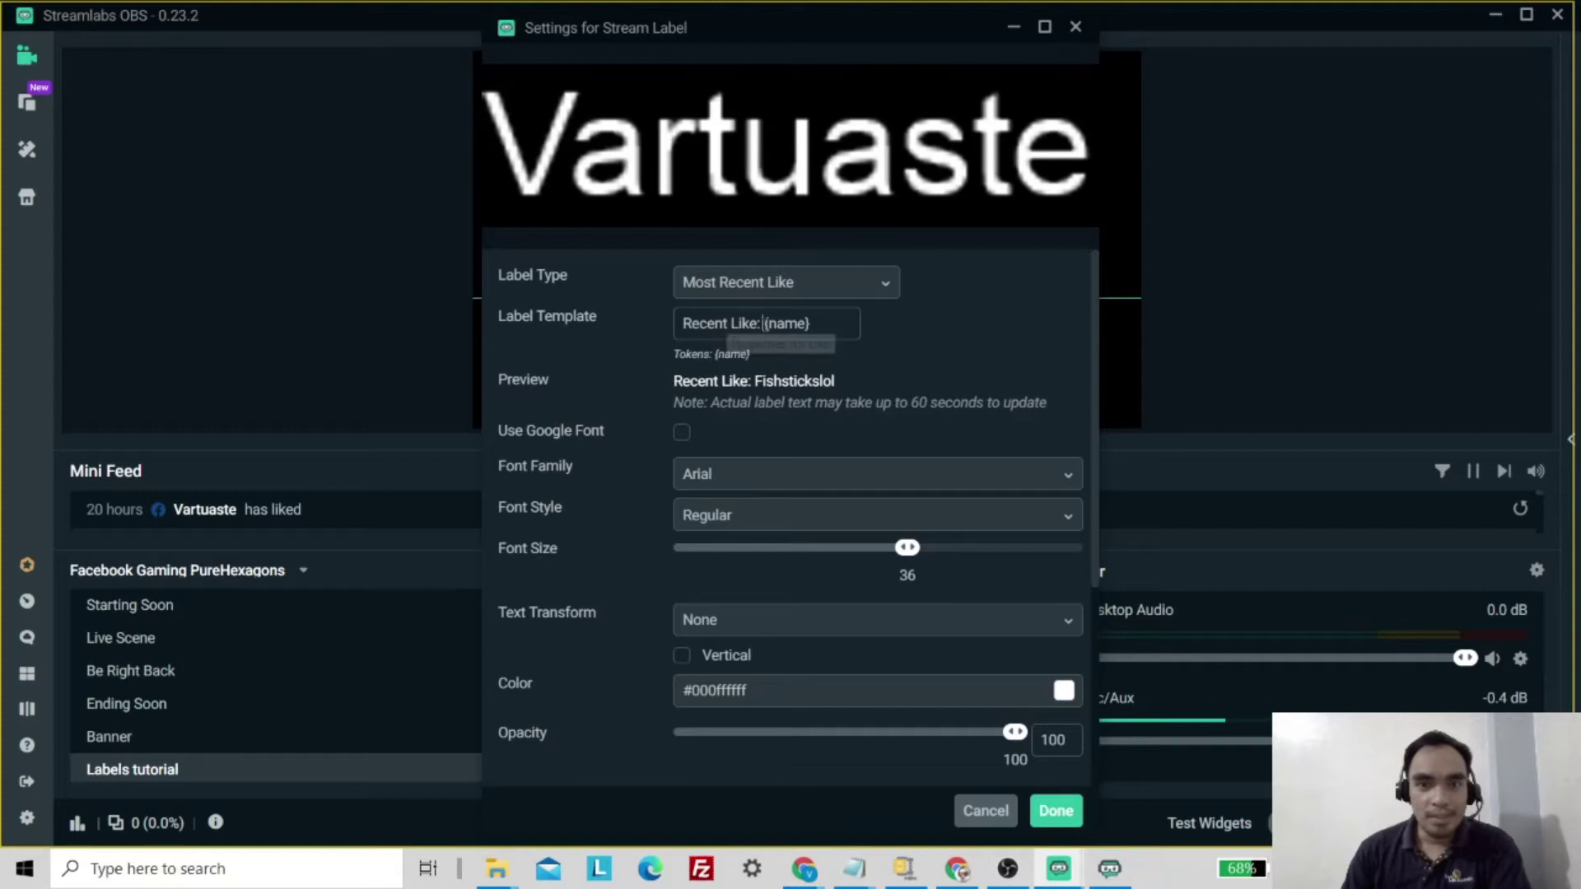
{"action": "left_click_drag", "start_coordinate": [762, 323], "coordinate": [625, 326]}
{"action": "key", "text": "BackSpace"}
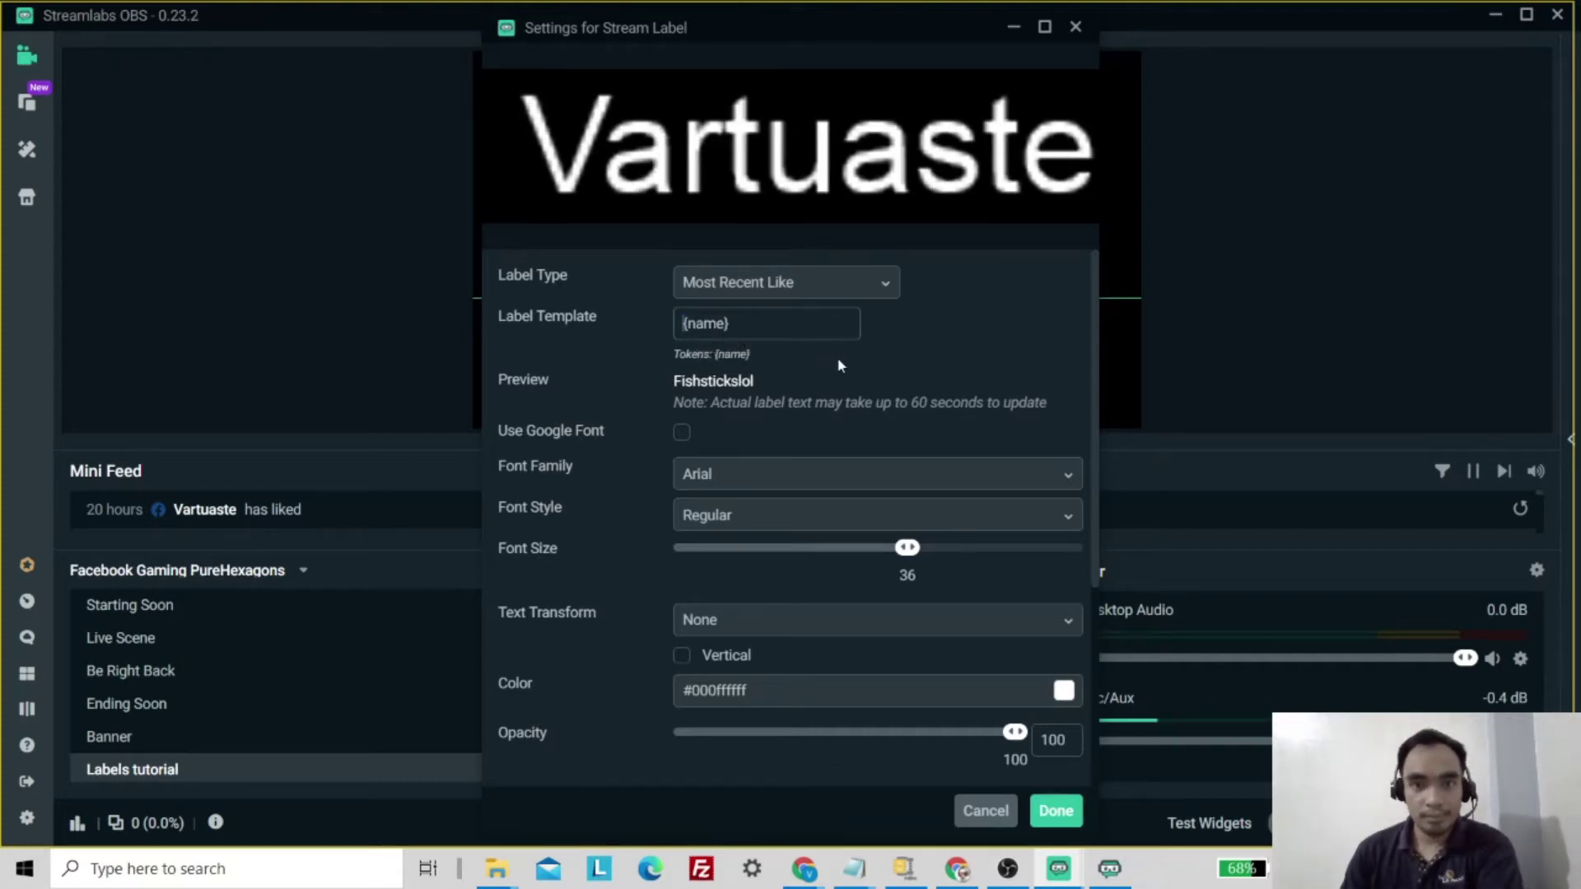
{"action": "type", "text": "Recent Like "}
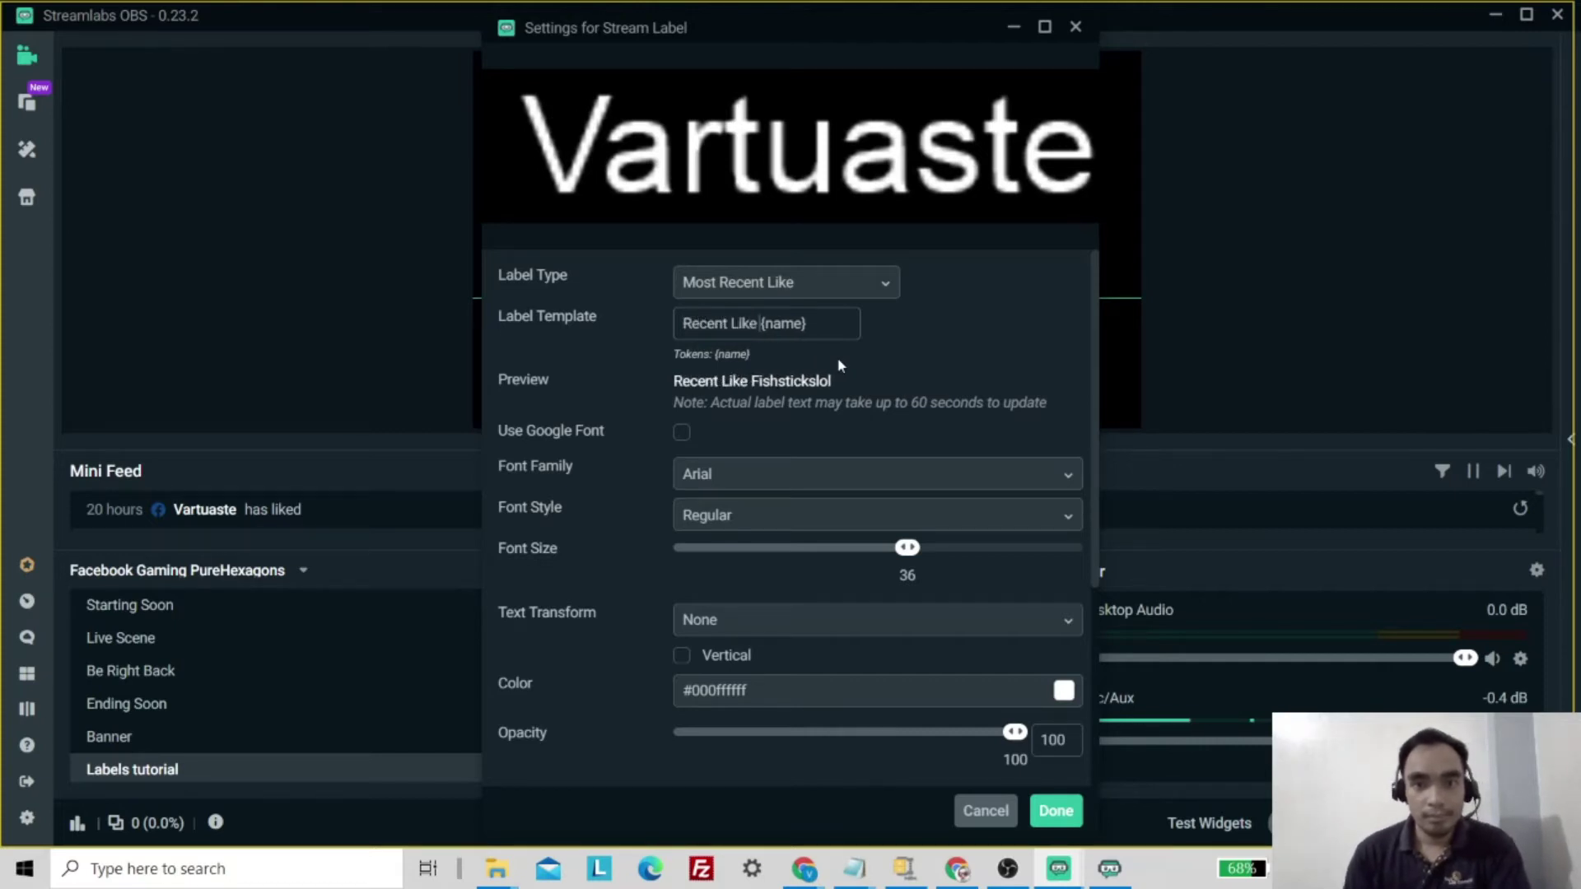
{"action": "type", "text": ":"}
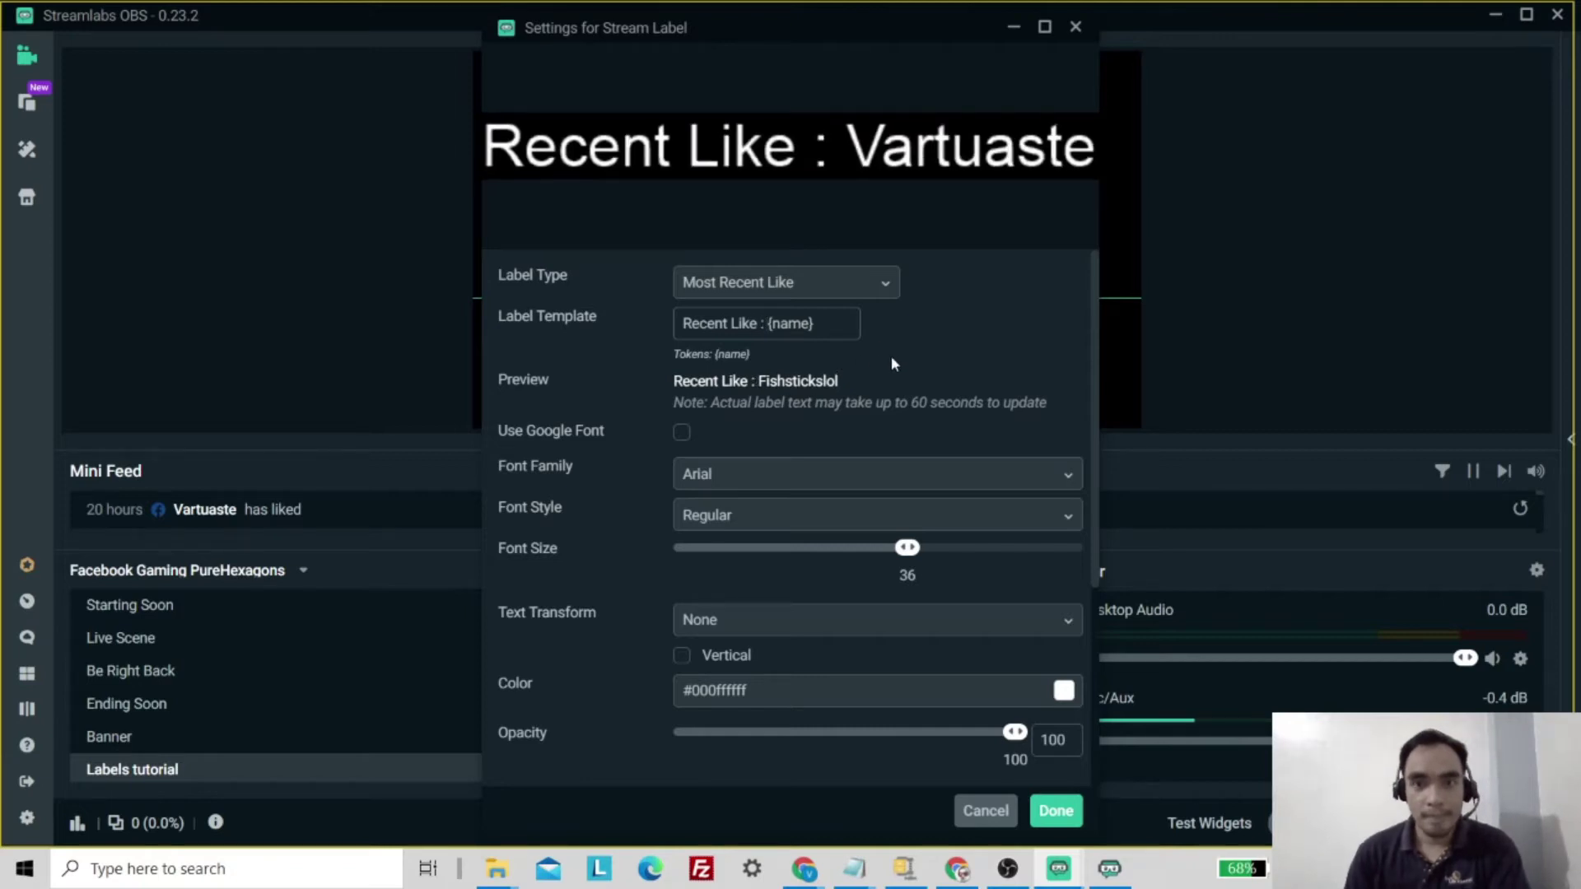
Step: Accept the Like label settings and move the label to the canvas's lower-left area, about 125 px above its bottom edge
{"action": "left_click", "coordinate": [1056, 812]}
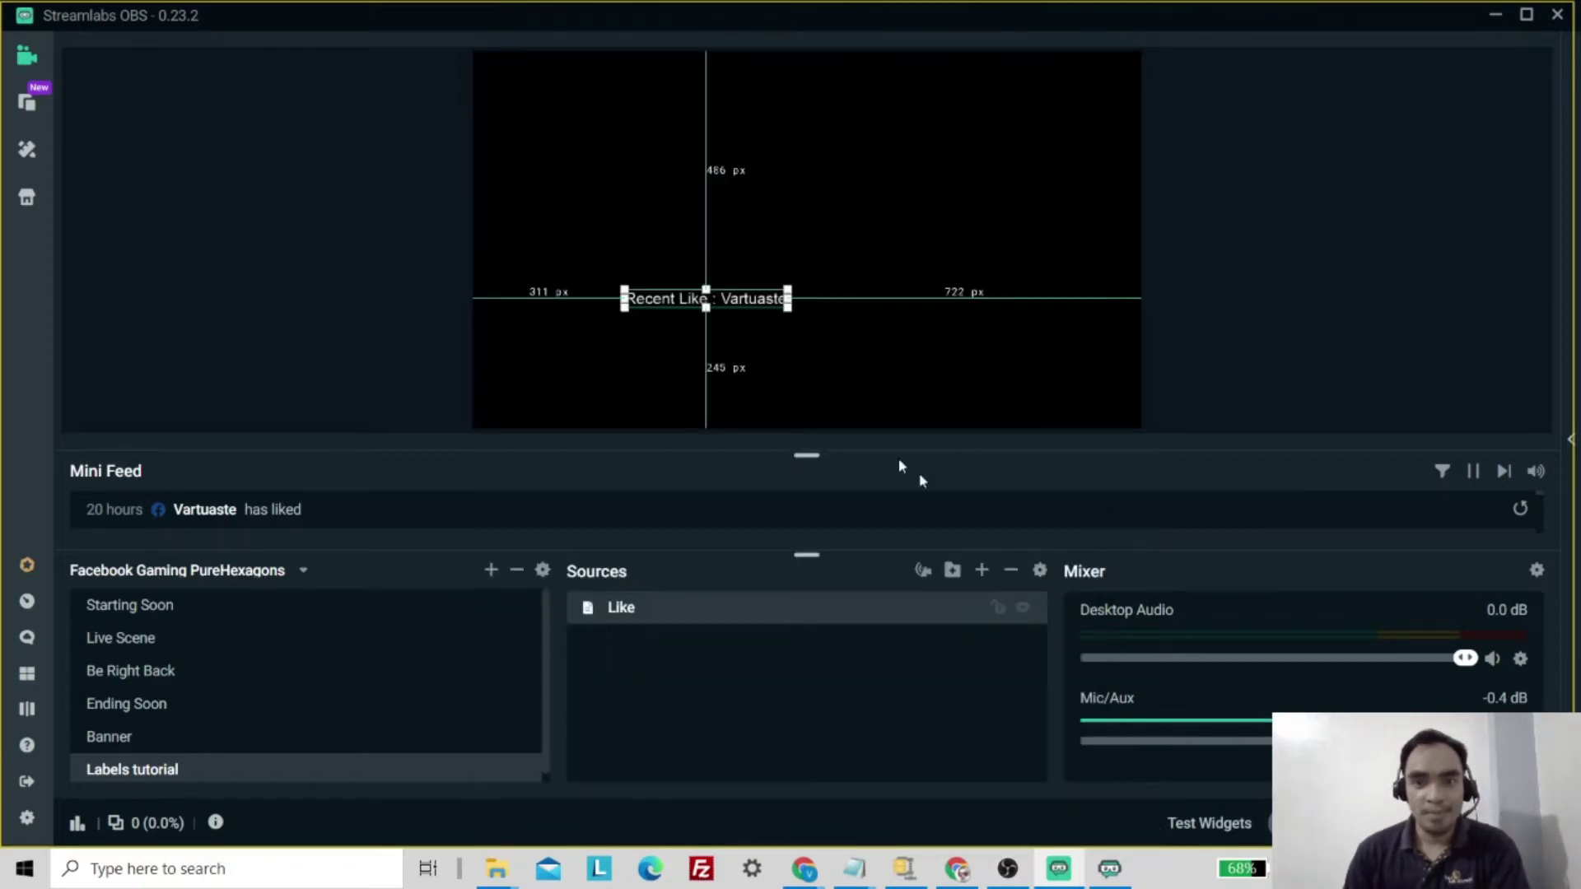
{"action": "left_click_drag", "start_coordinate": [748, 329], "coordinate": [610, 420]}
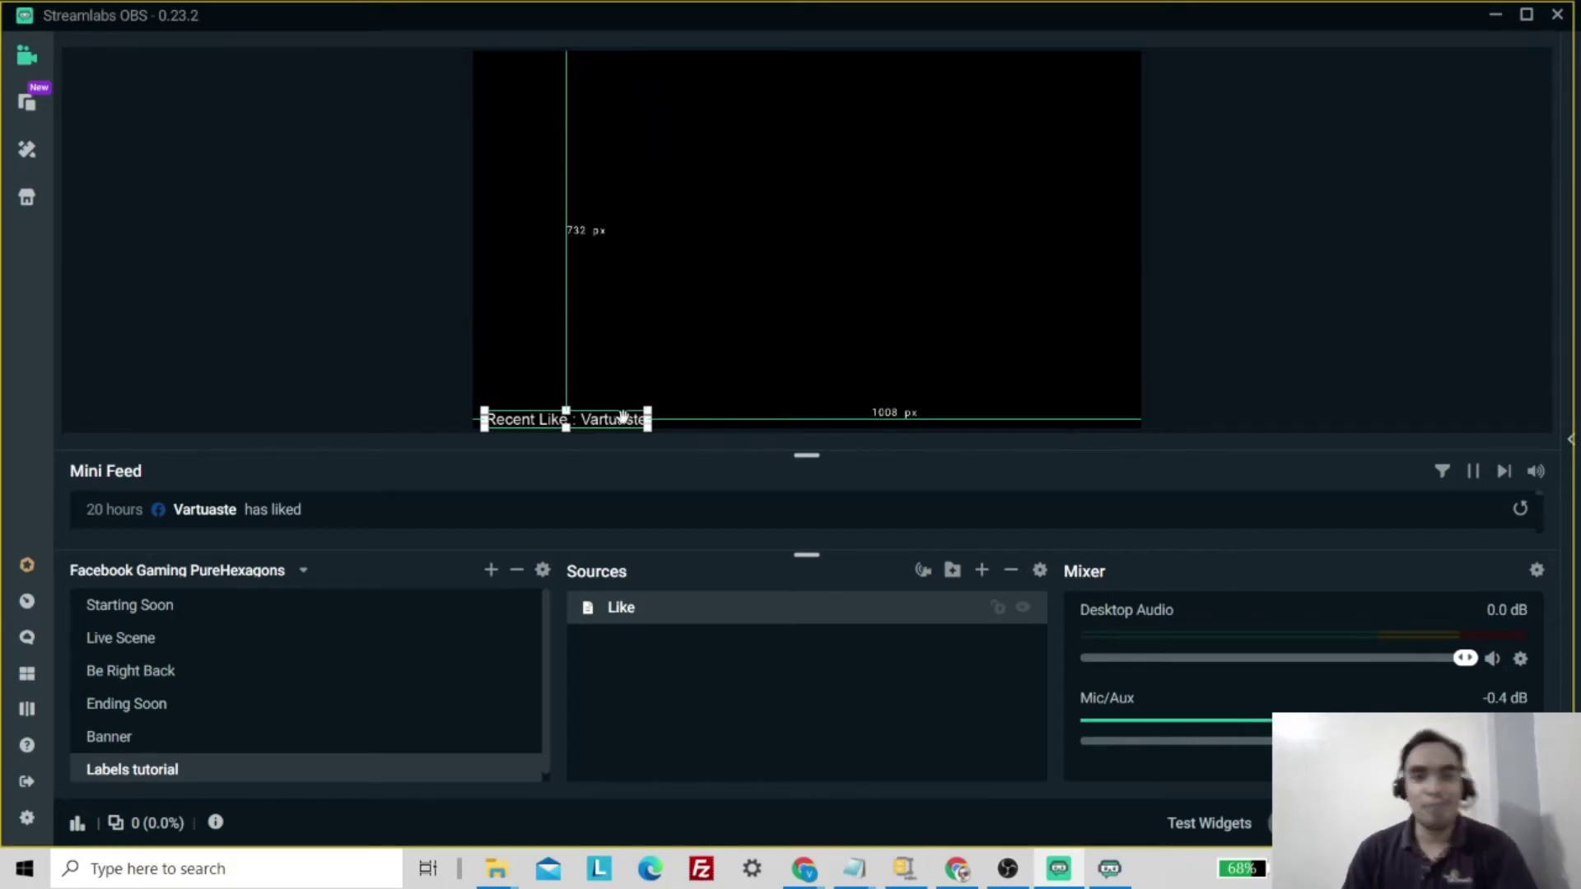
{"action": "left_click_drag", "start_coordinate": [609, 422], "coordinate": [608, 364]}
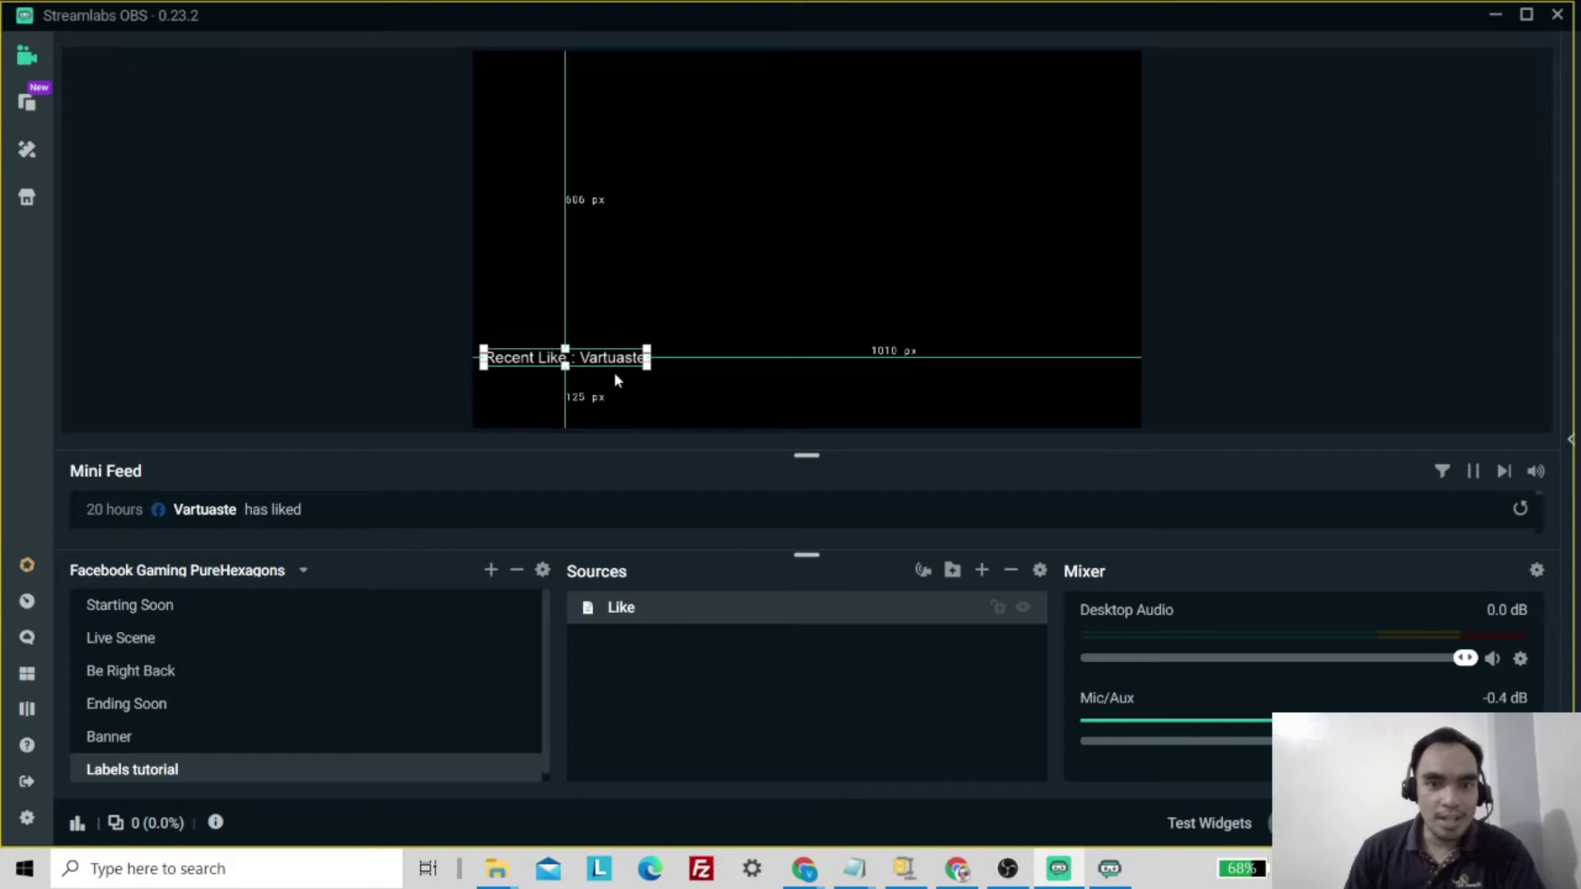
Step: Add a new Stream Label source named "Recent Share" to the Labels tutorial scene
{"action": "left_click", "coordinate": [982, 570]}
{"action": "left_click", "coordinate": [1201, 643]}
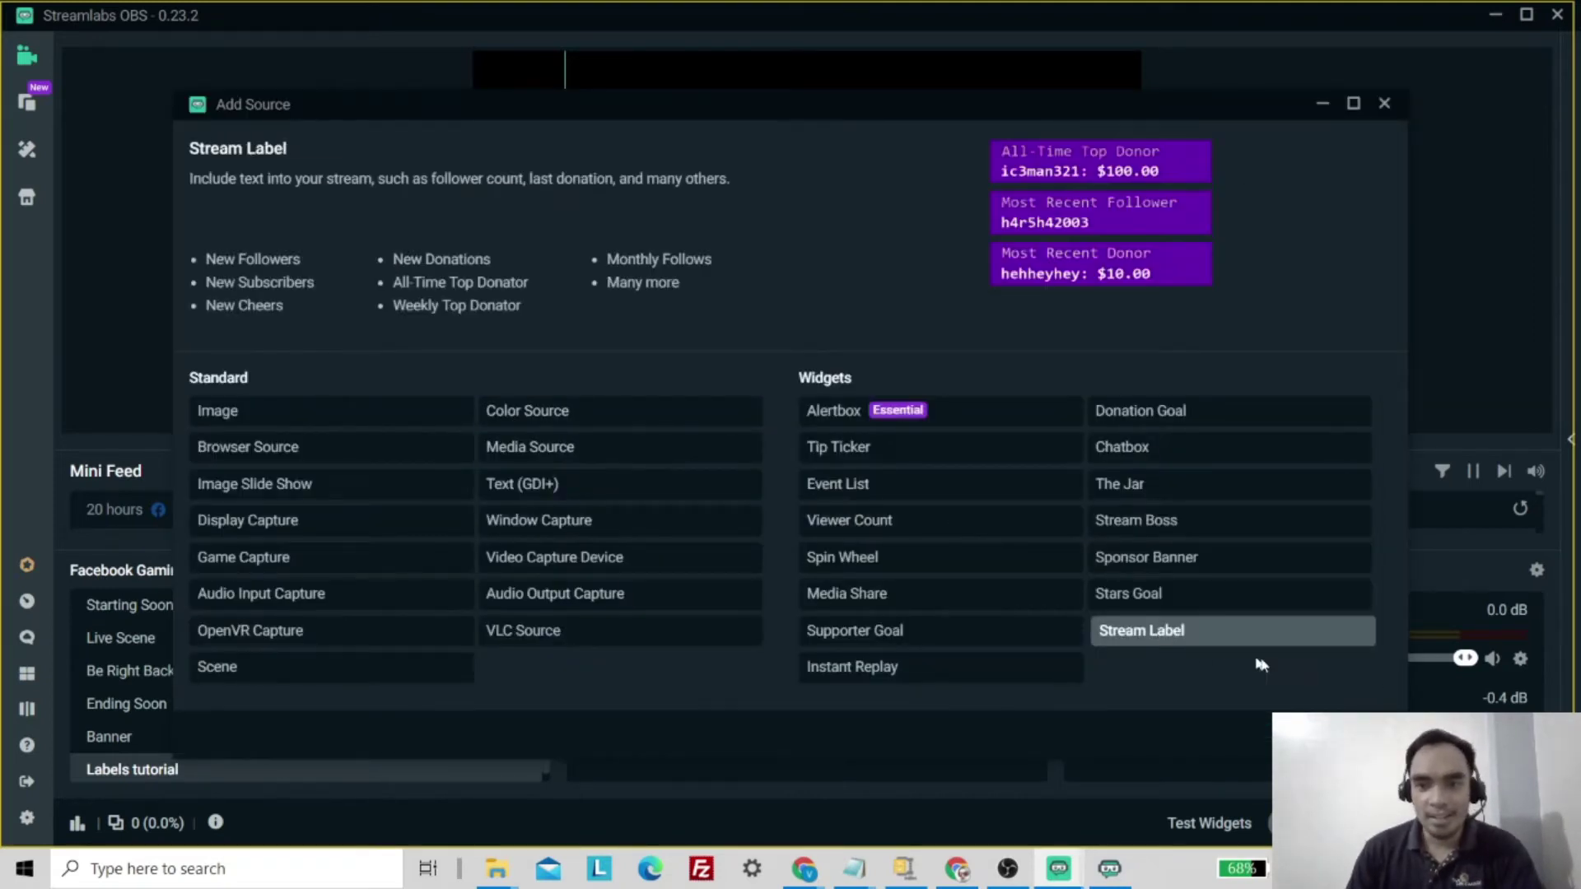
{"action": "left_click", "coordinate": [1342, 737]}
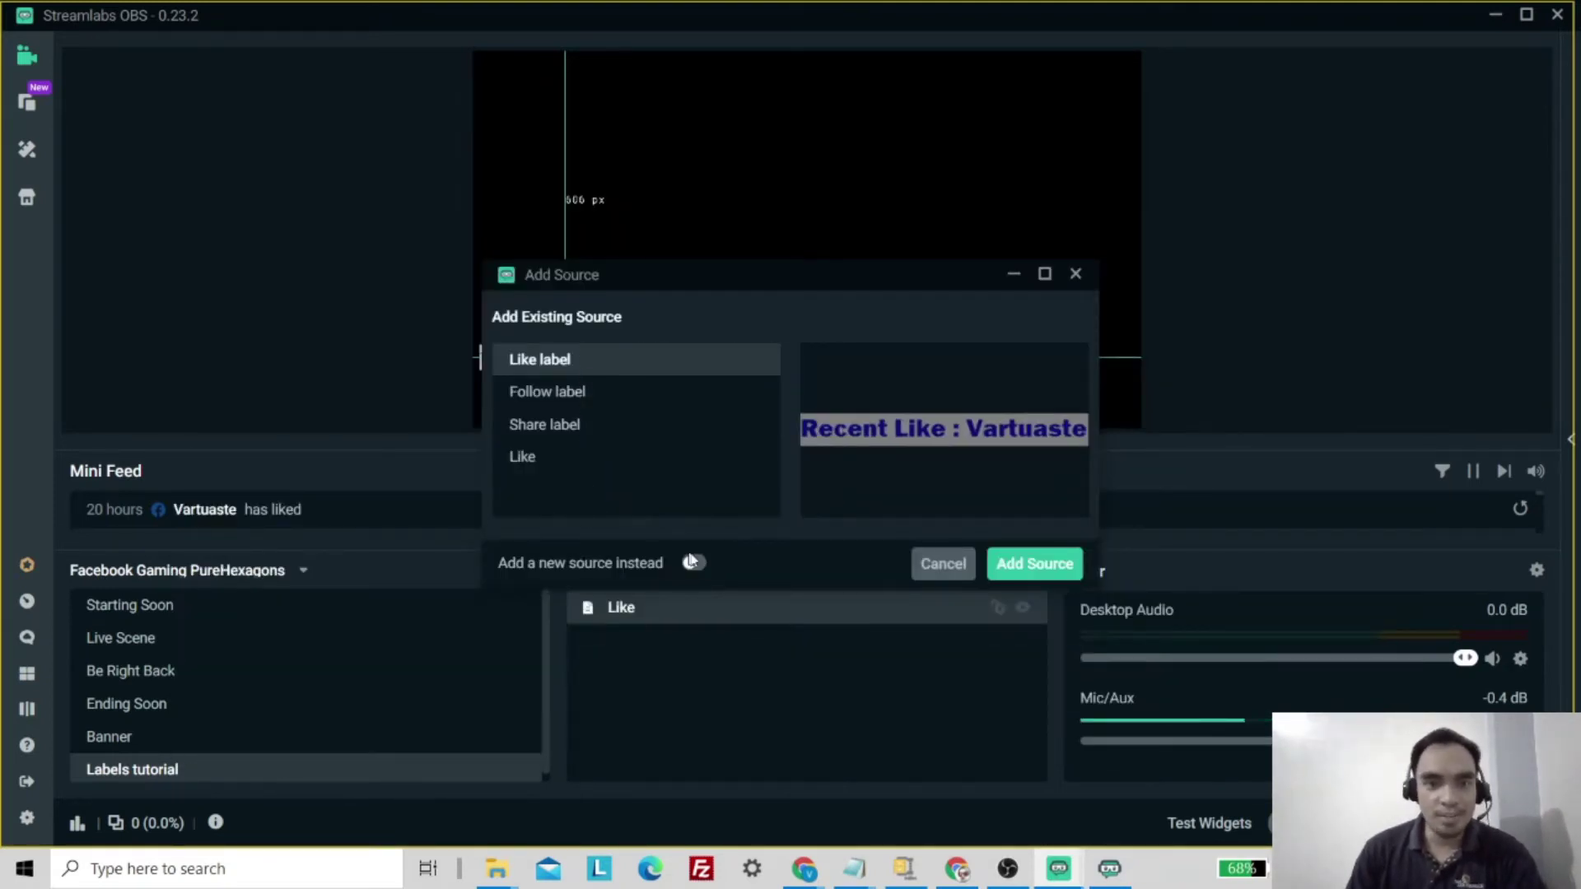
{"action": "left_click", "coordinate": [695, 563]}
{"action": "key", "text": "ctrl+a"}
{"action": "type", "text": "R"}
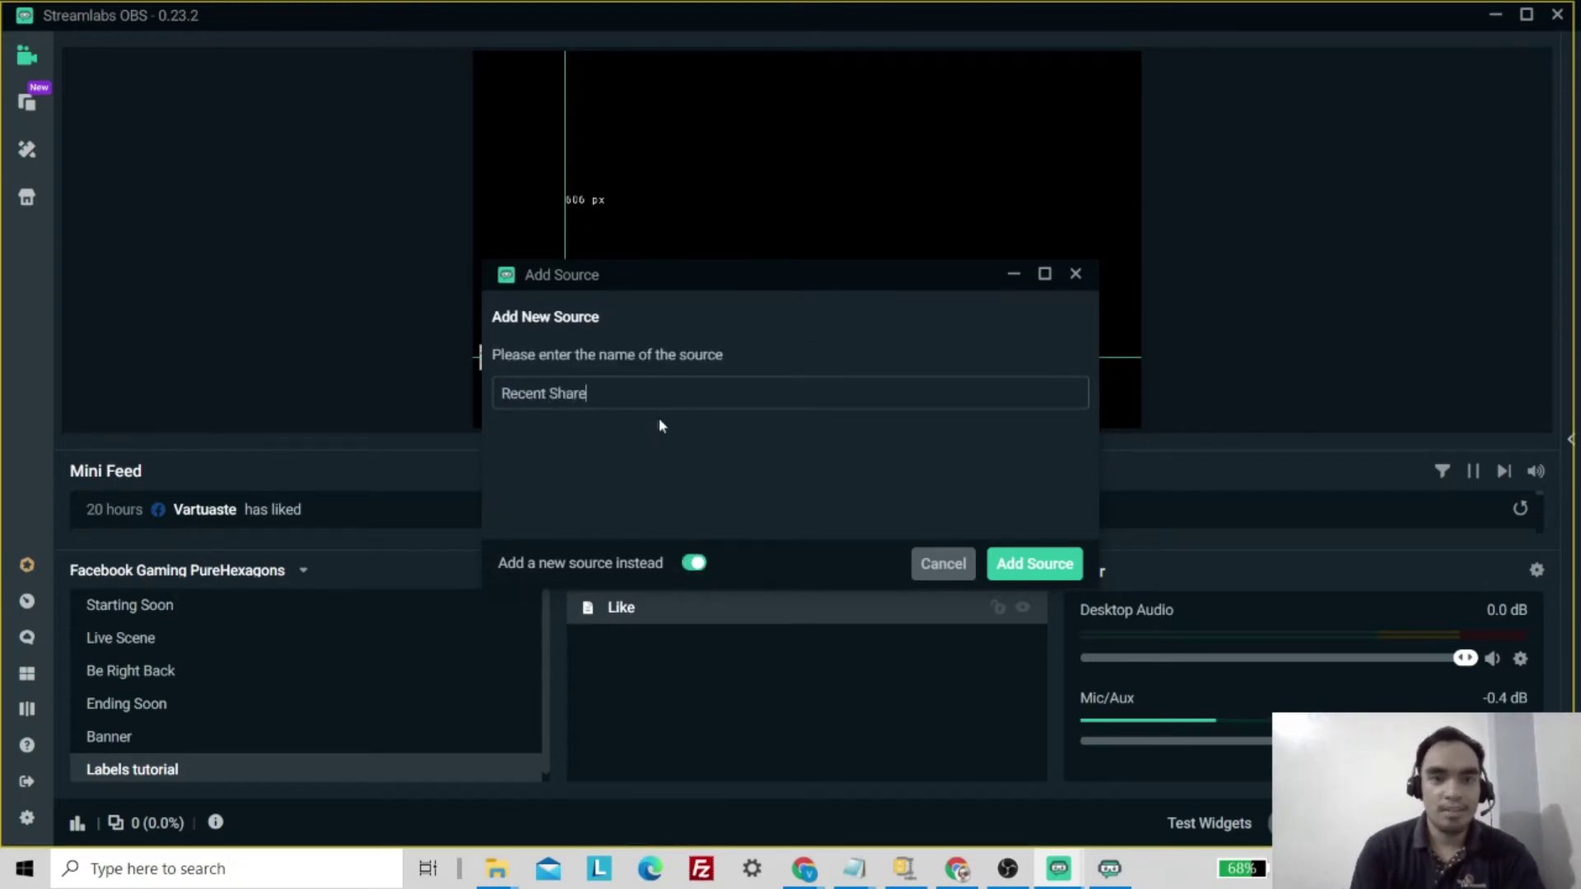
{"action": "left_click", "coordinate": [1015, 566]}
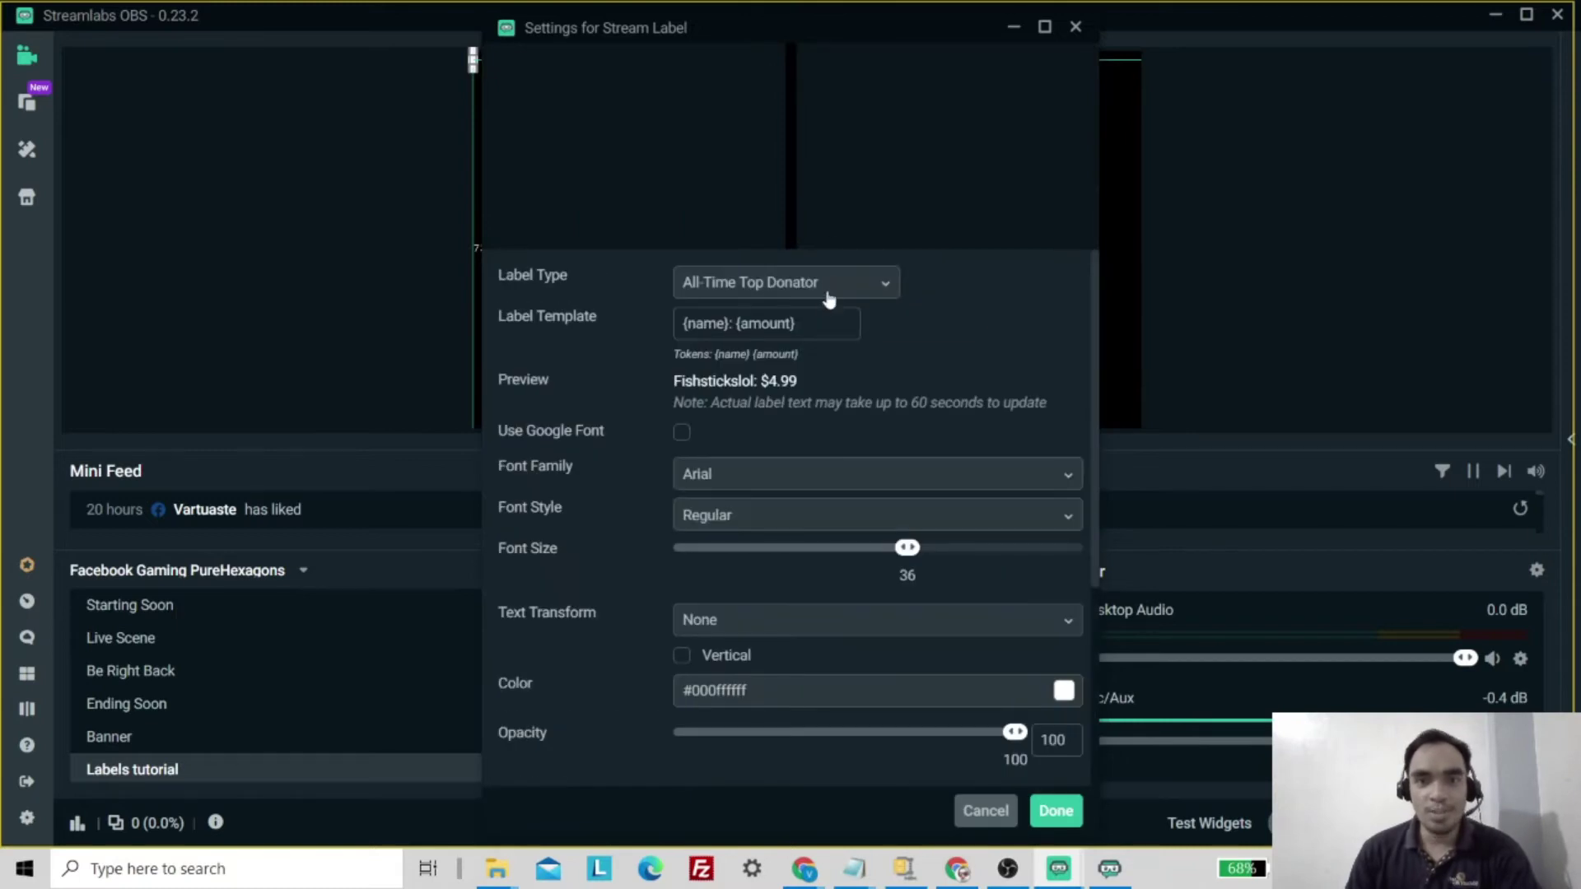
Step: Set the Recent Share source's label type to Most Recent Share and its template to "Recent Share: {name}"
{"action": "left_click", "coordinate": [830, 290]}
{"action": "scroll", "coordinate": [766, 483], "scroll_direction": "down", "scroll_amount": 10}
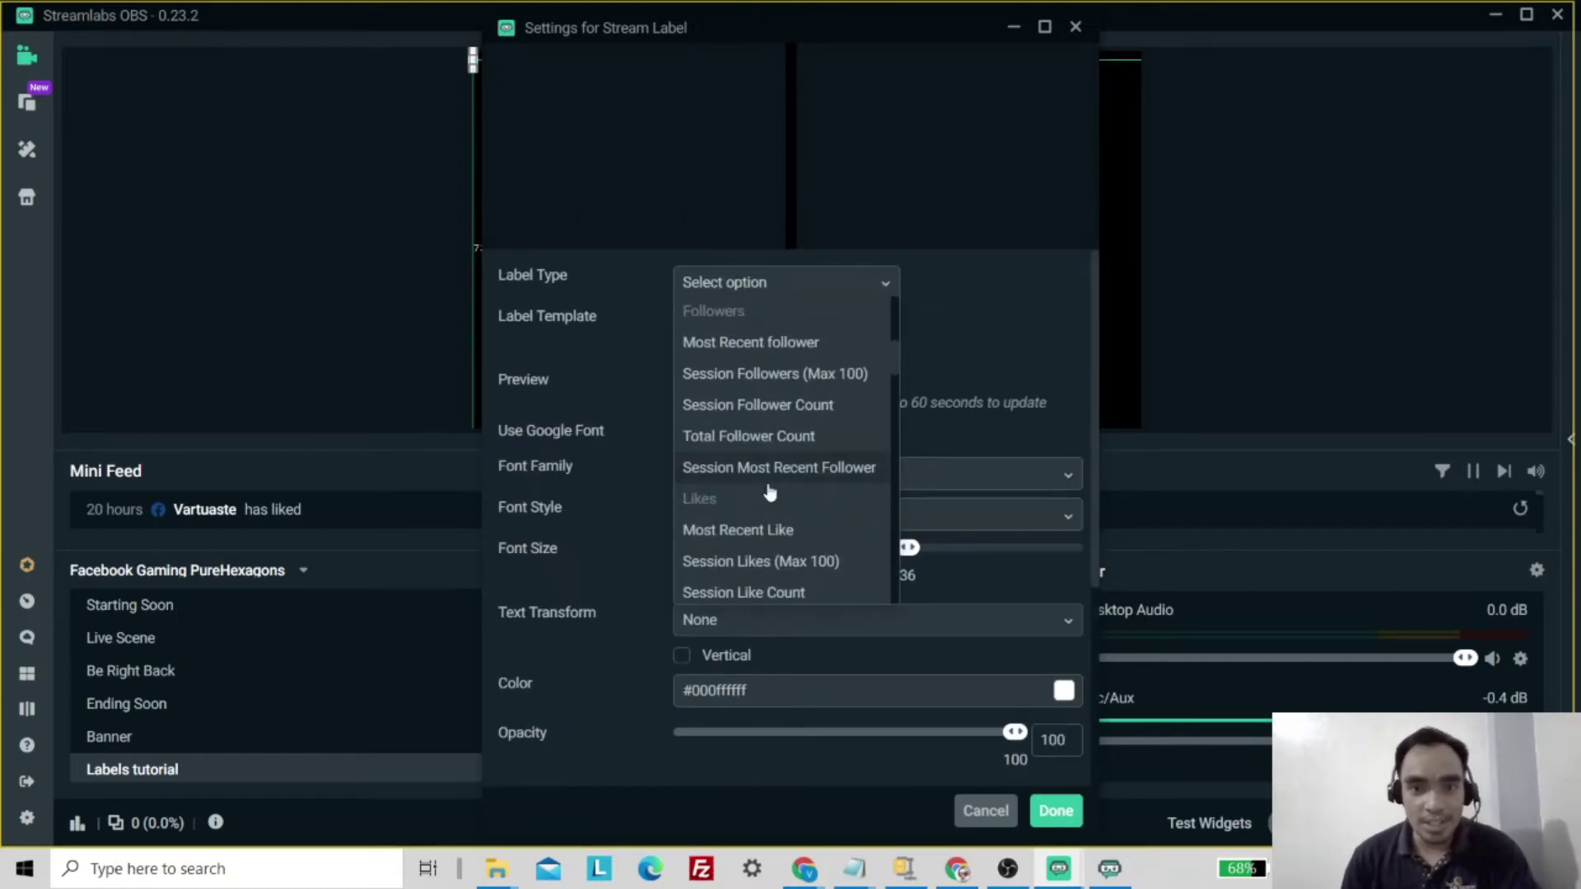
{"action": "scroll", "coordinate": [771, 476], "scroll_direction": "down", "scroll_amount": 3}
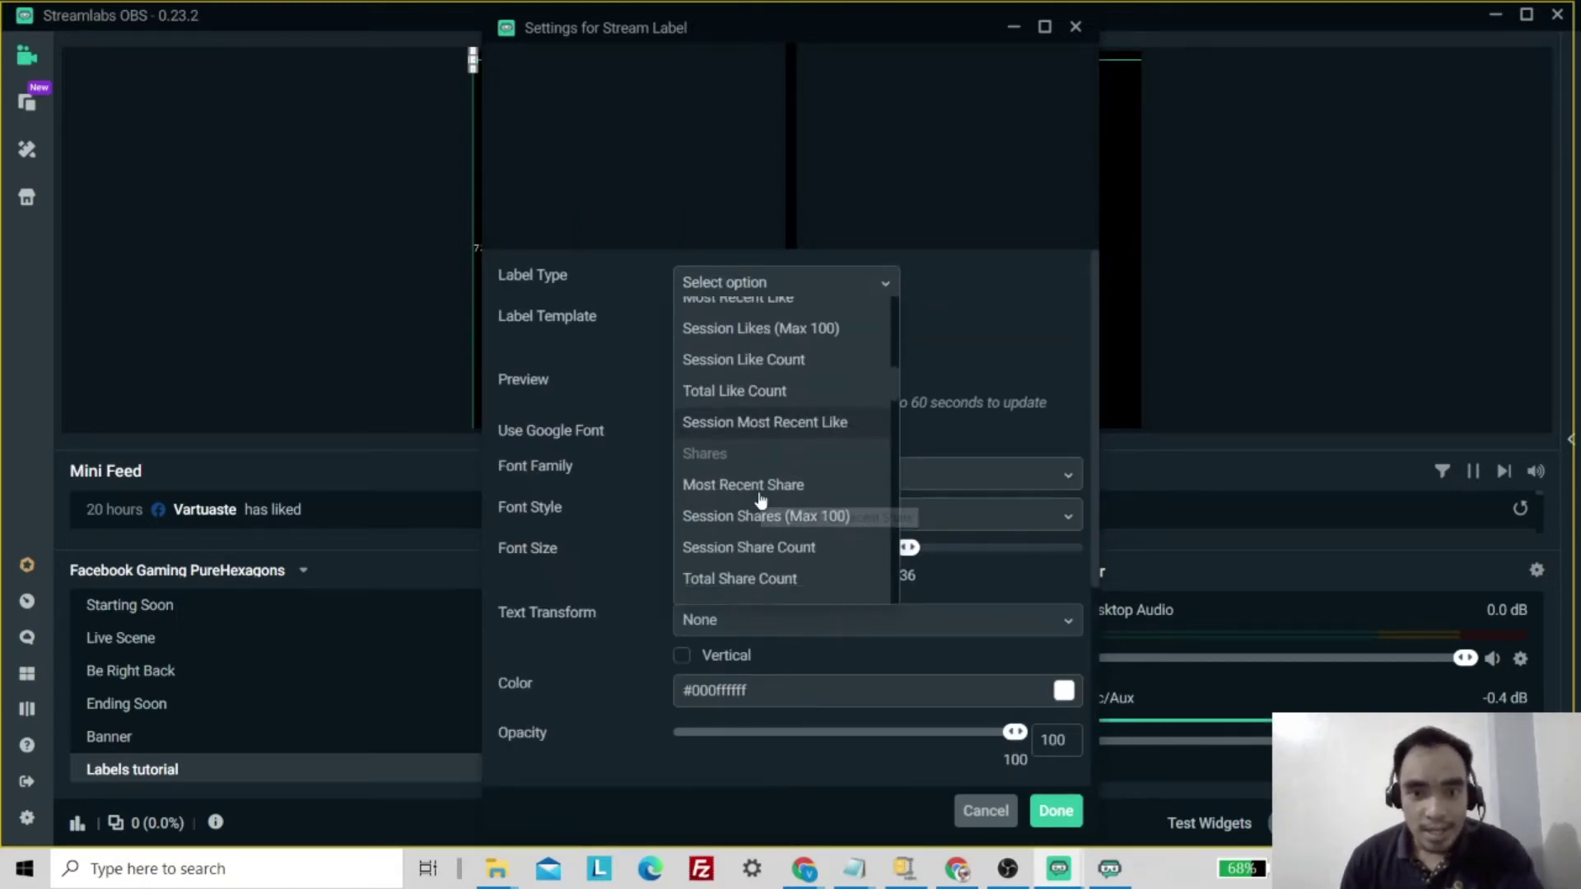
{"action": "left_click", "coordinate": [749, 486]}
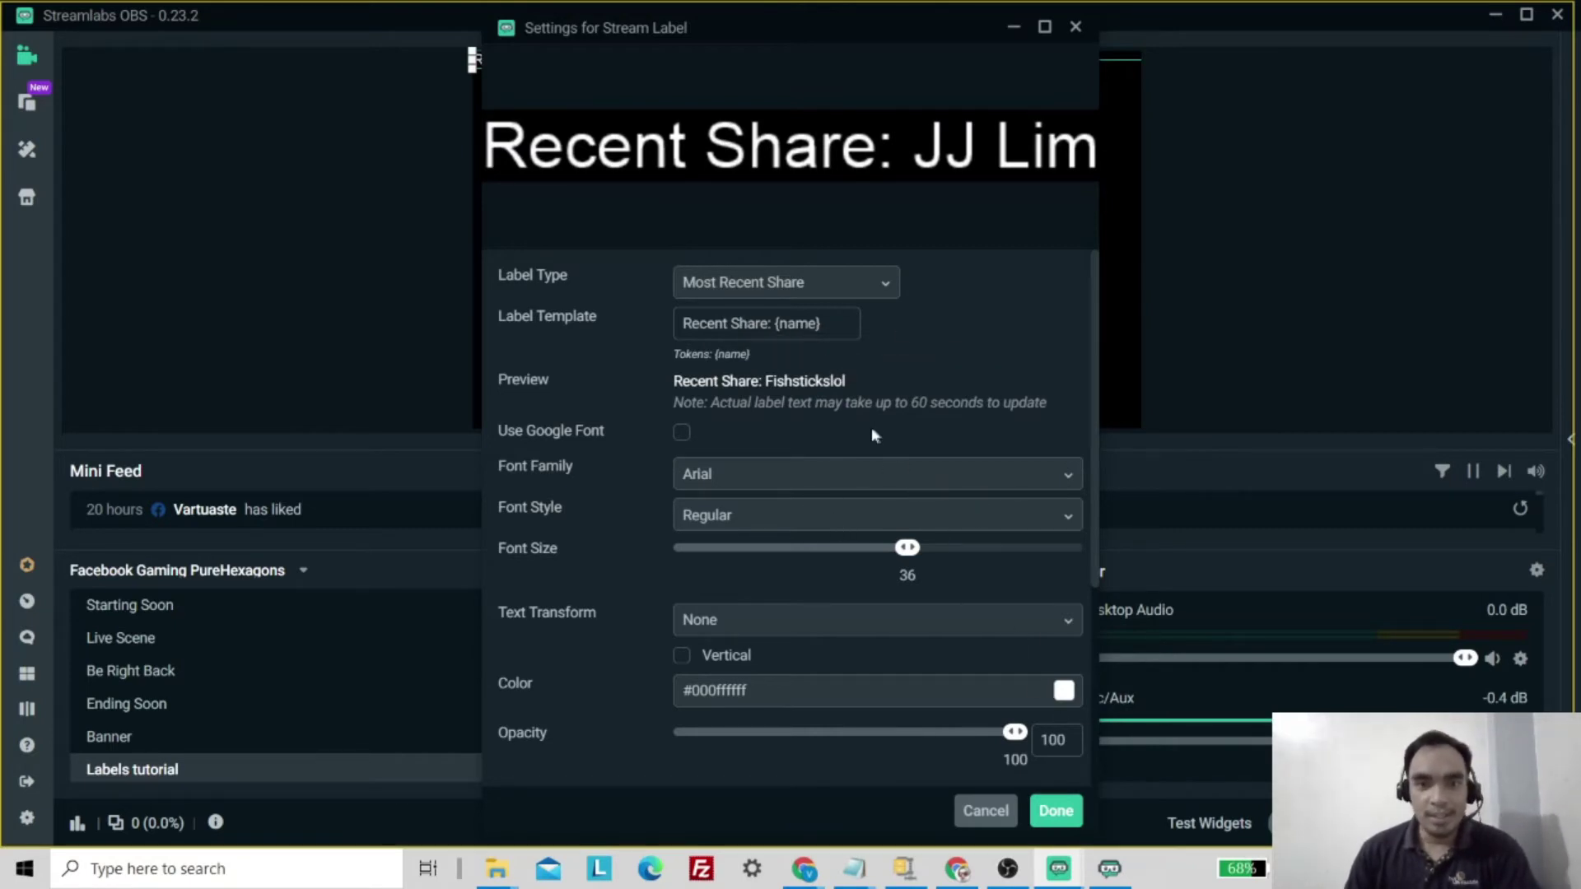
Step: Accept the label settings and place the Recent Share label directly below the Like label, about 89 px above the canvas's bottom edge
{"action": "left_click", "coordinate": [1056, 813]}
{"action": "left_click_drag", "start_coordinate": [564, 70], "coordinate": [593, 392]}
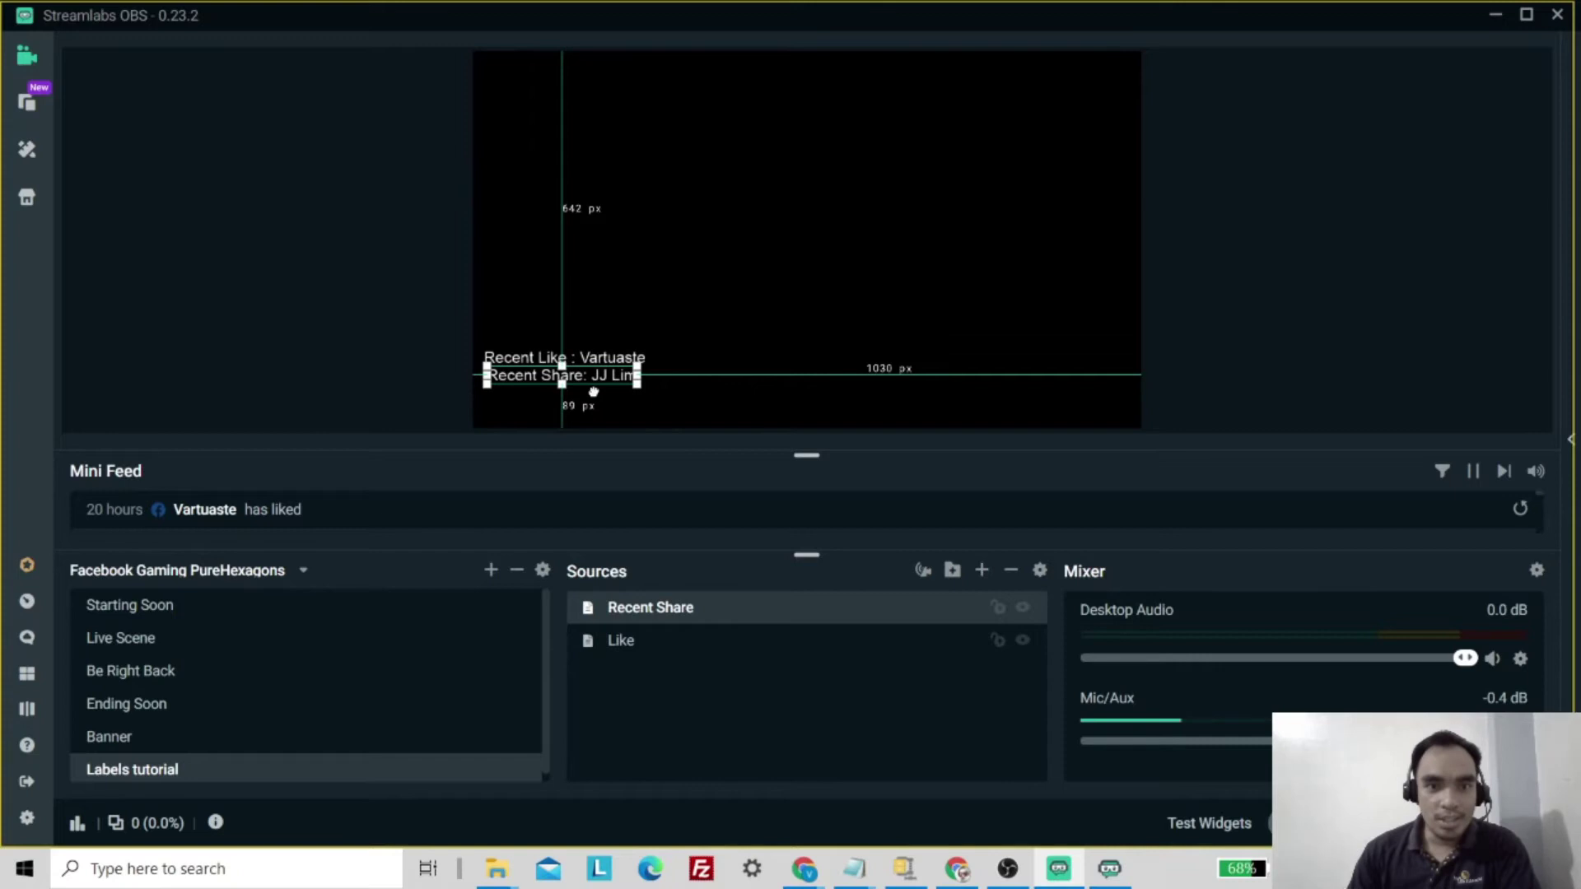
{"action": "left_click", "coordinate": [842, 226]}
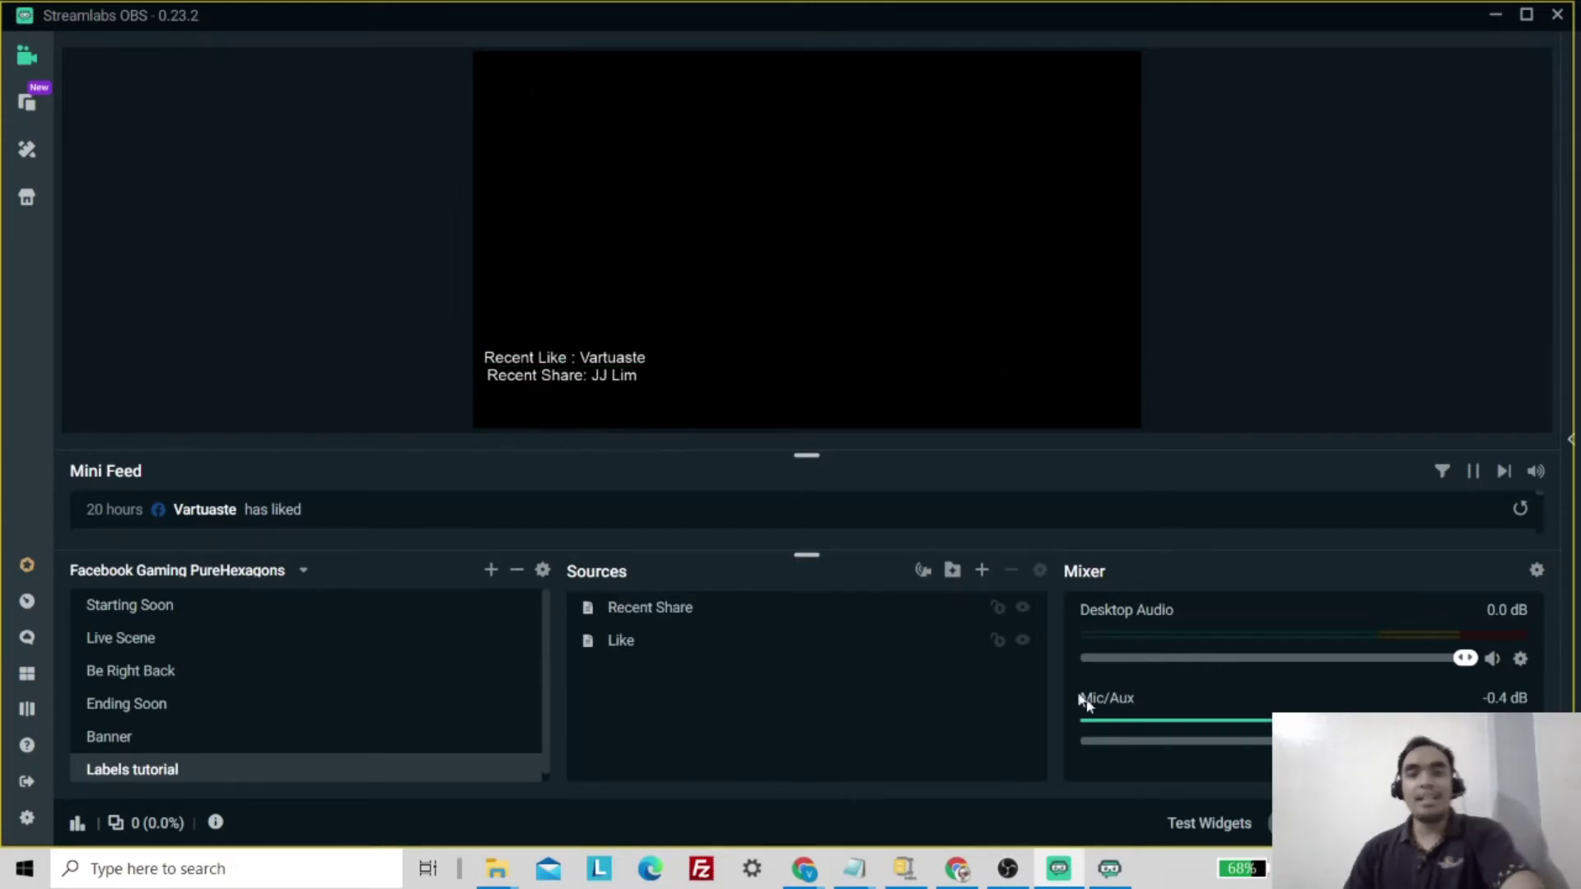
Step: Look at the separate Streamlabs stream labels window and return to Streamlabs OBS
{"action": "mouse_move", "coordinate": [1109, 872]}
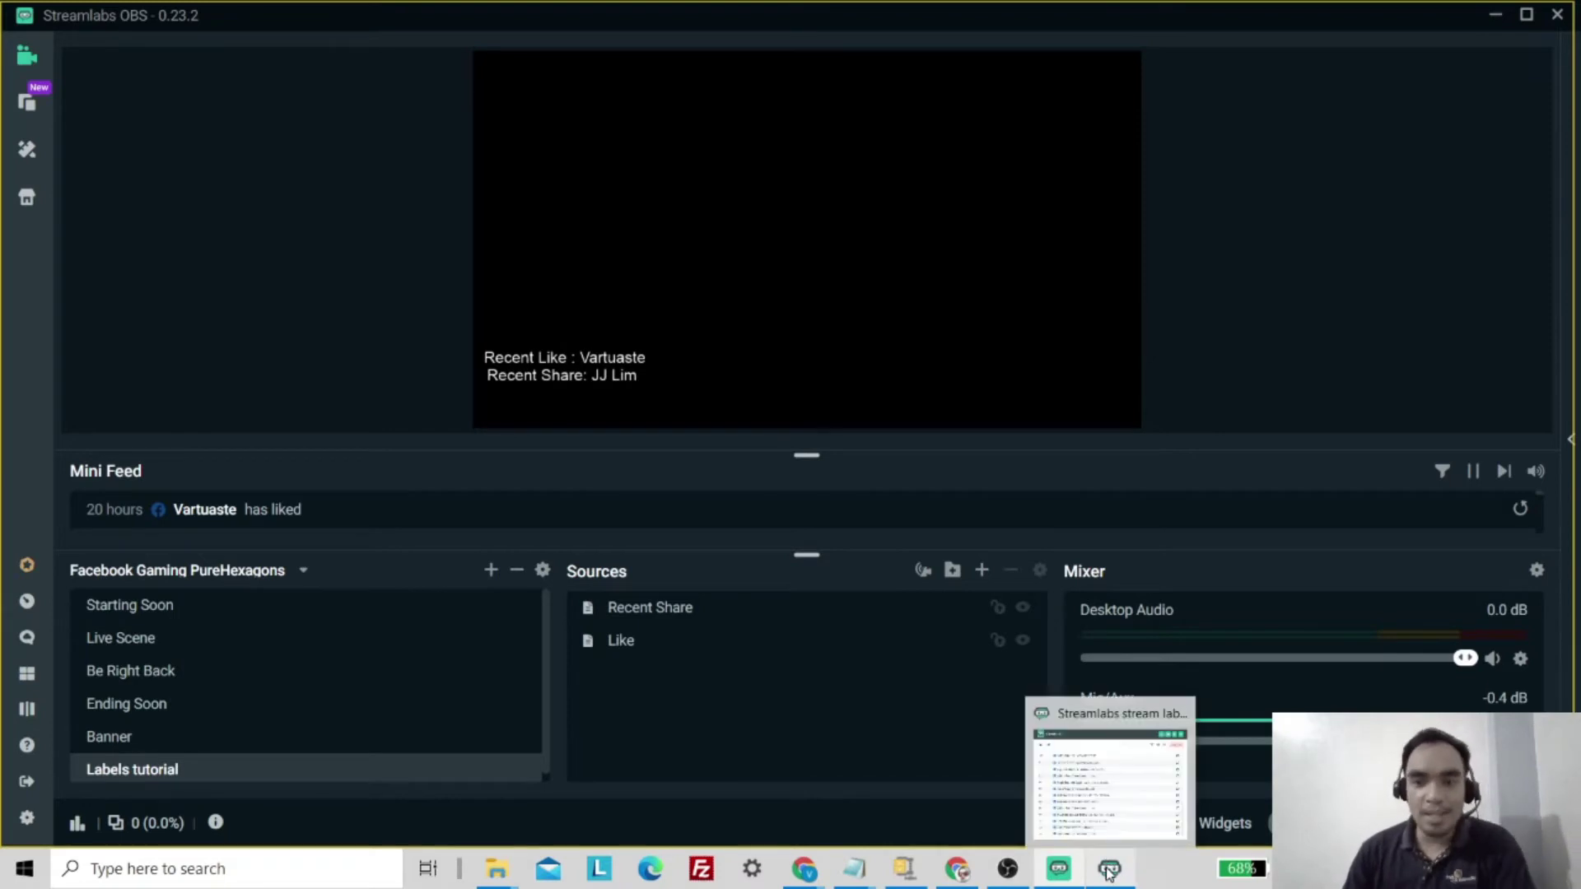
{"action": "left_click", "coordinate": [1112, 775]}
{"action": "left_click", "coordinate": [1055, 128]}
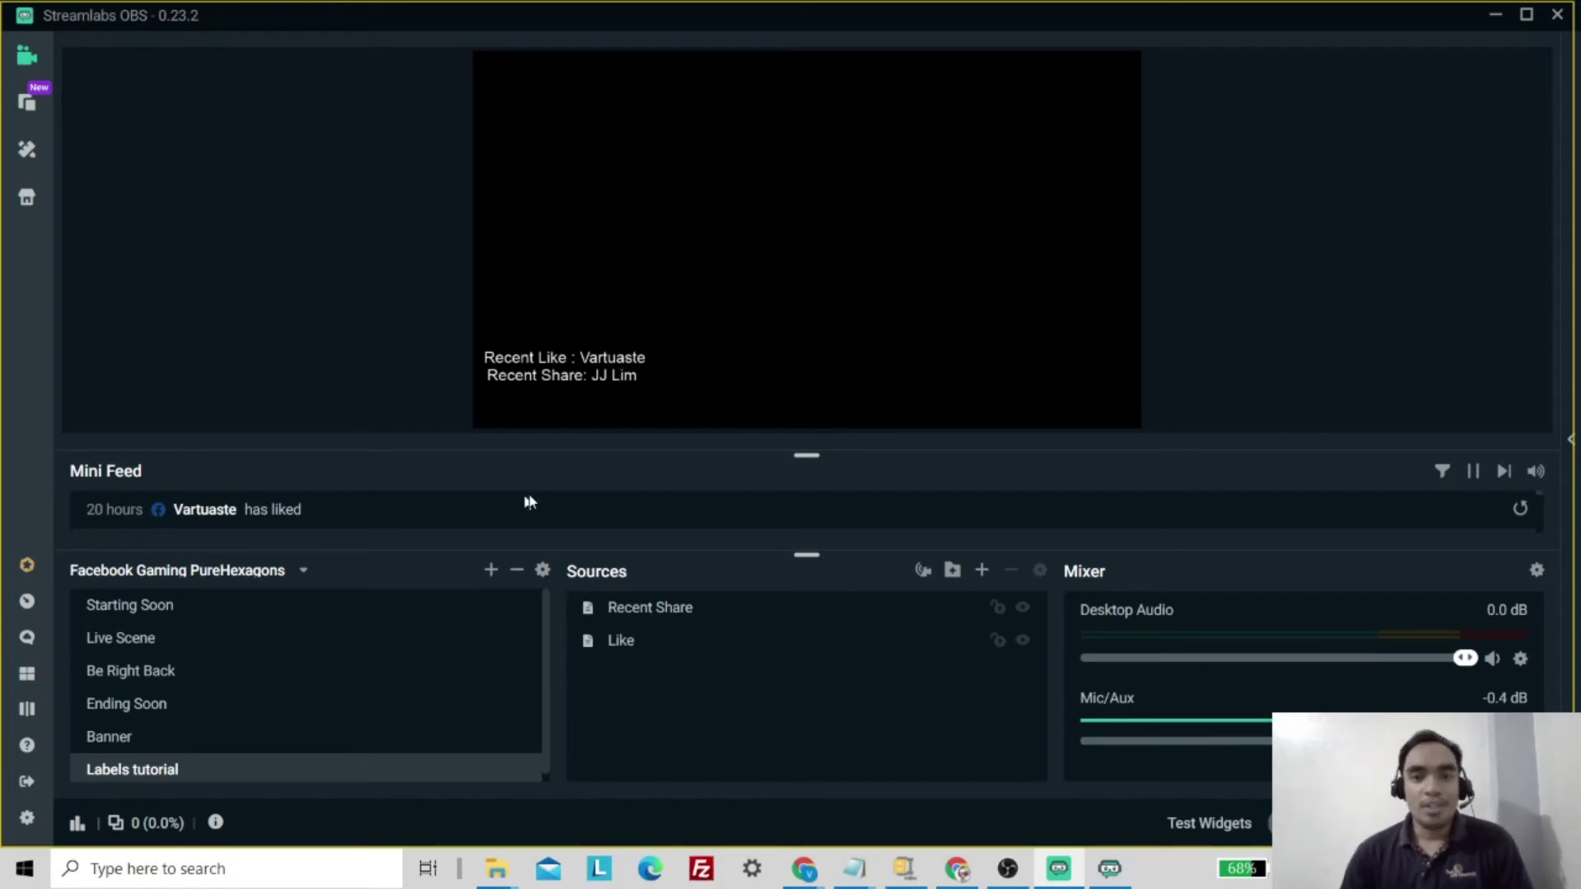
{"action": "left_click", "coordinate": [982, 572]}
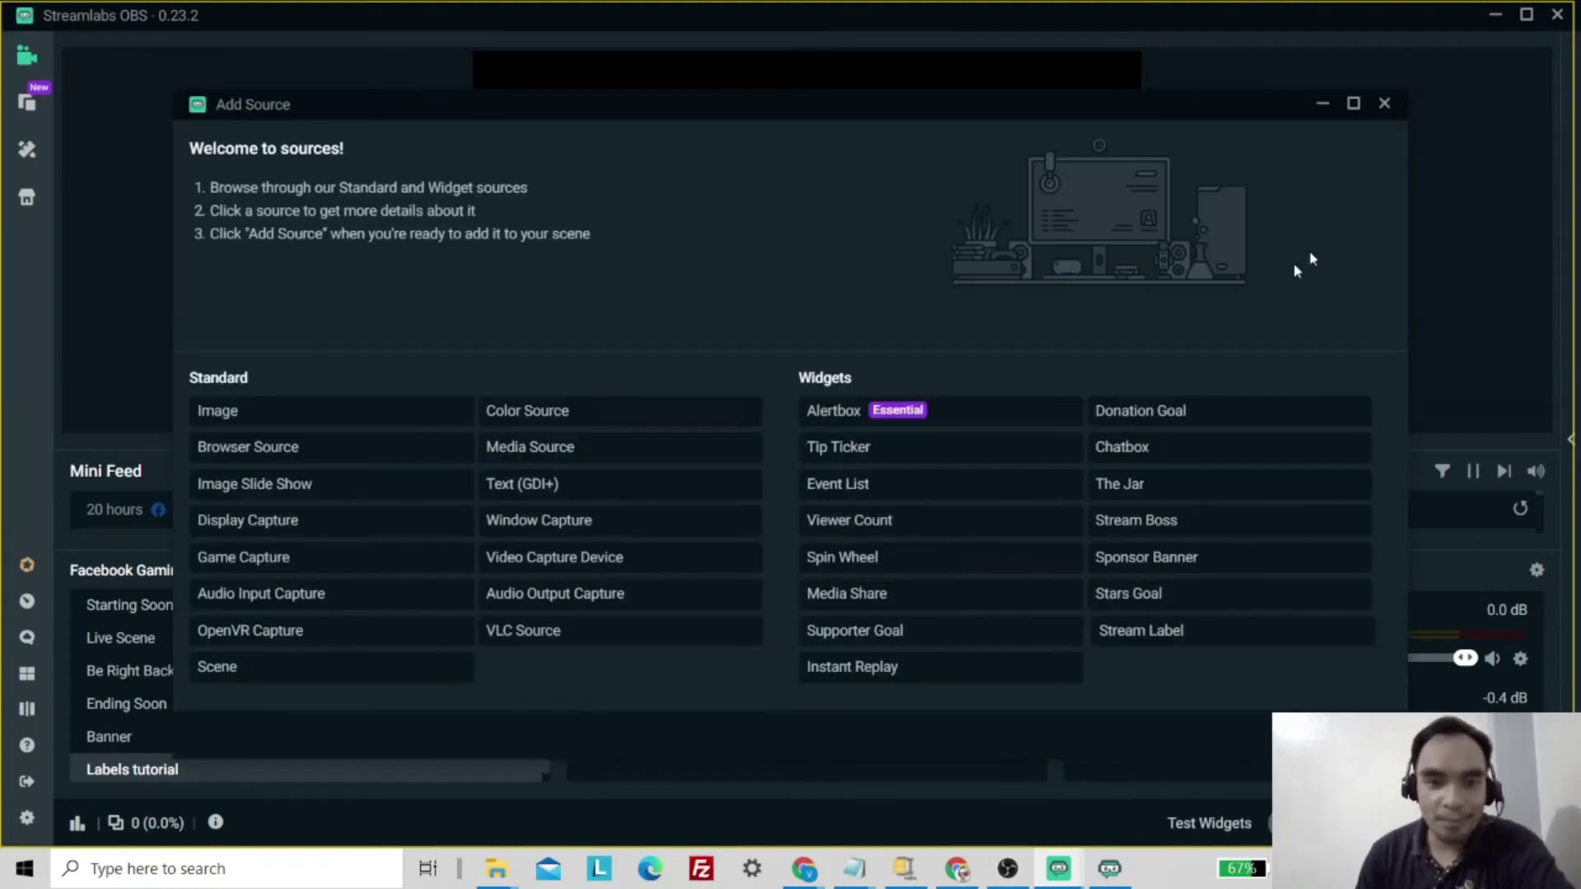
{"action": "left_click", "coordinate": [1383, 104]}
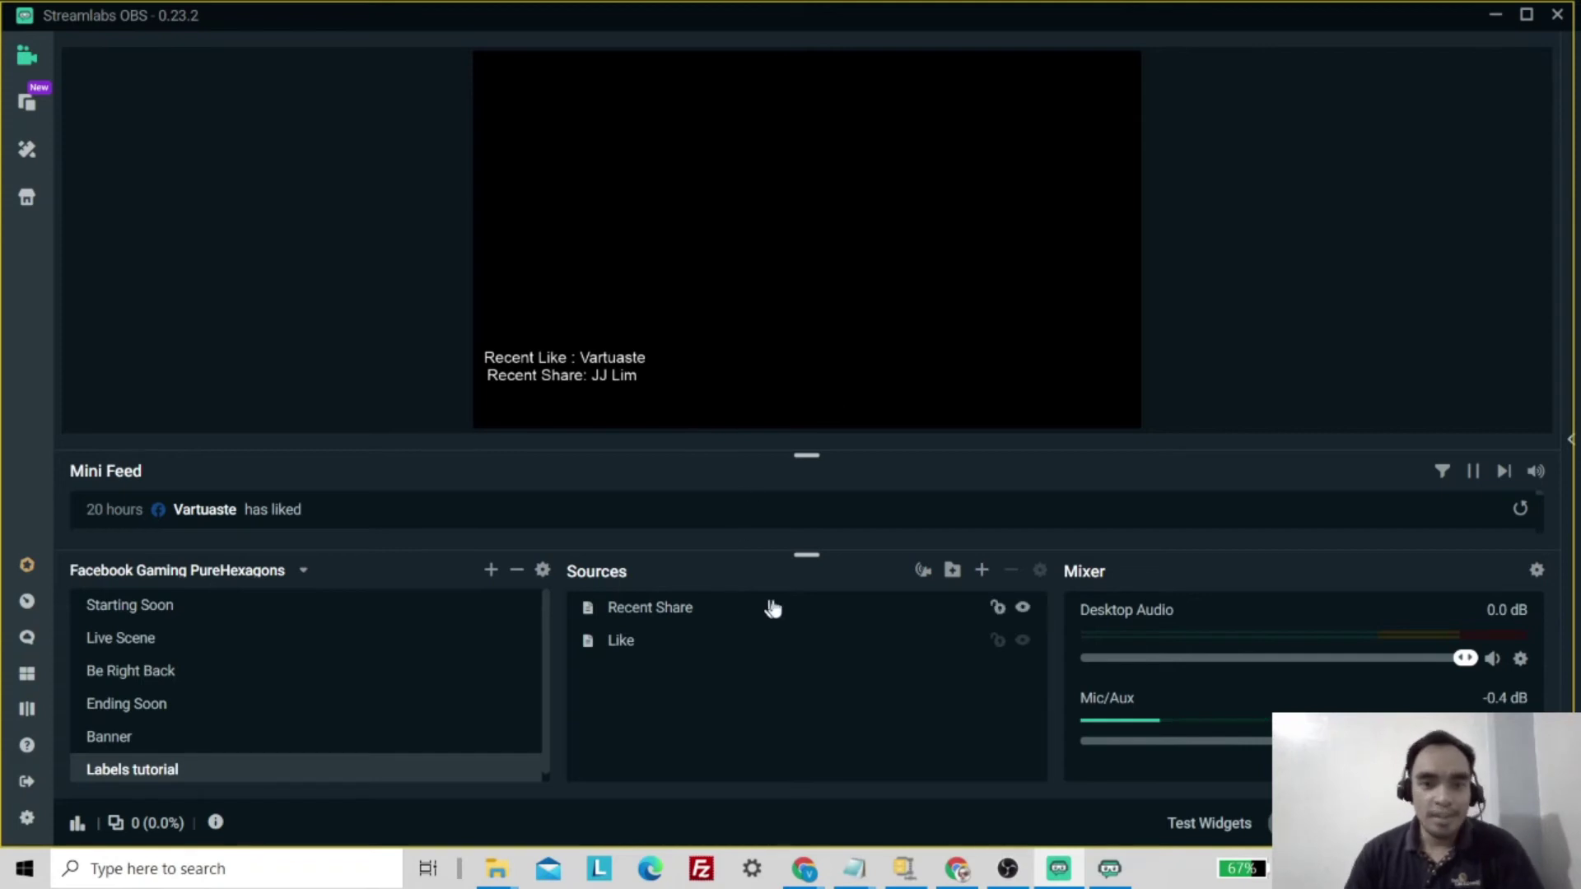
Step: Add a new Media Source named "Label overlay" to the Labels tutorial scene
{"action": "left_click", "coordinate": [981, 570]}
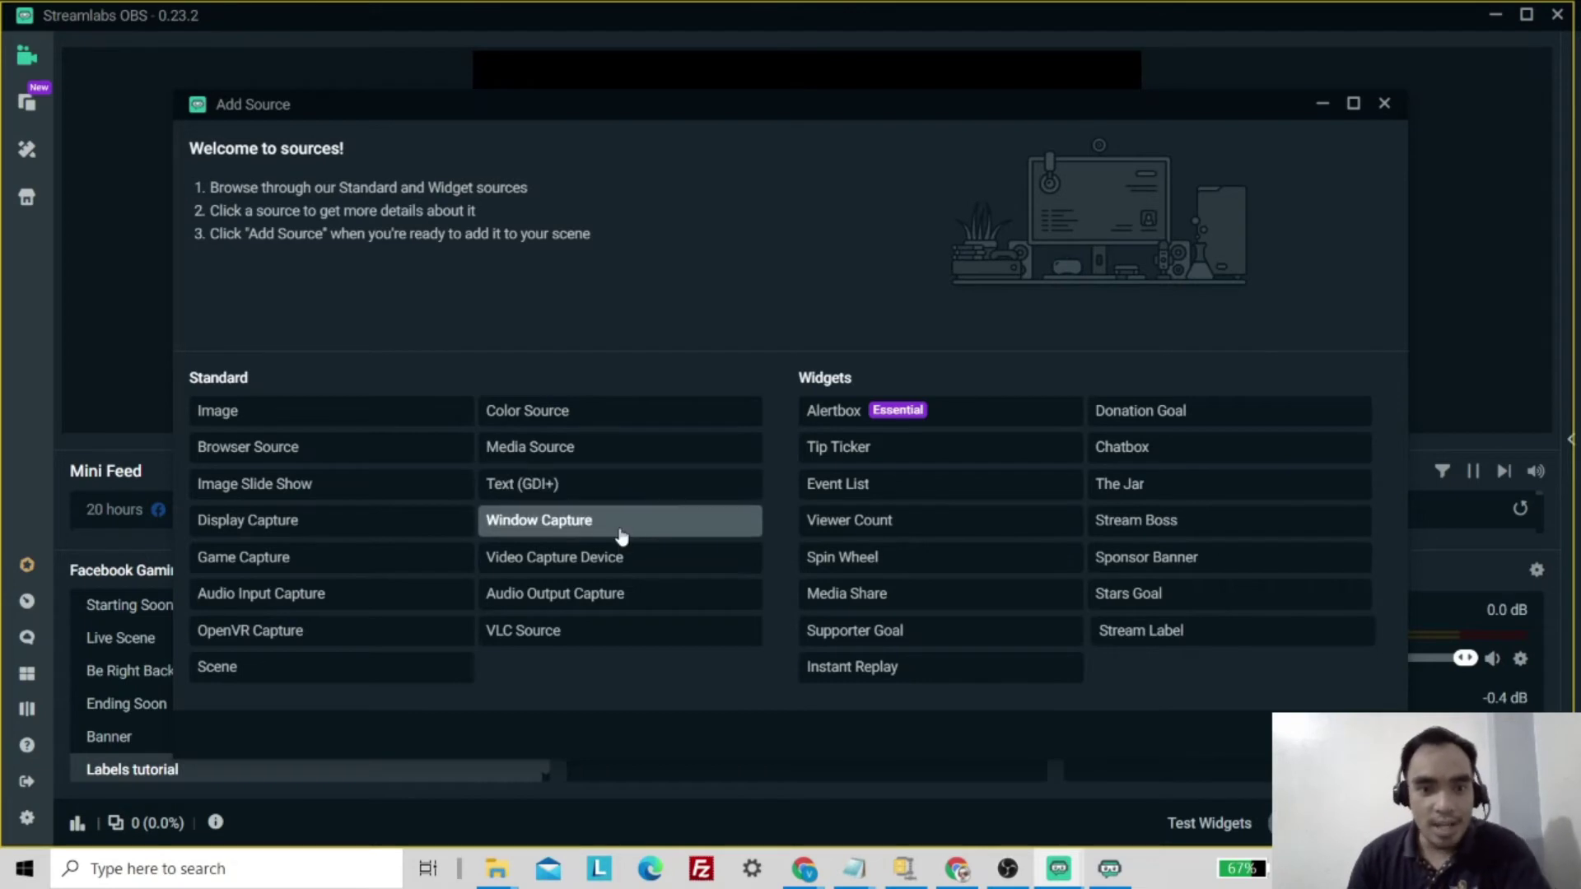
{"action": "left_click", "coordinate": [565, 455]}
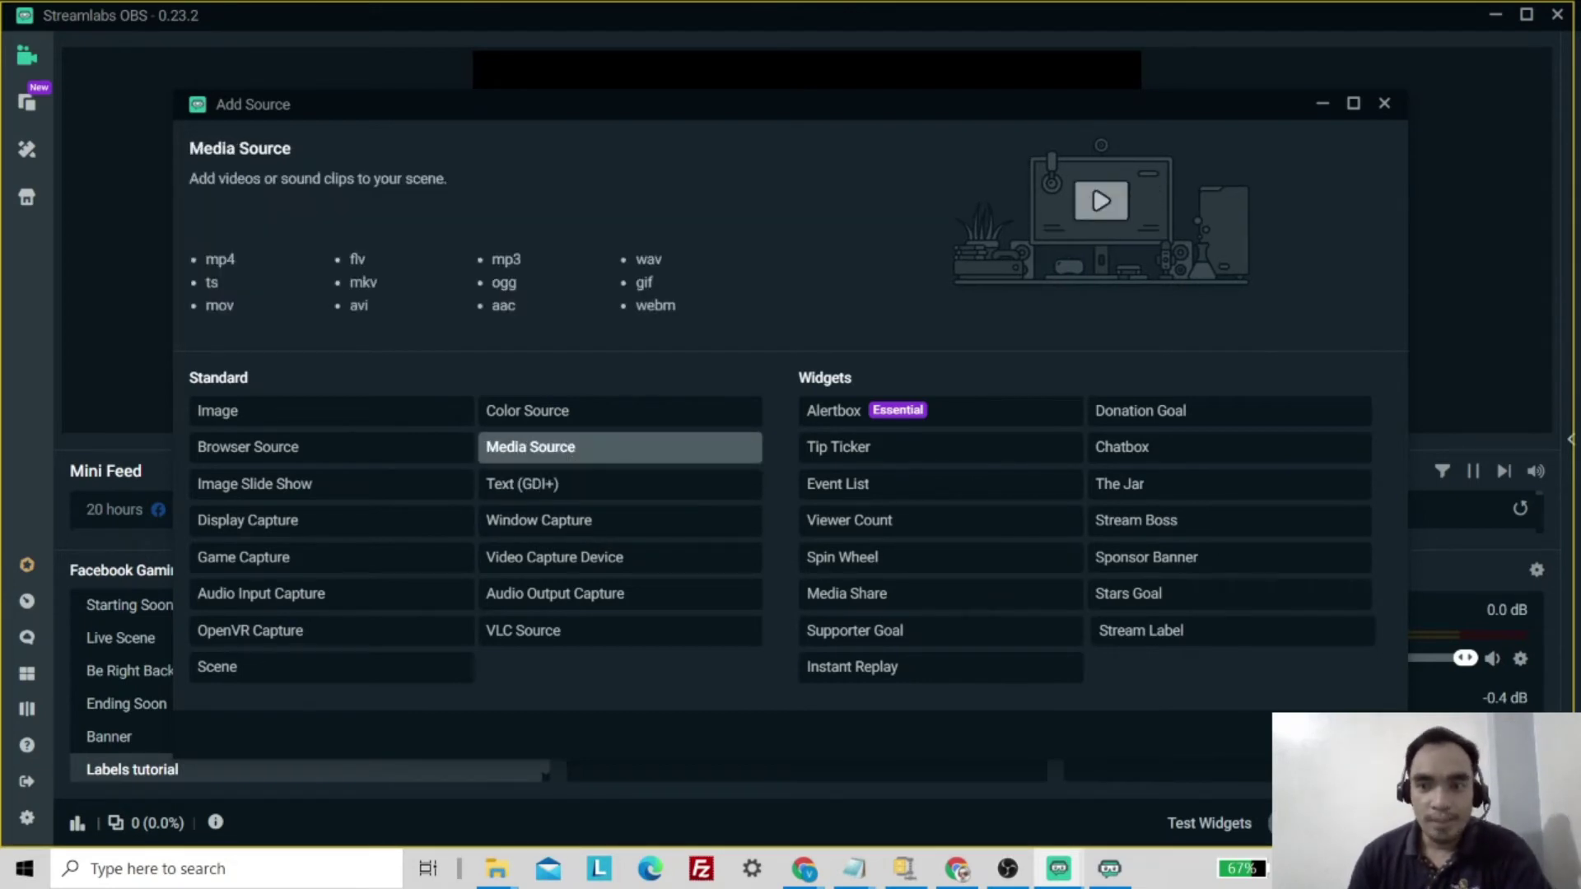
{"action": "left_click", "coordinate": [580, 464]}
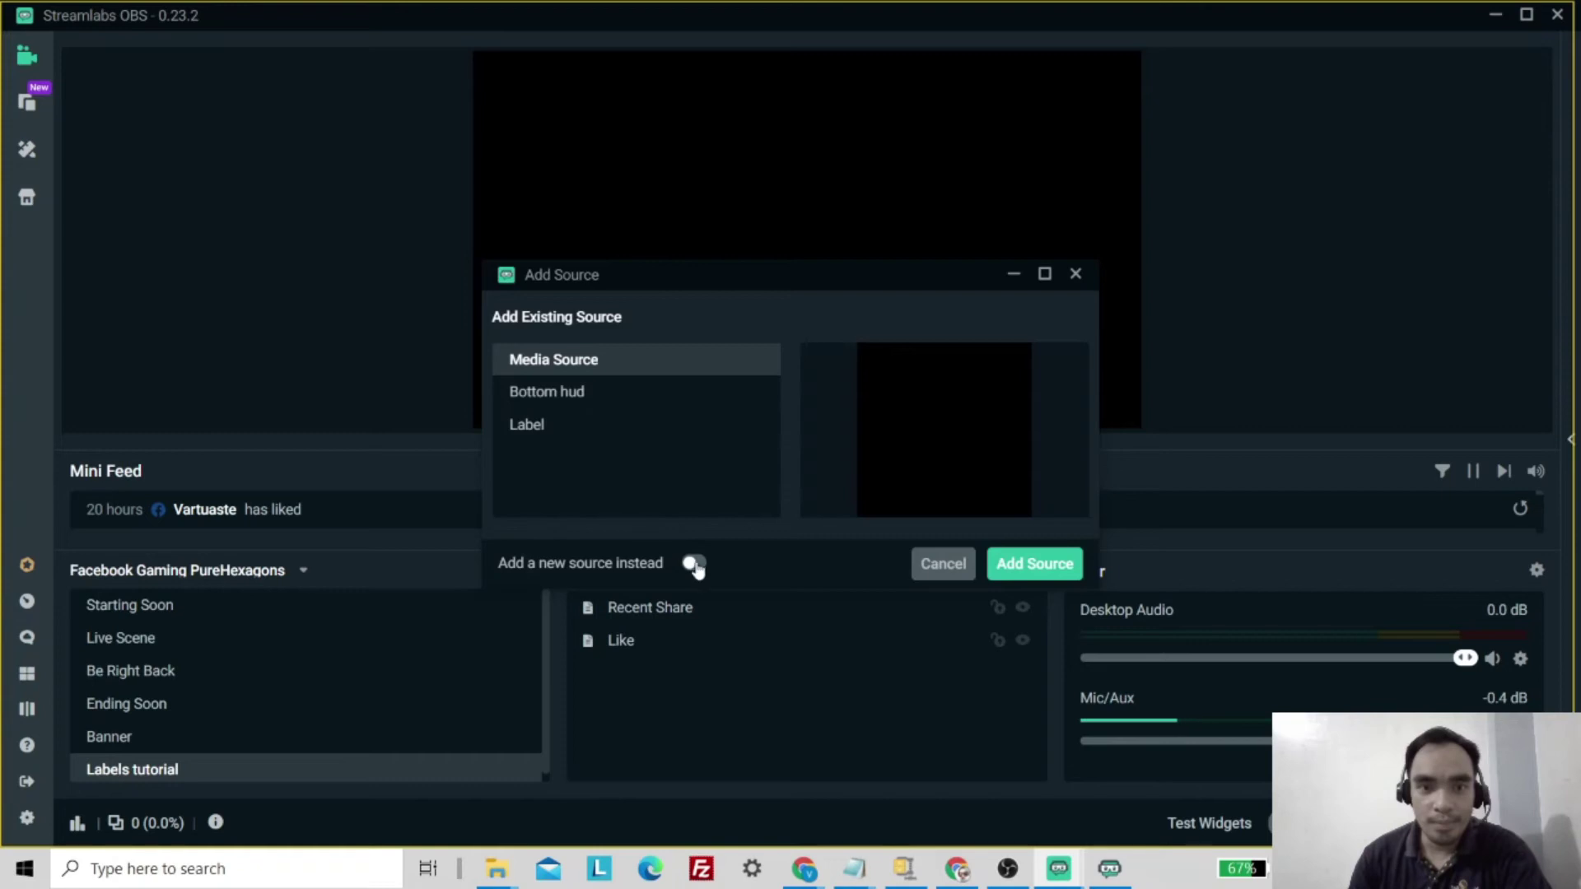
{"action": "left_click", "coordinate": [691, 565]}
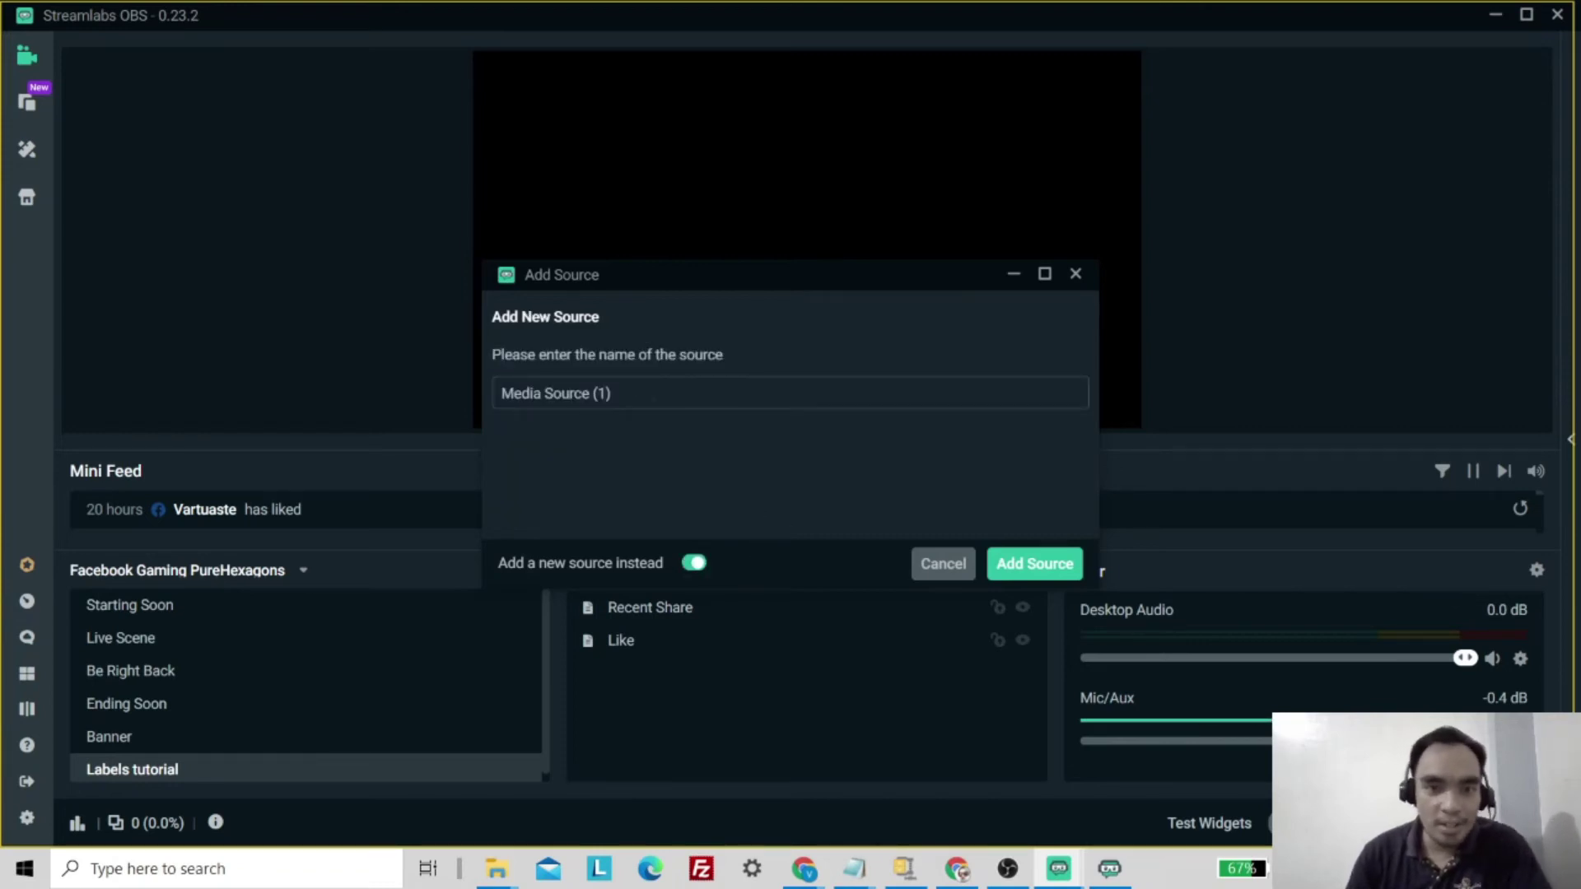
{"action": "left_click_drag", "start_coordinate": [613, 394], "coordinate": [476, 394]}
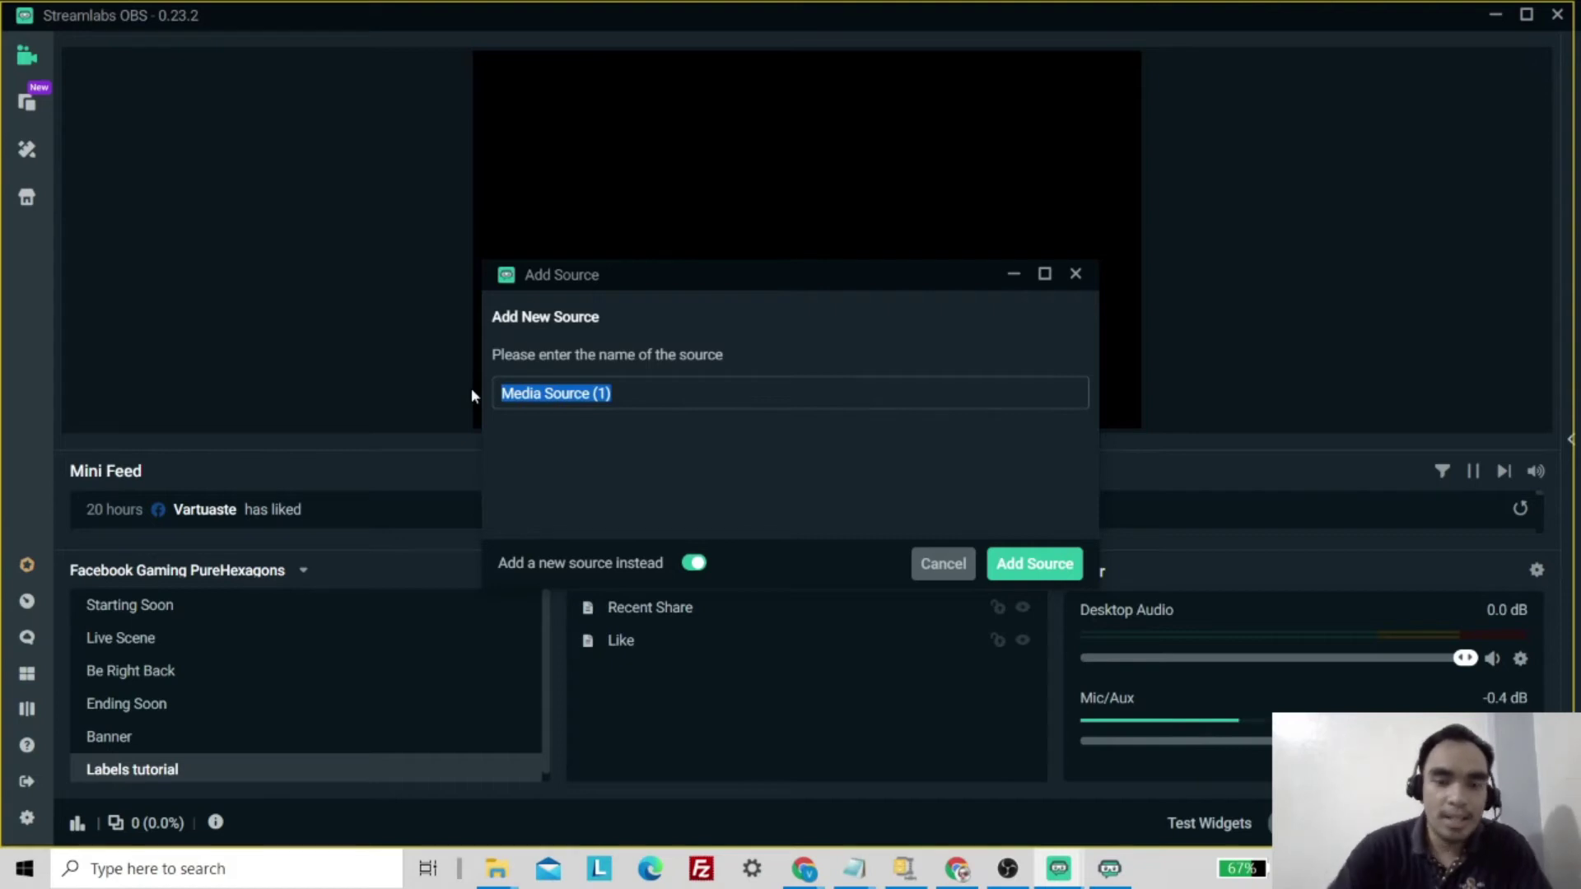
{"action": "type", "text": "Li"}
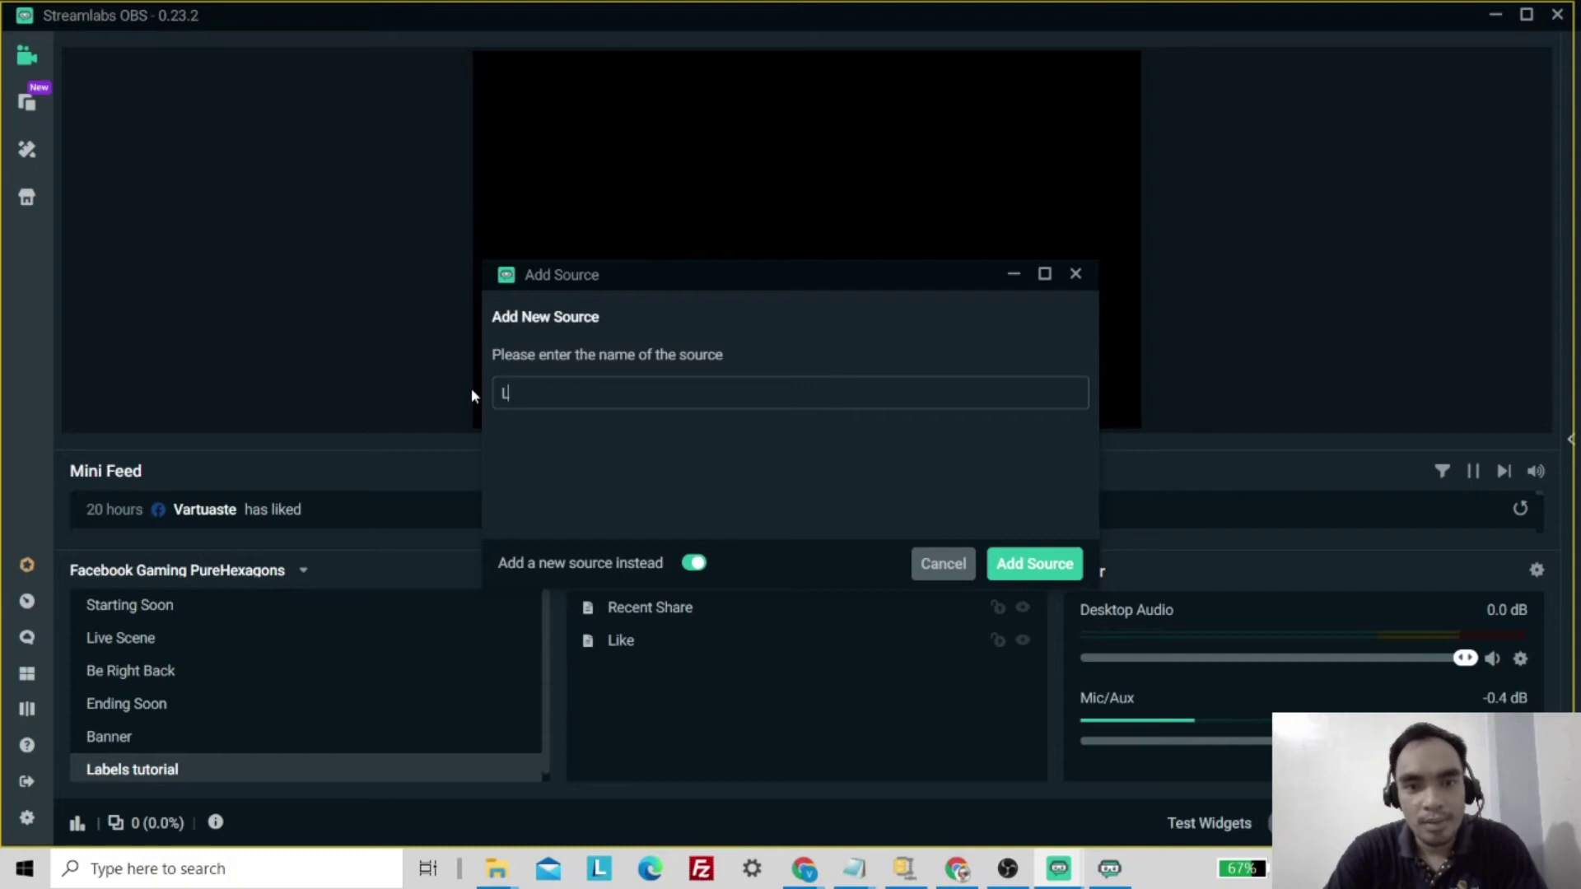
{"action": "type", "text": "abel overlay"}
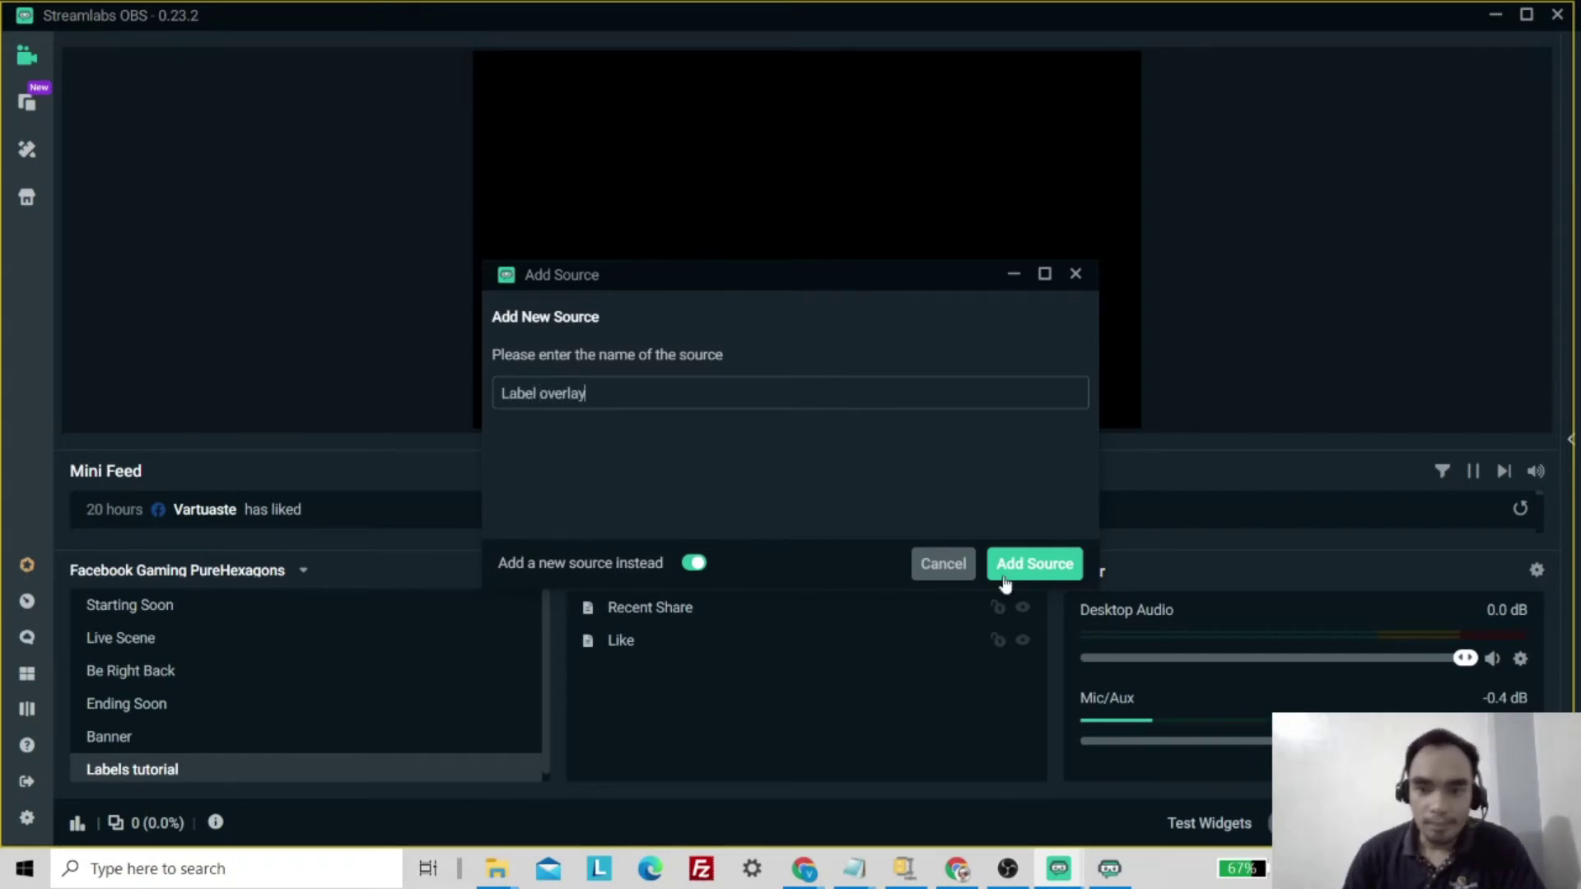
{"action": "left_click", "coordinate": [1028, 560]}
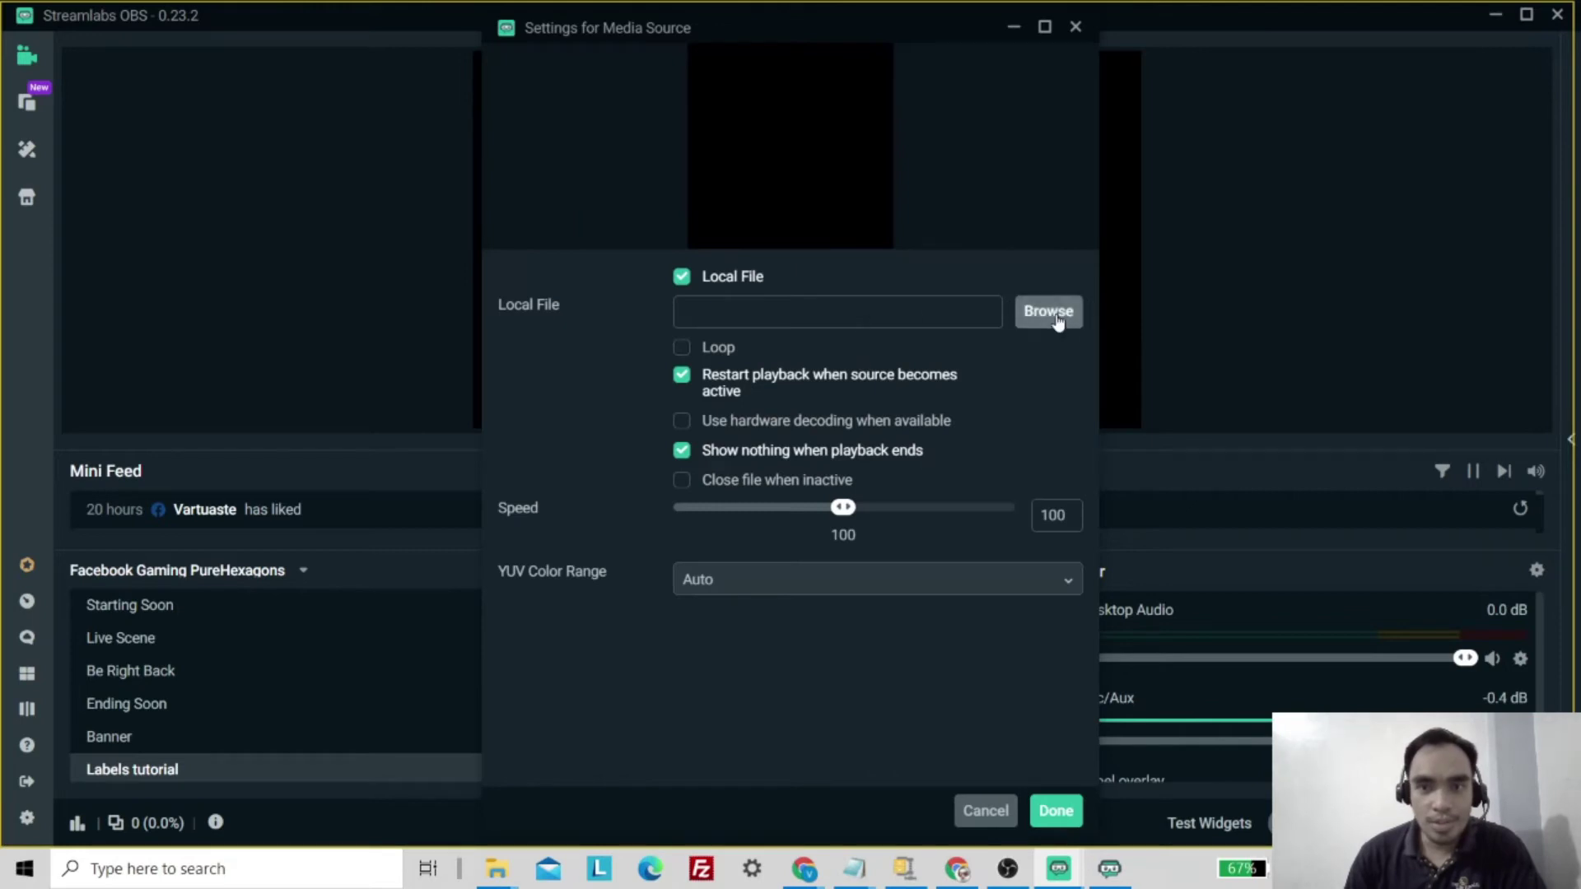
Step: Load the panel-2-animated video from the WebM folder into the Label overlay source, enable looping and accept the settings
{"action": "left_click", "coordinate": [1034, 320]}
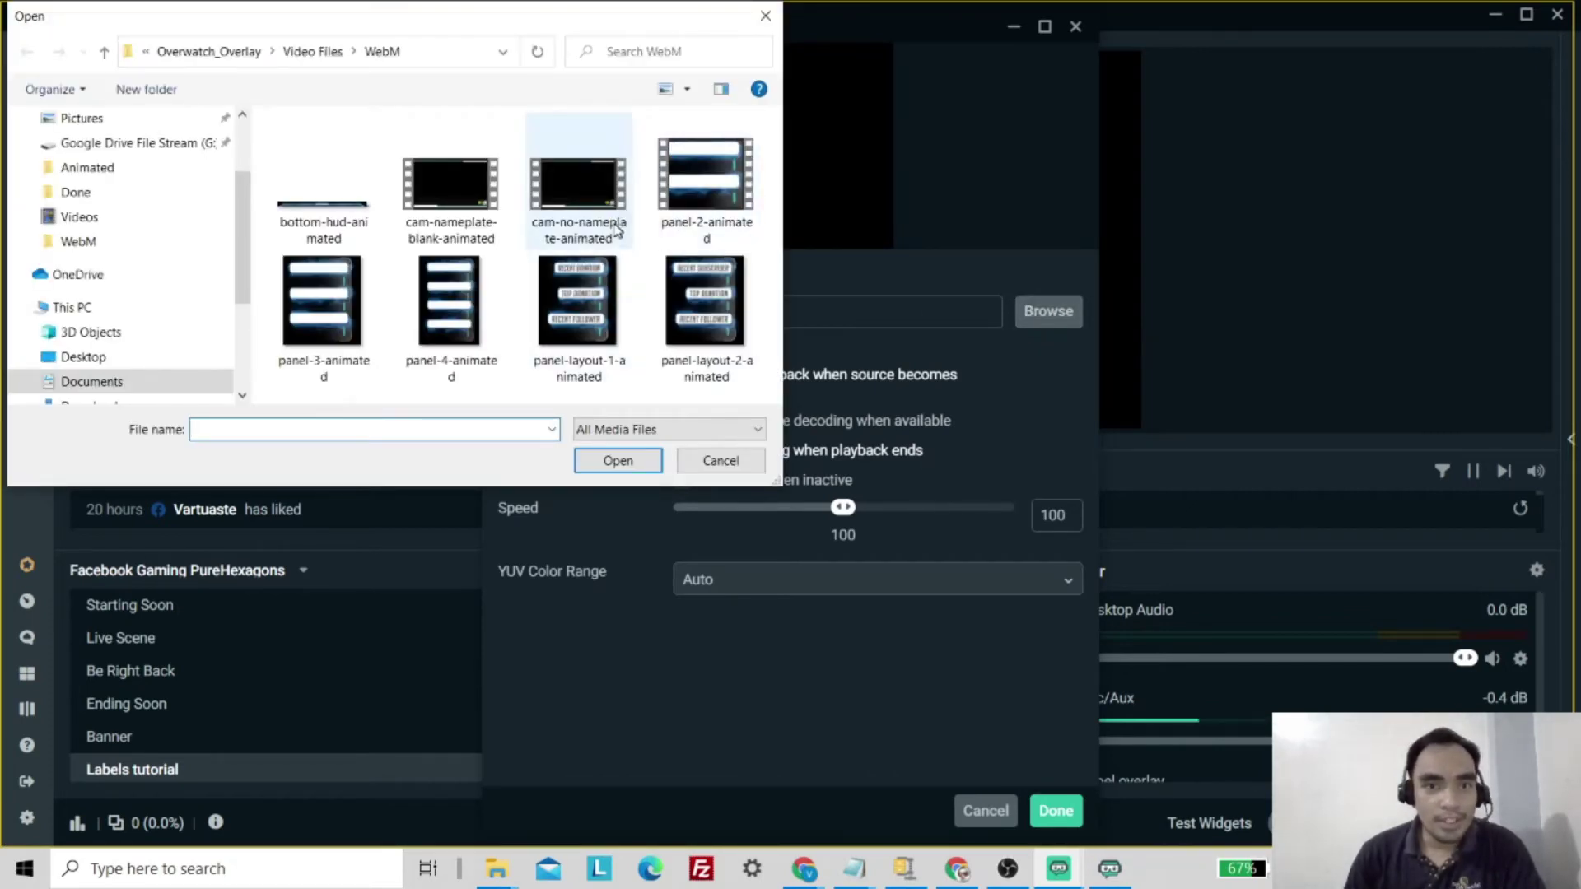
{"action": "double_click", "coordinate": [688, 186]}
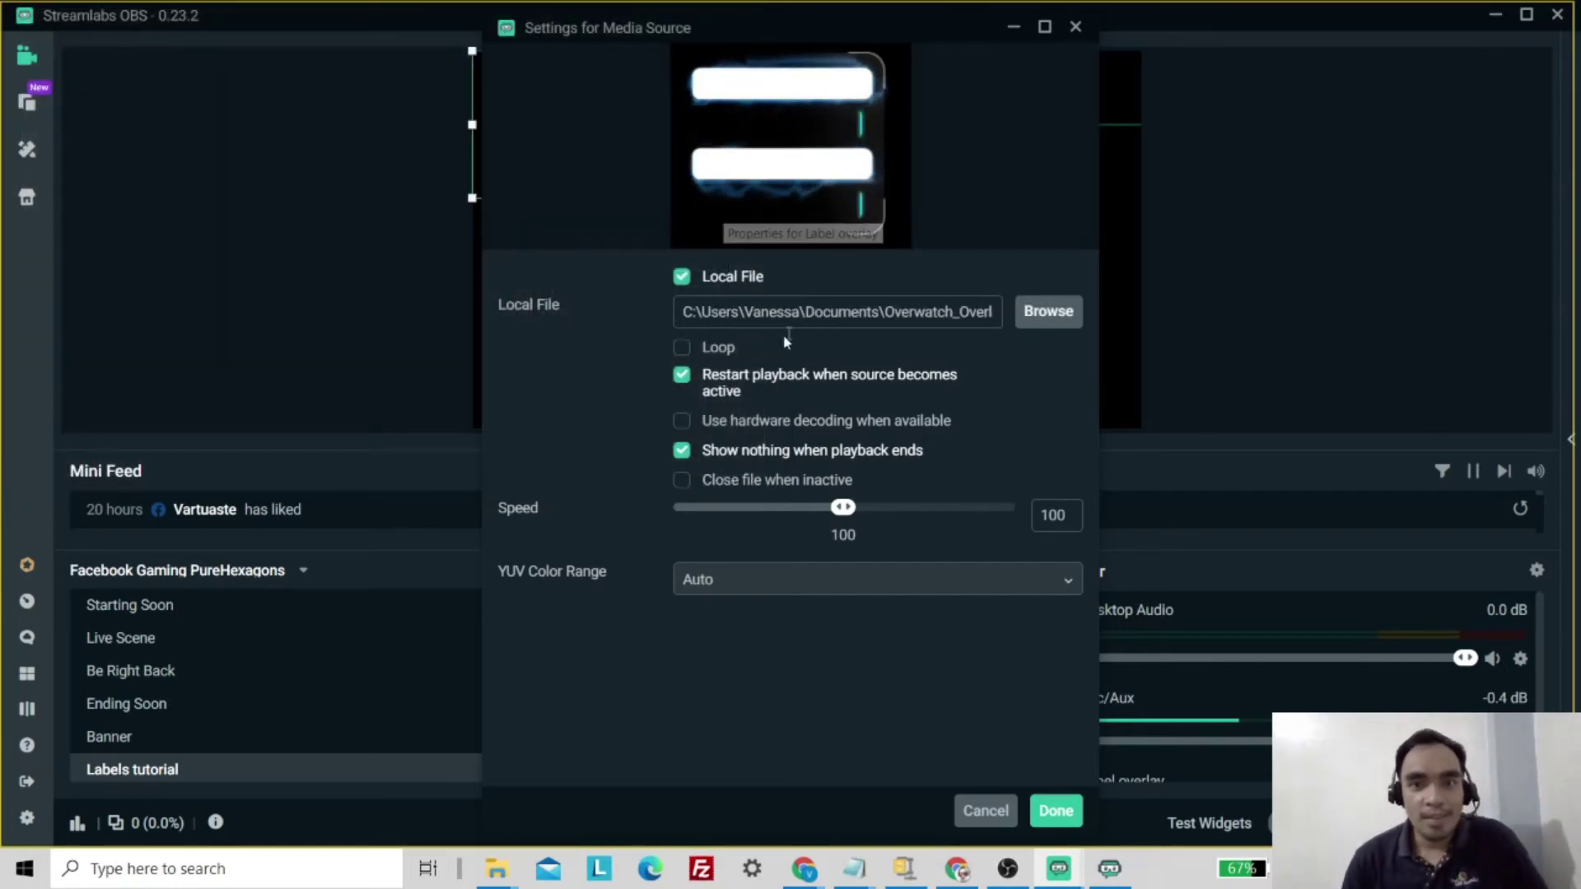
{"action": "left_click", "coordinate": [685, 352]}
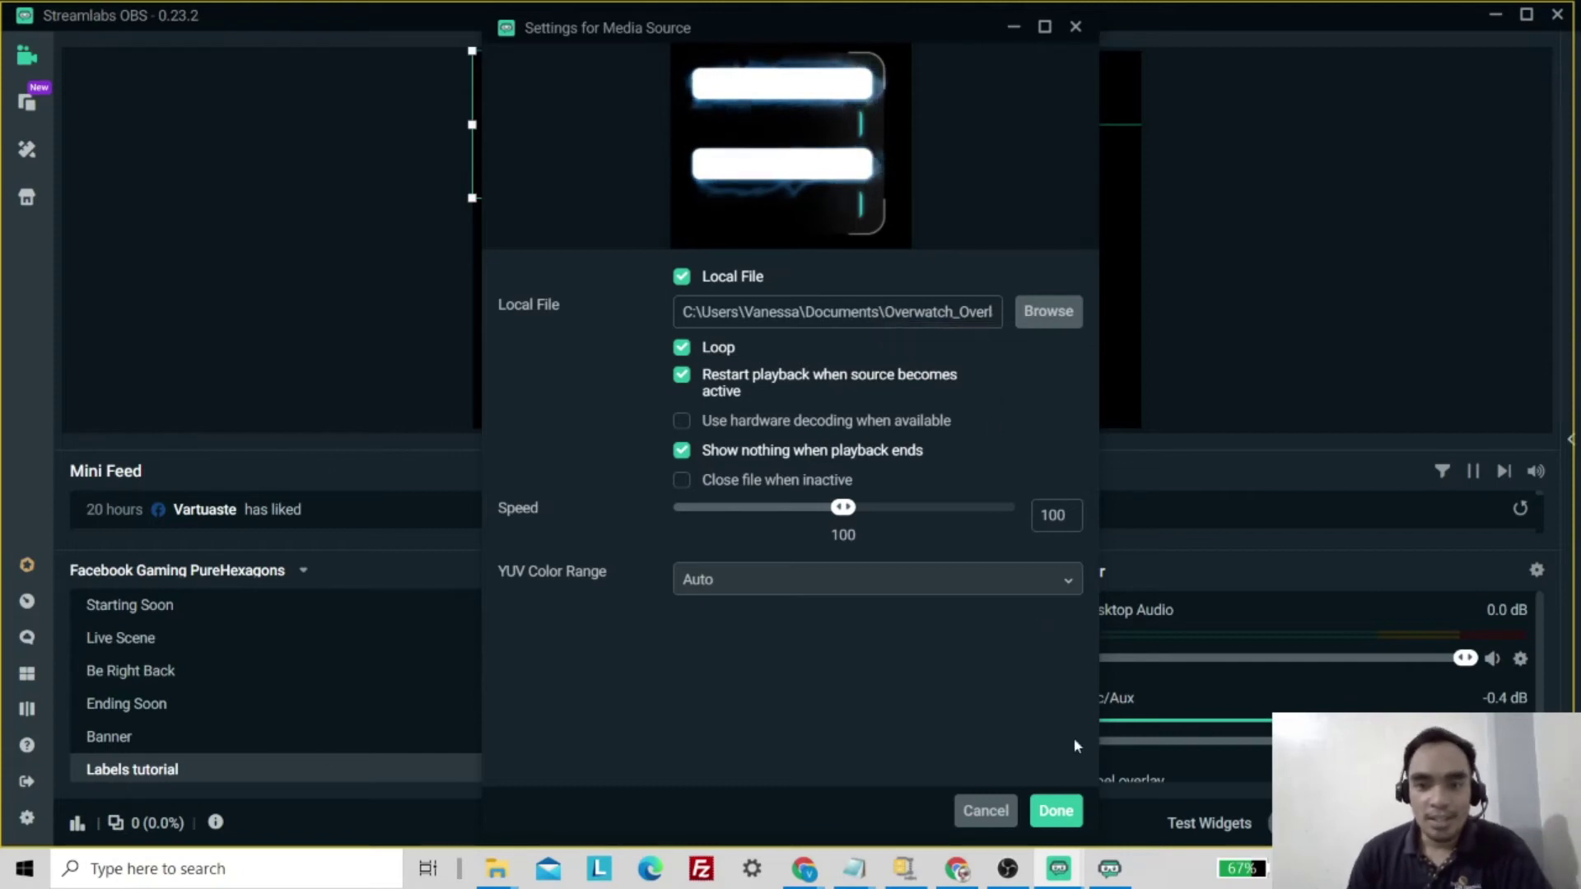
{"action": "mouse_move", "coordinate": [842, 509]}
{"action": "left_mouse_down"}
{"action": "mouse_move", "coordinate": [992, 511]}
{"action": "mouse_move", "coordinate": [832, 527]}
{"action": "mouse_move", "coordinate": [847, 532]}
{"action": "left_mouse_up"}
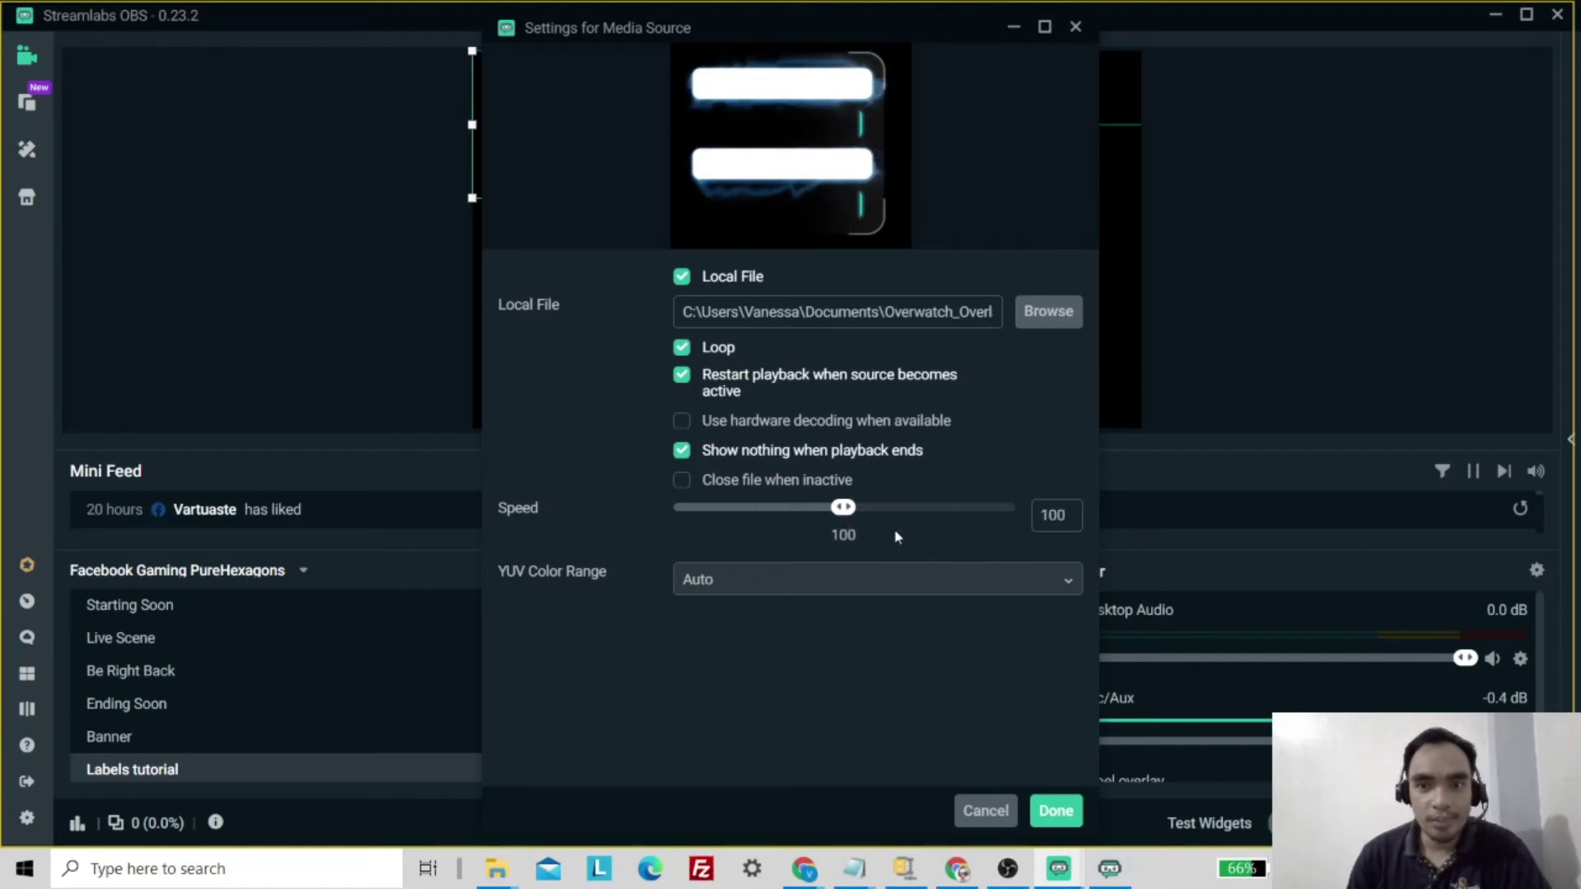
{"action": "left_click", "coordinate": [1059, 810]}
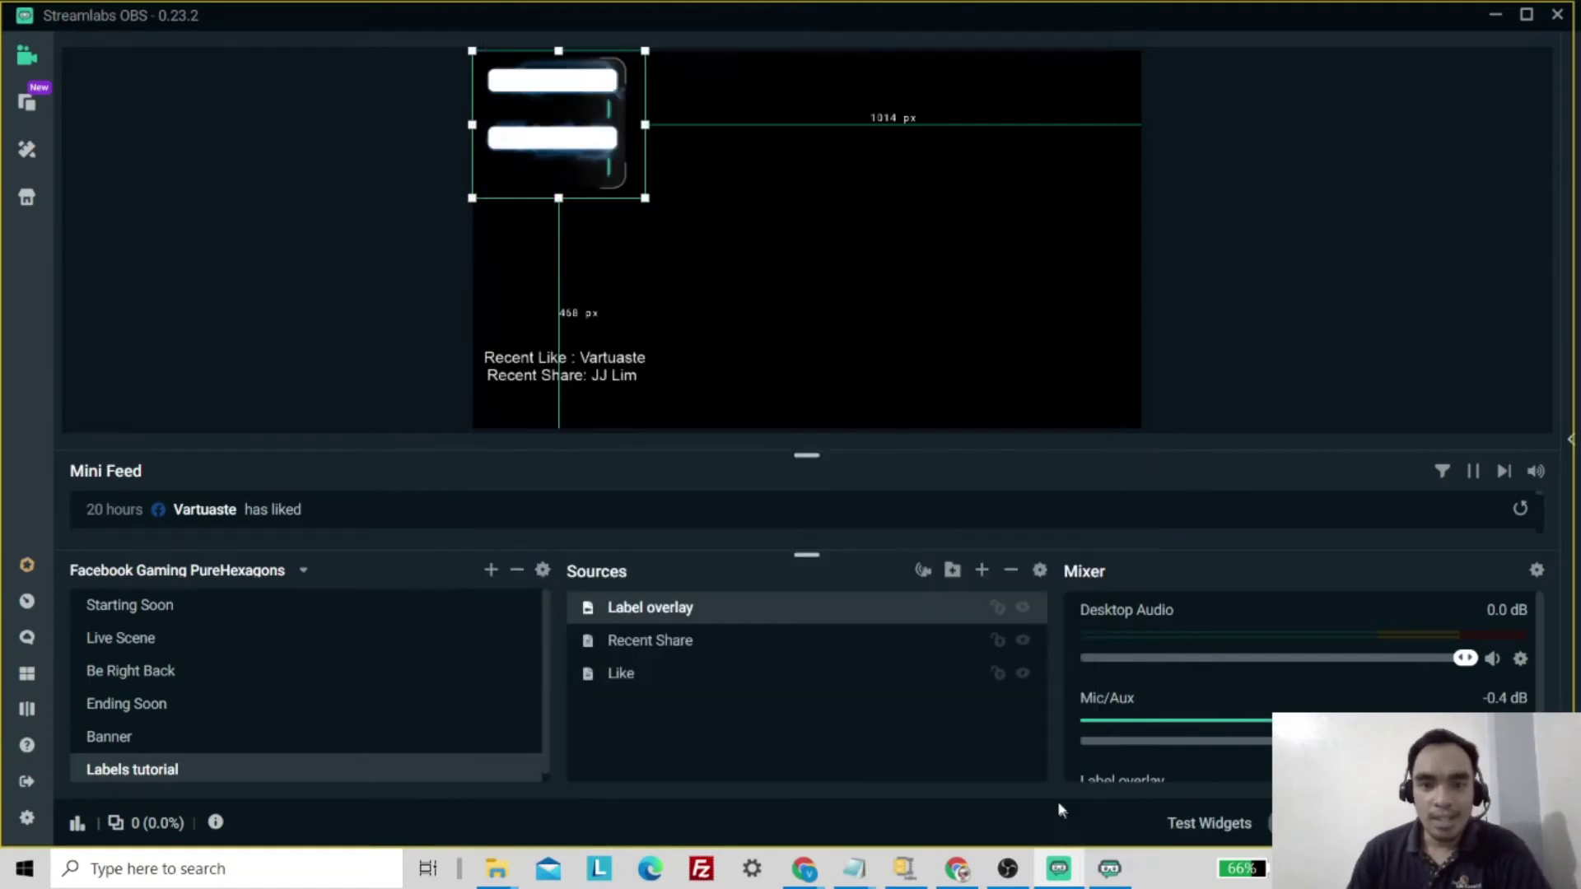
Step: Move the Label overlay over the labels at the canvas's bottom edge and place the Recent Share label on its upper white bar
{"action": "left_click_drag", "start_coordinate": [566, 114], "coordinate": [583, 347]}
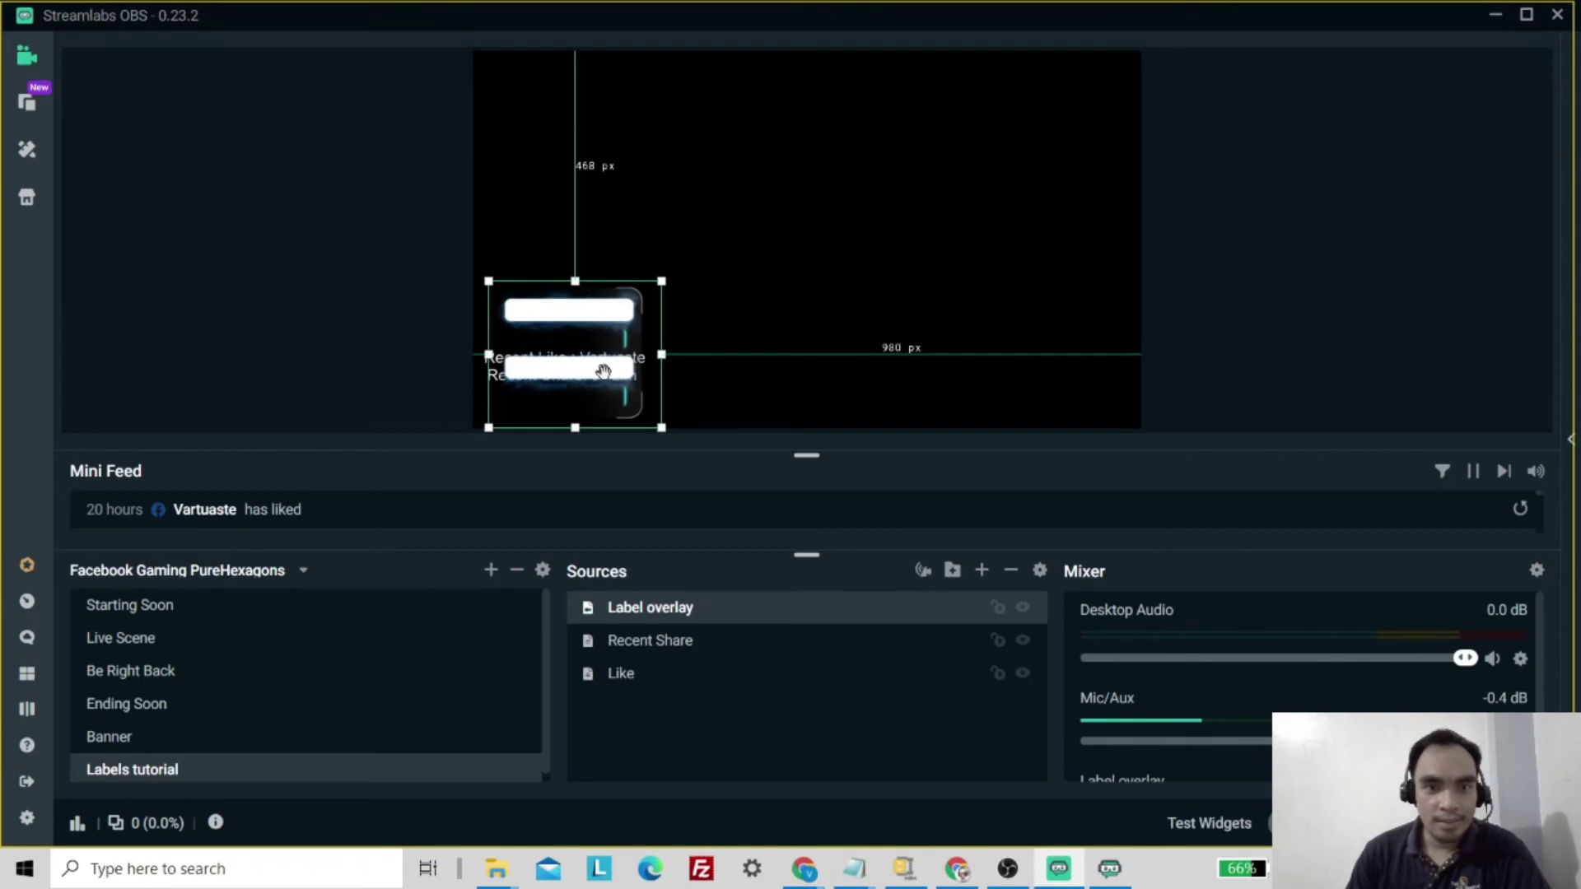
{"action": "left_click", "coordinate": [646, 641]}
{"action": "left_click_drag", "start_coordinate": [583, 383], "coordinate": [601, 319]}
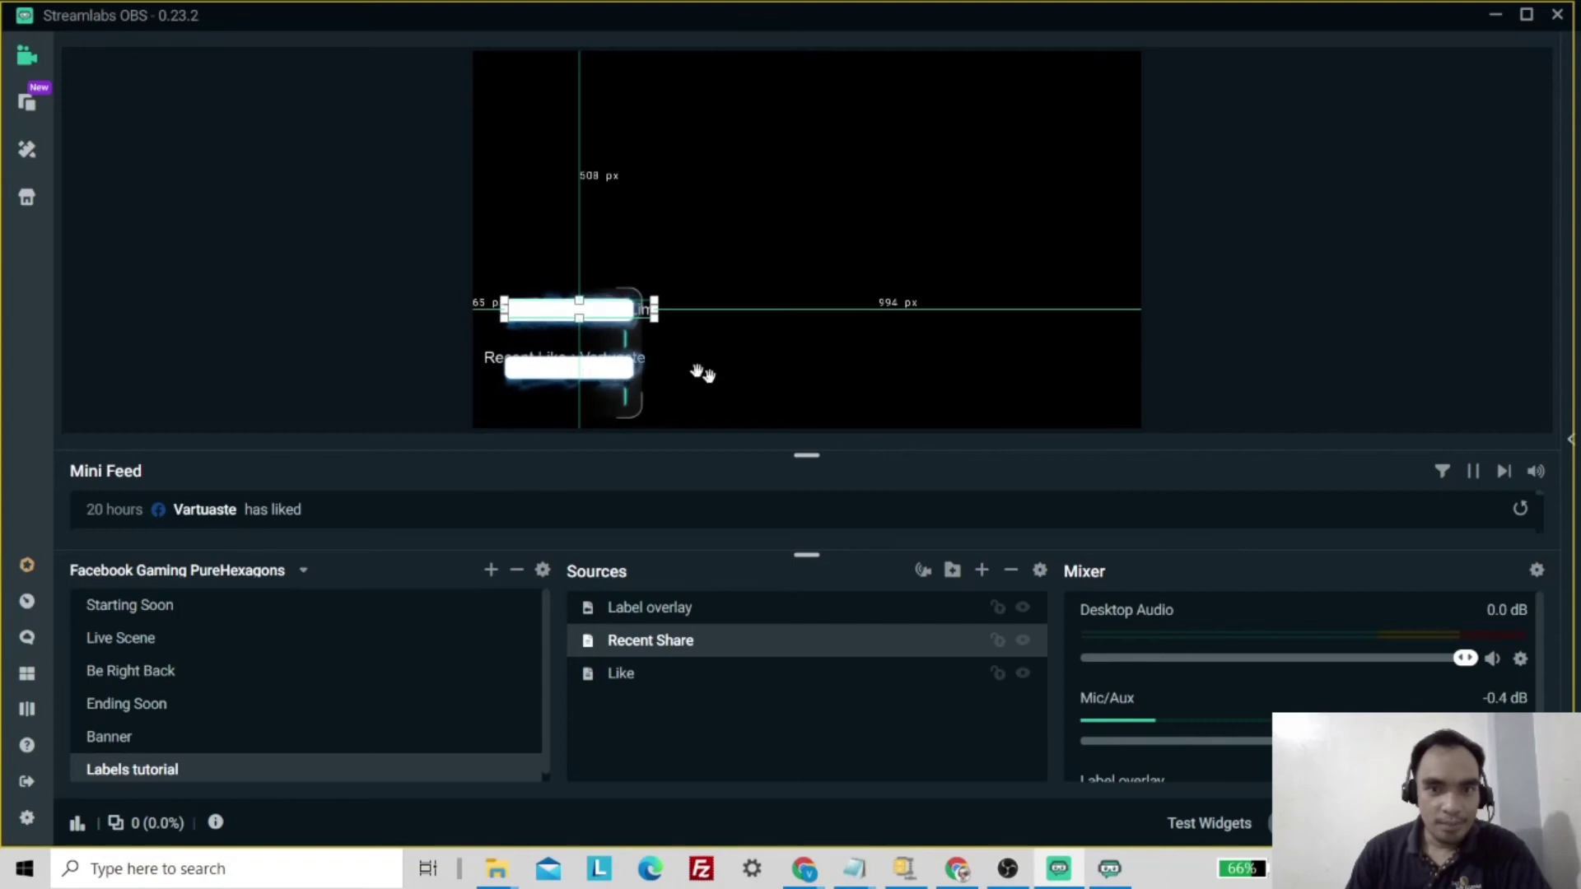
Step: Change the Recent Share label's text color to red and accept the settings
{"action": "double_click", "coordinate": [656, 642]}
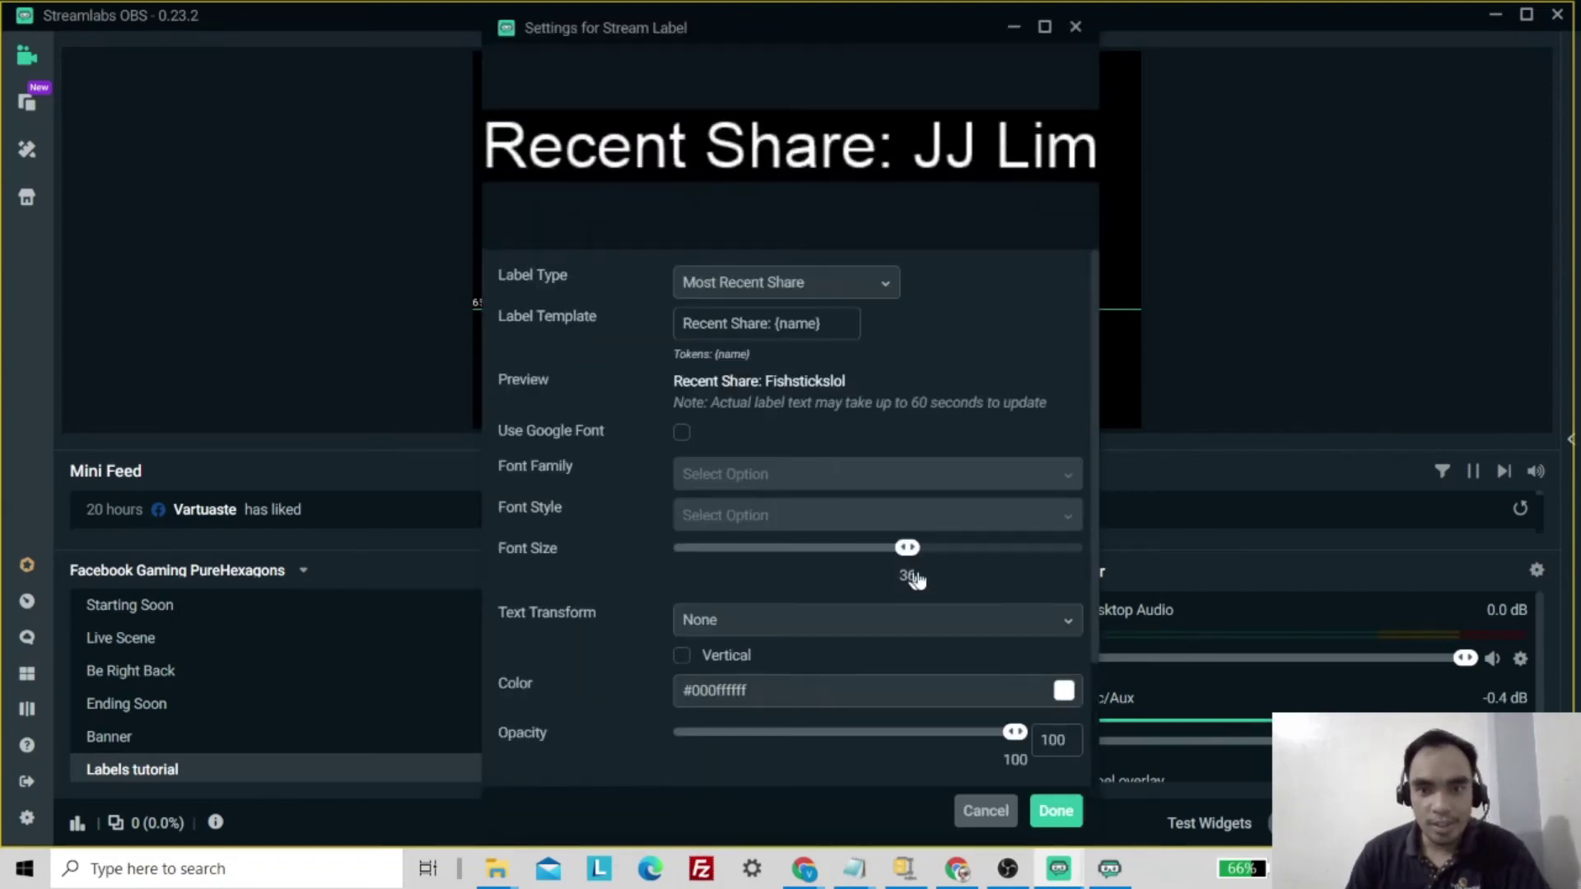
{"action": "left_click", "coordinate": [1064, 691]}
{"action": "left_click", "coordinate": [961, 737]}
{"action": "left_click", "coordinate": [1056, 811]}
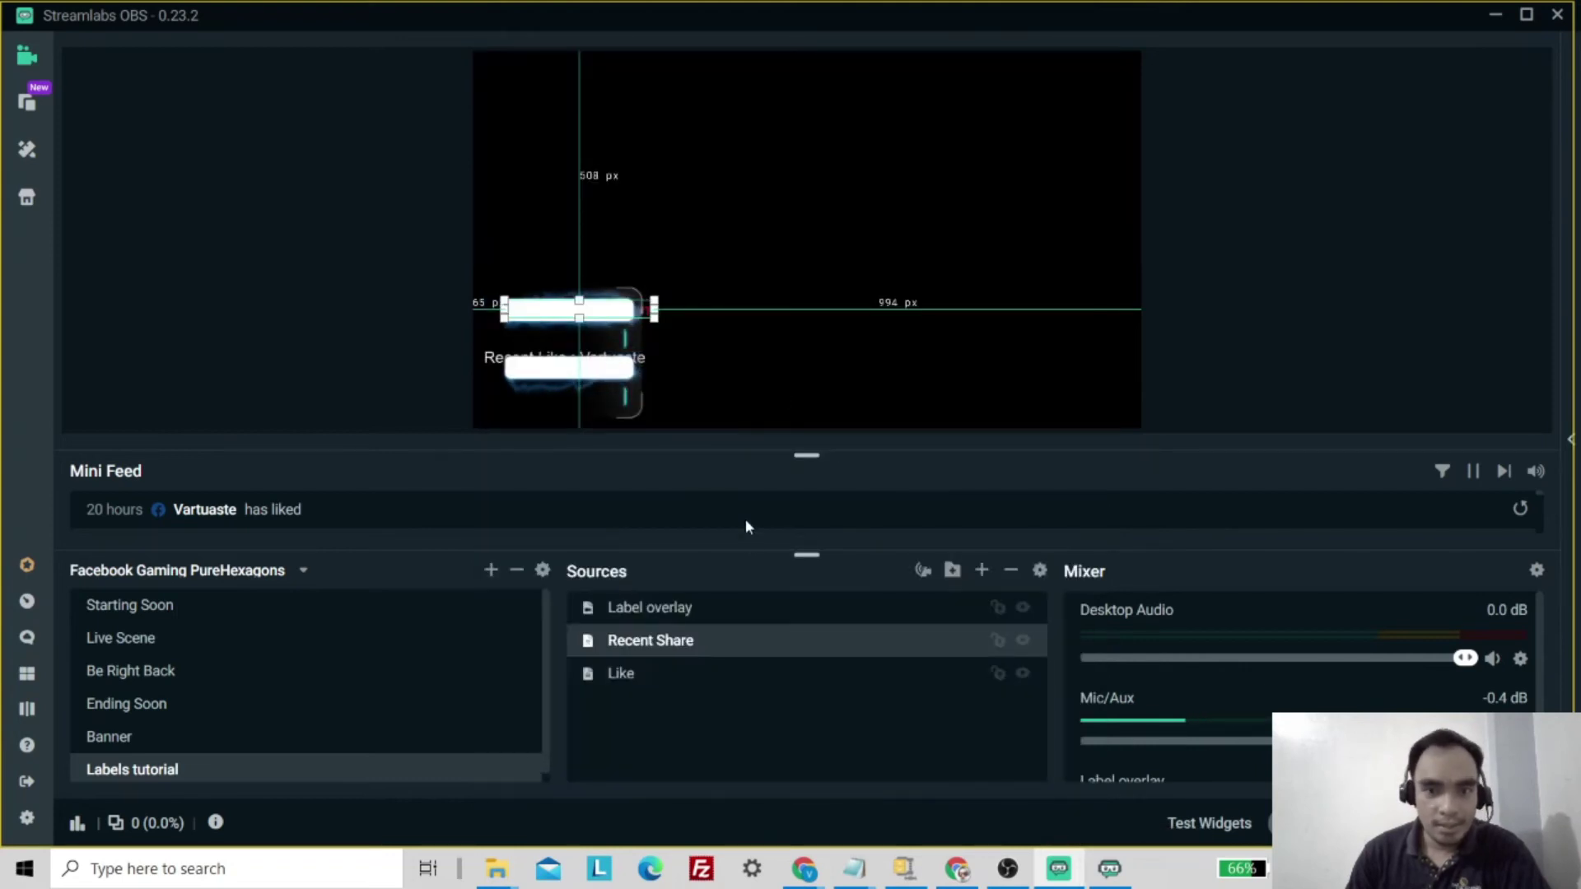
Step: Move Recent Share above Label overlay in the source order and narrow the label to fit within the upper white bar
{"action": "left_click_drag", "start_coordinate": [670, 641], "coordinate": [671, 607]}
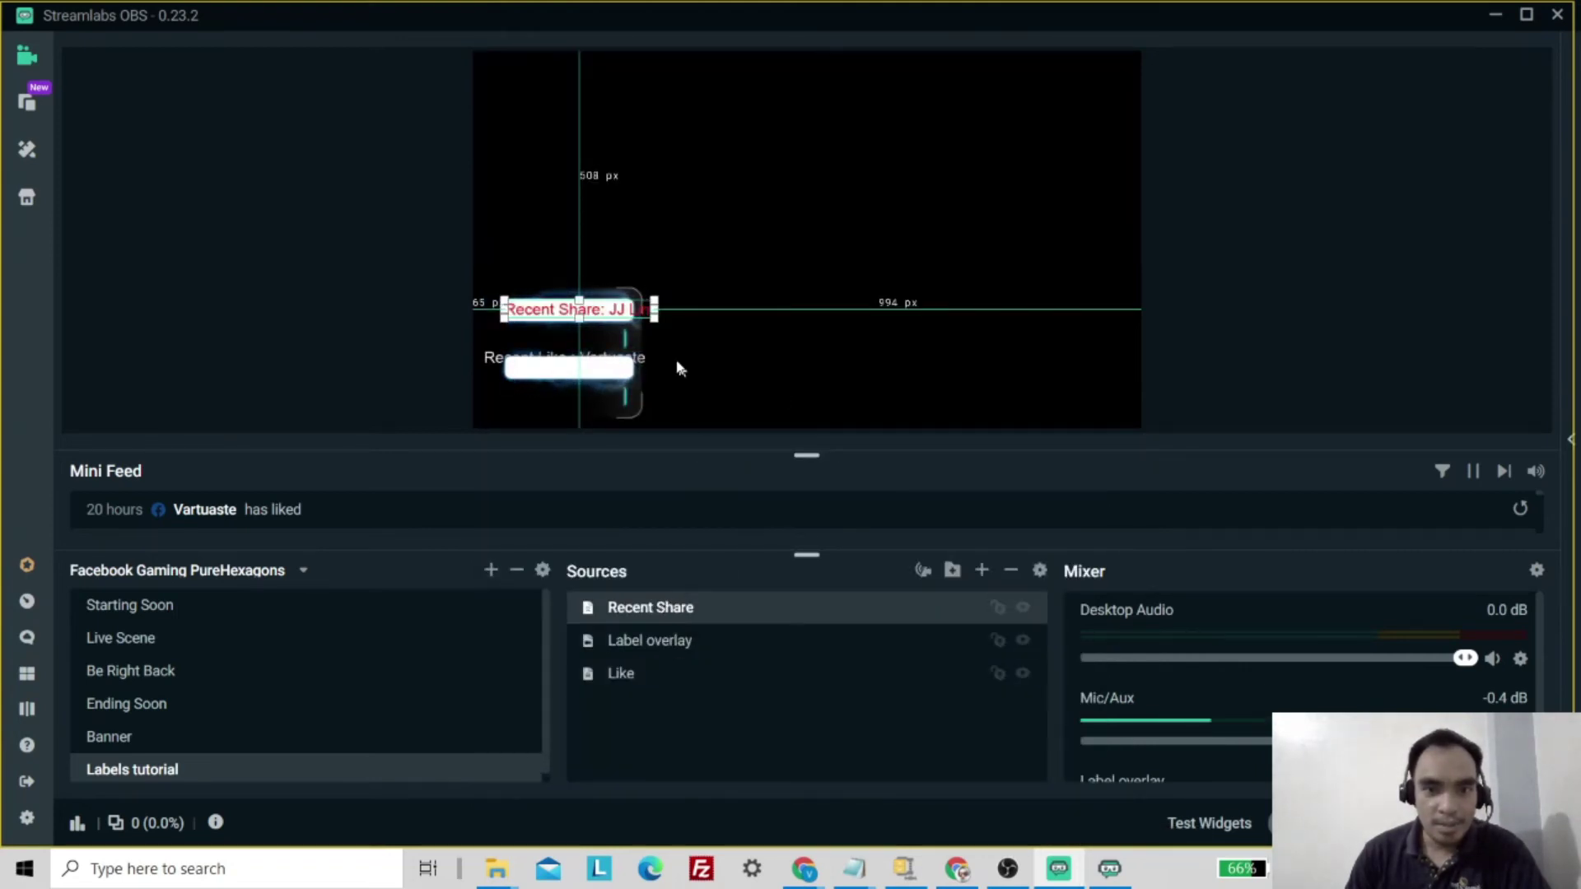
{"action": "mouse_move", "coordinate": [659, 311]}
{"action": "left_mouse_down"}
{"action": "mouse_move", "coordinate": [681, 310]}
{"action": "mouse_move", "coordinate": [635, 310]}
{"action": "left_mouse_up"}
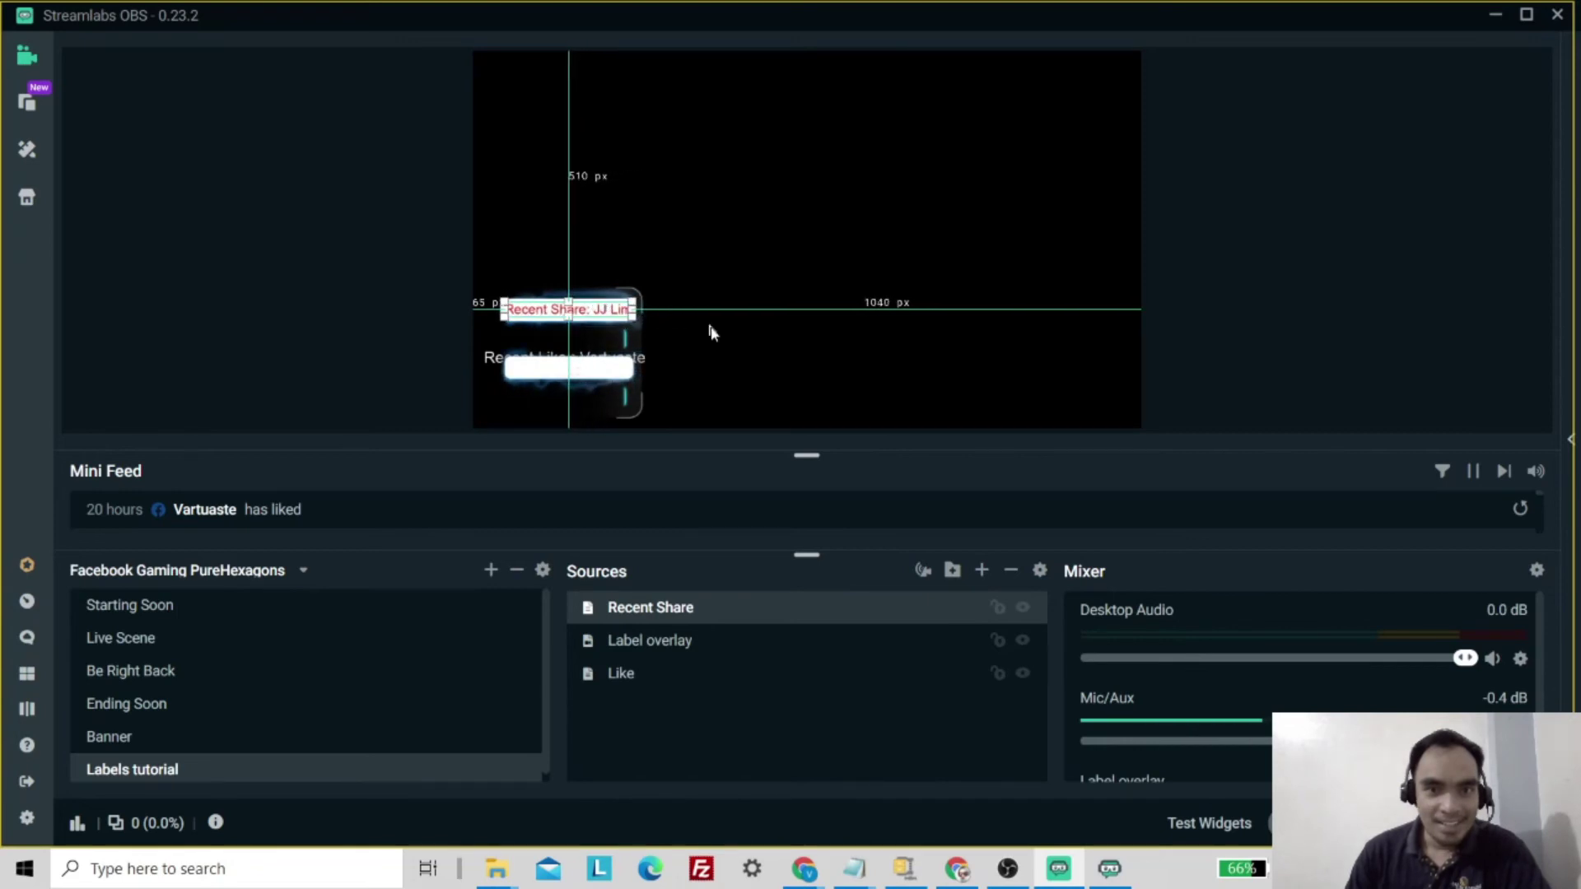
Step: Change the Like label's text color to red and accept the settings
{"action": "left_click", "coordinate": [621, 677]}
{"action": "double_click", "coordinate": [659, 684]}
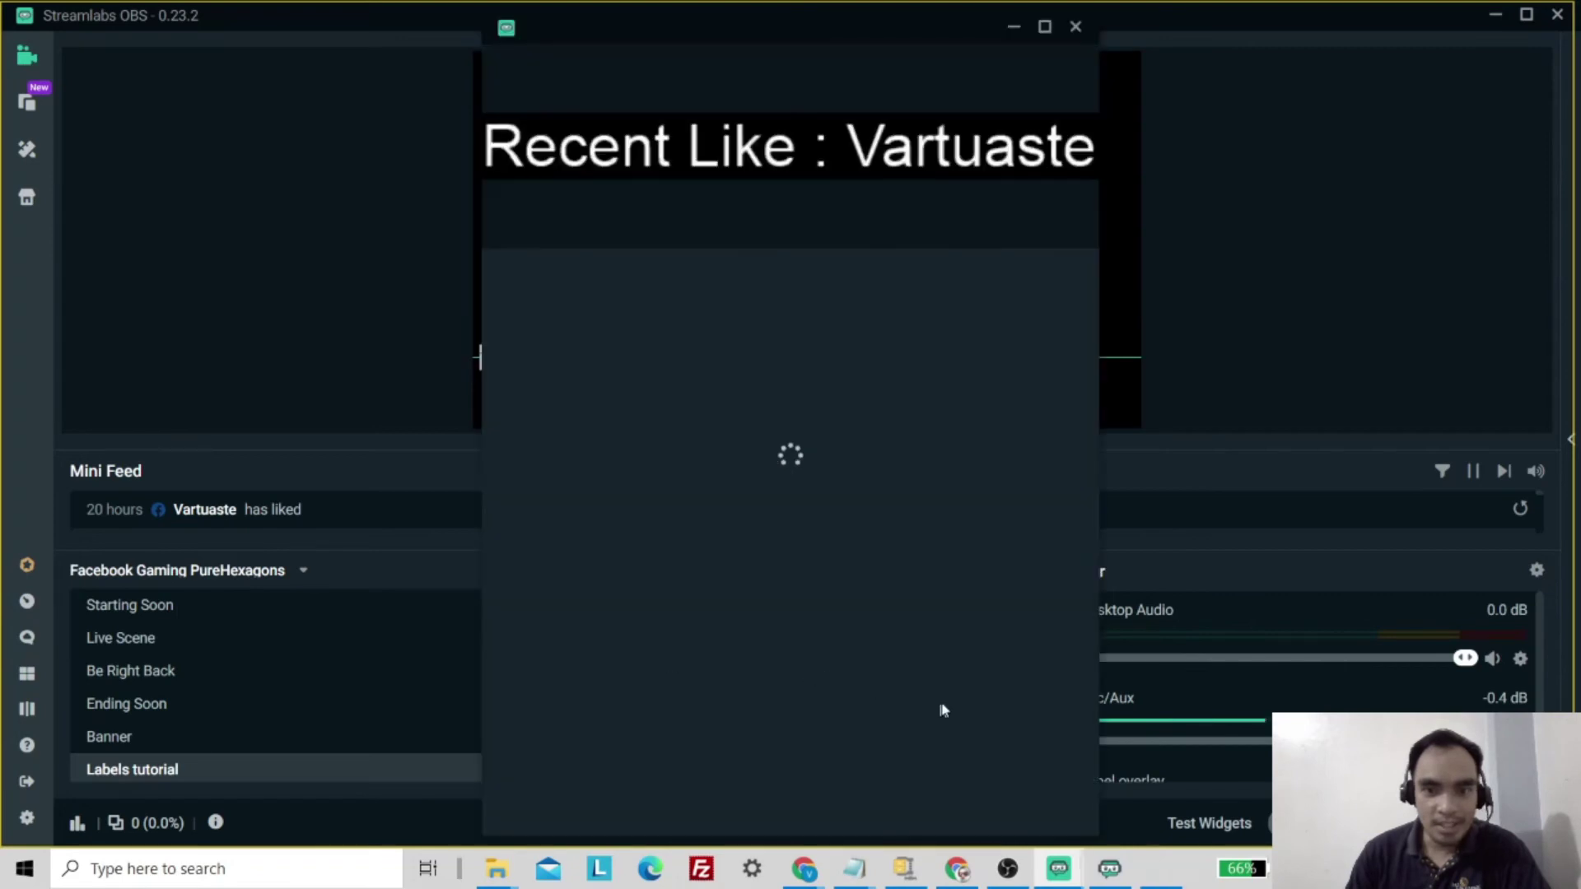
{"action": "left_click", "coordinate": [1063, 692]}
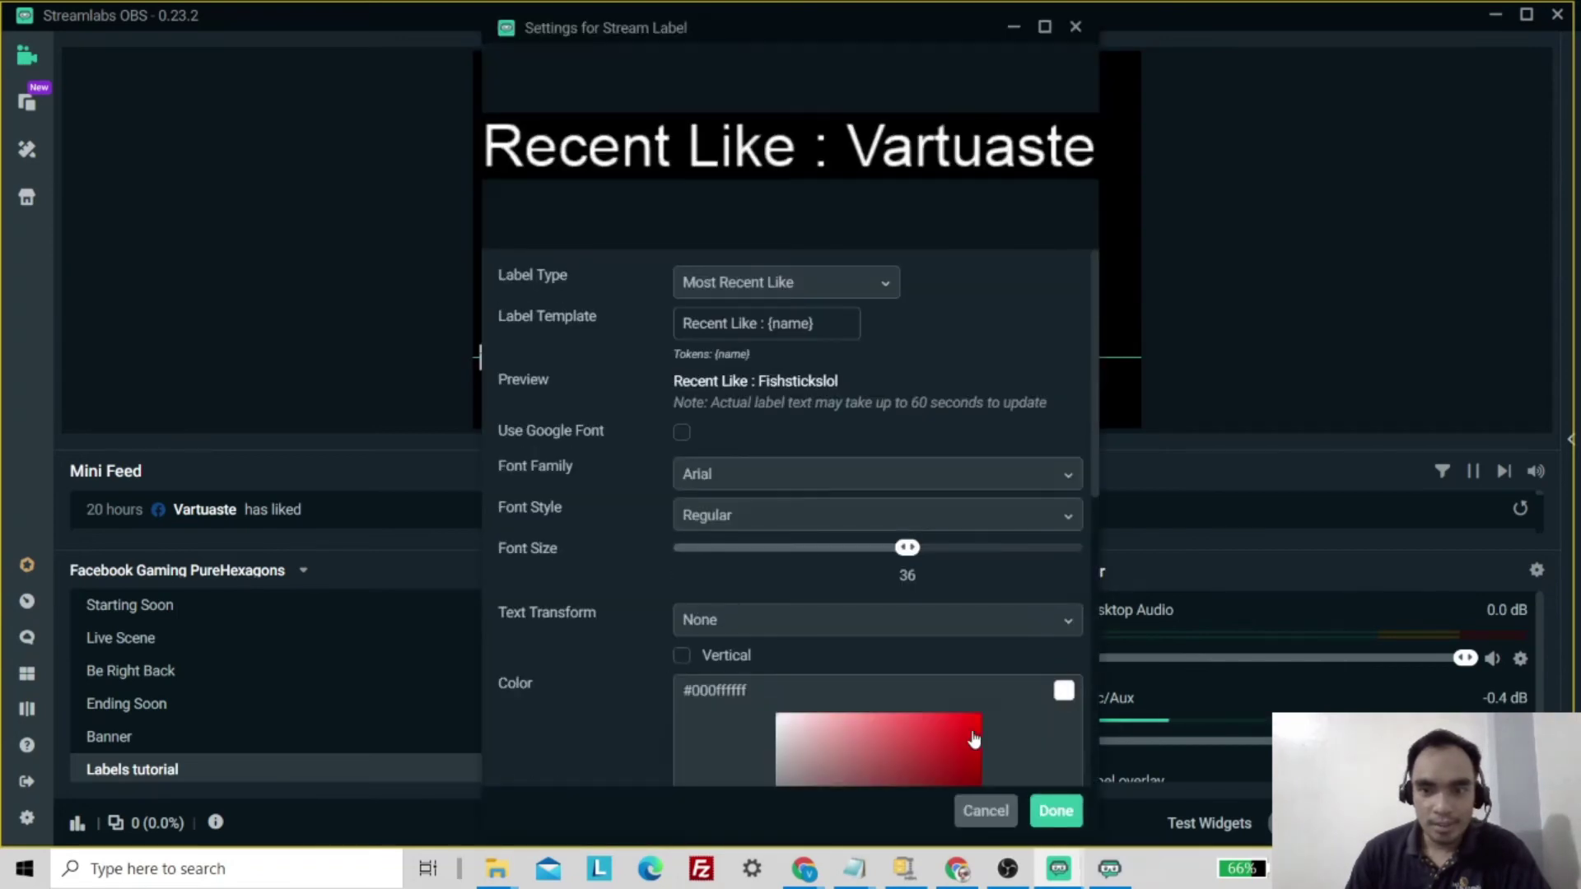
{"action": "left_click", "coordinate": [1039, 811]}
Step: Move Like above Label overlay in the source order and resize the Like label to fit within the overlay's lower white bar
{"action": "left_click_drag", "start_coordinate": [656, 691], "coordinate": [653, 625]}
{"action": "left_click", "coordinate": [608, 371]}
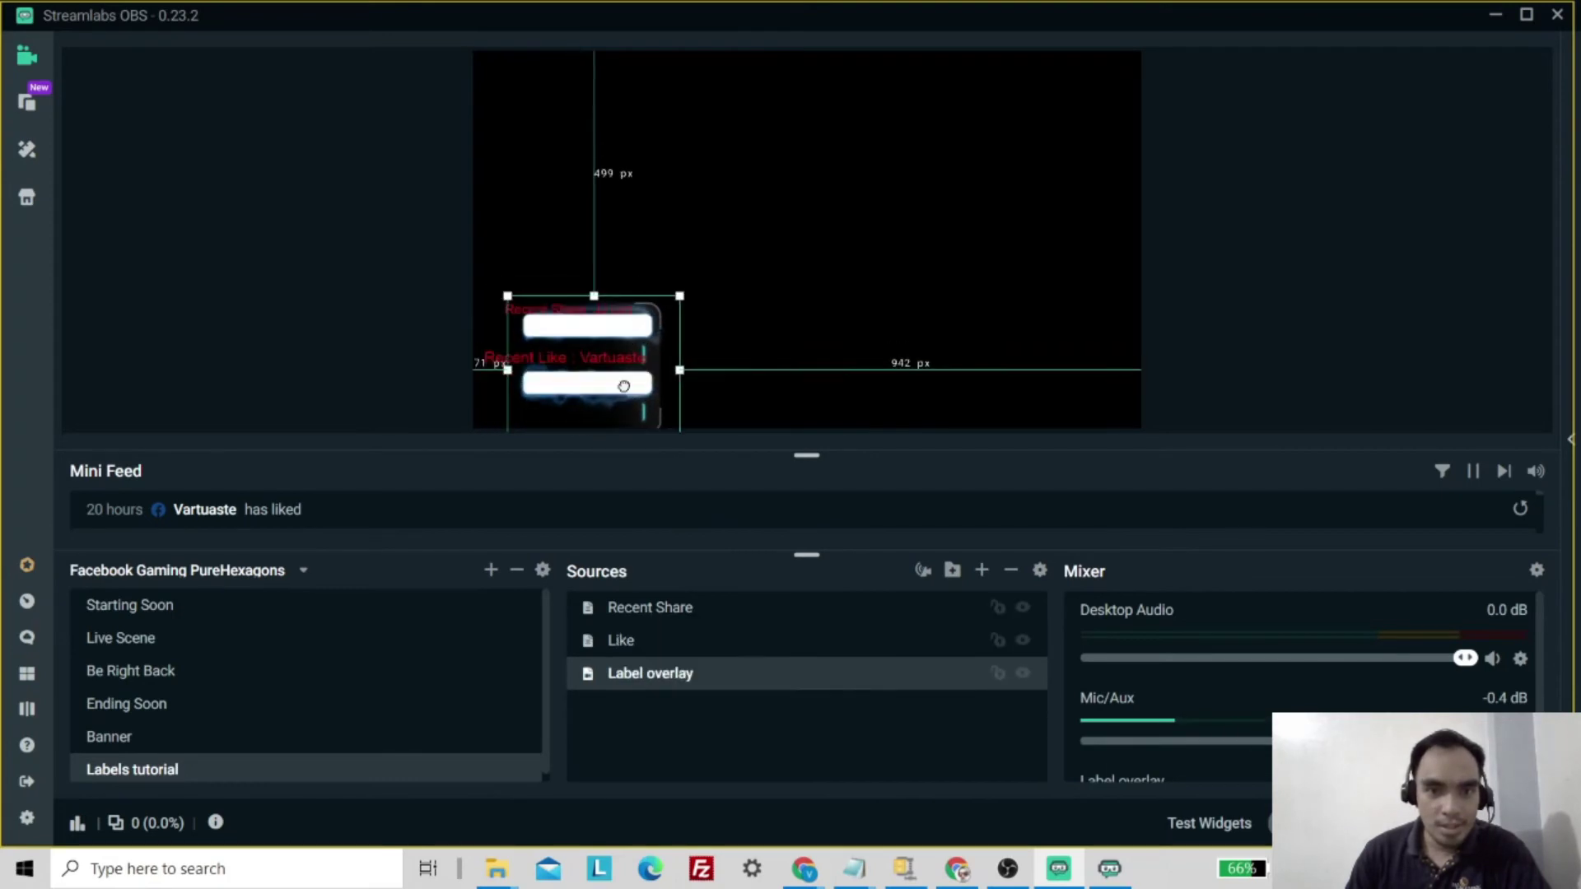
{"action": "left_click_drag", "start_coordinate": [612, 360], "coordinate": [607, 360]}
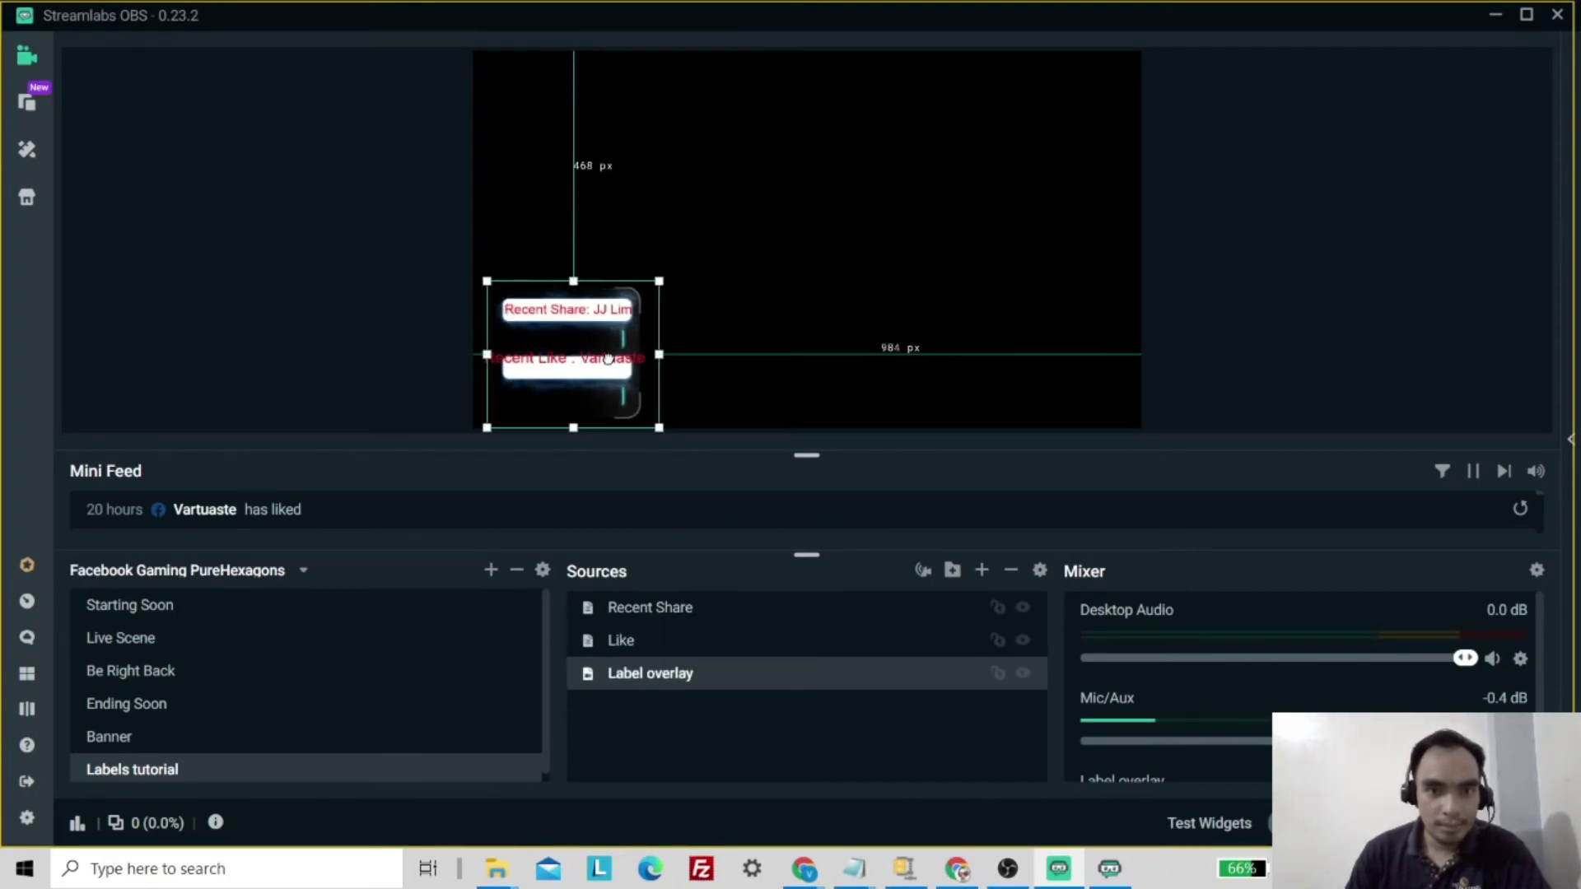
{"action": "left_click", "coordinate": [636, 640]}
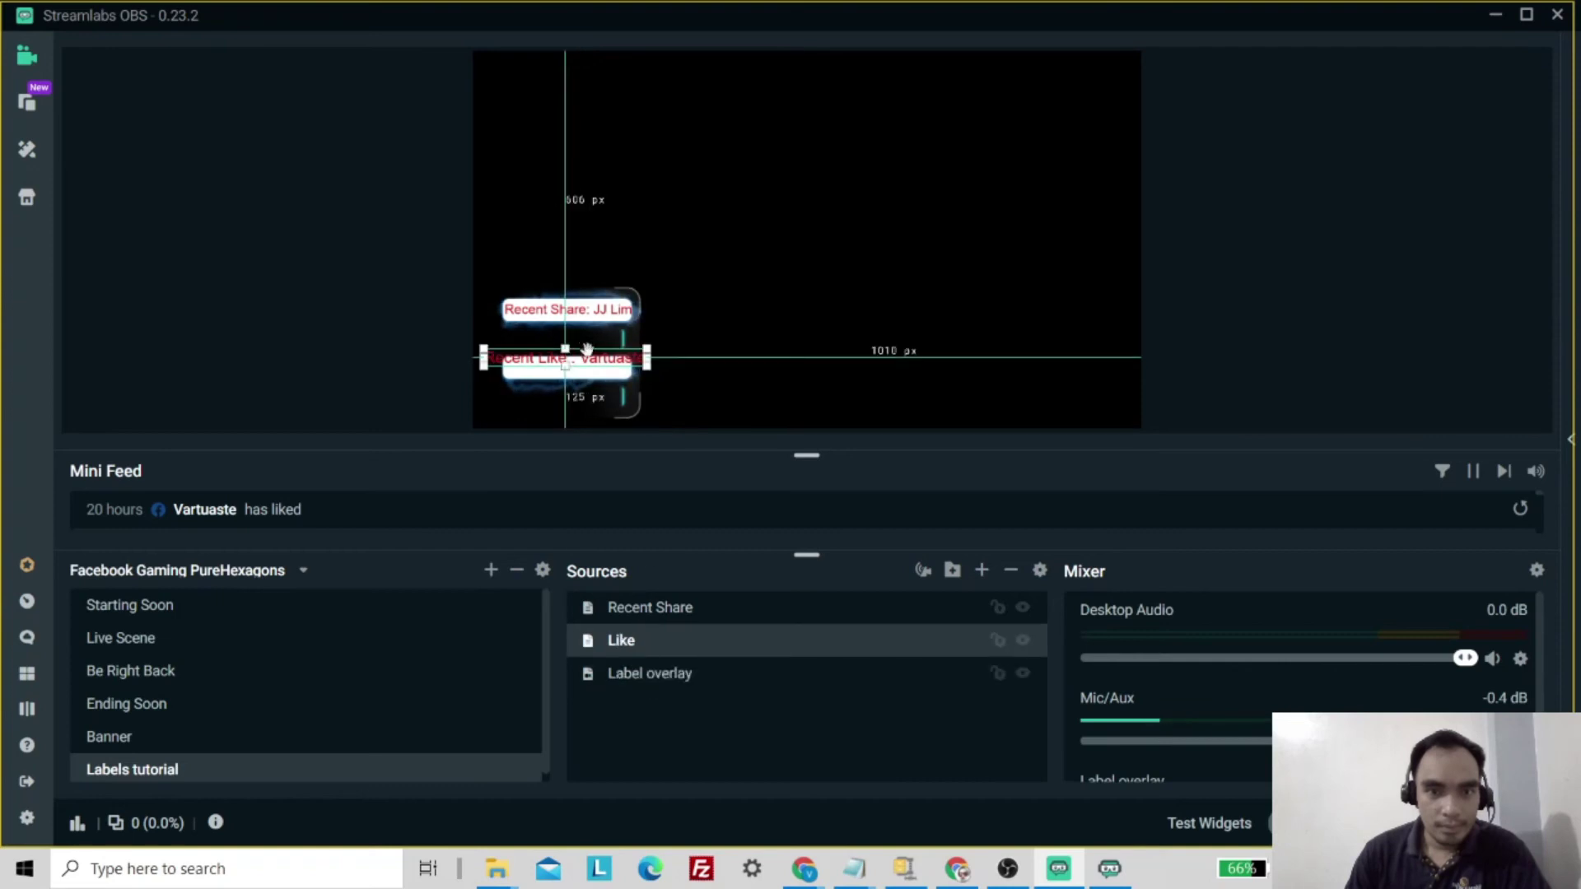
{"action": "mouse_move", "coordinate": [592, 360]}
{"action": "left_mouse_down"}
{"action": "mouse_move", "coordinate": [611, 372]}
{"action": "mouse_move", "coordinate": [1243, 335]}
{"action": "mouse_move", "coordinate": [862, 357]}
{"action": "mouse_move", "coordinate": [885, 363]}
{"action": "mouse_move", "coordinate": [674, 355]}
{"action": "mouse_move", "coordinate": [599, 395]}
{"action": "mouse_move", "coordinate": [605, 375]}
{"action": "left_mouse_up"}
{"action": "left_click", "coordinate": [737, 336]}
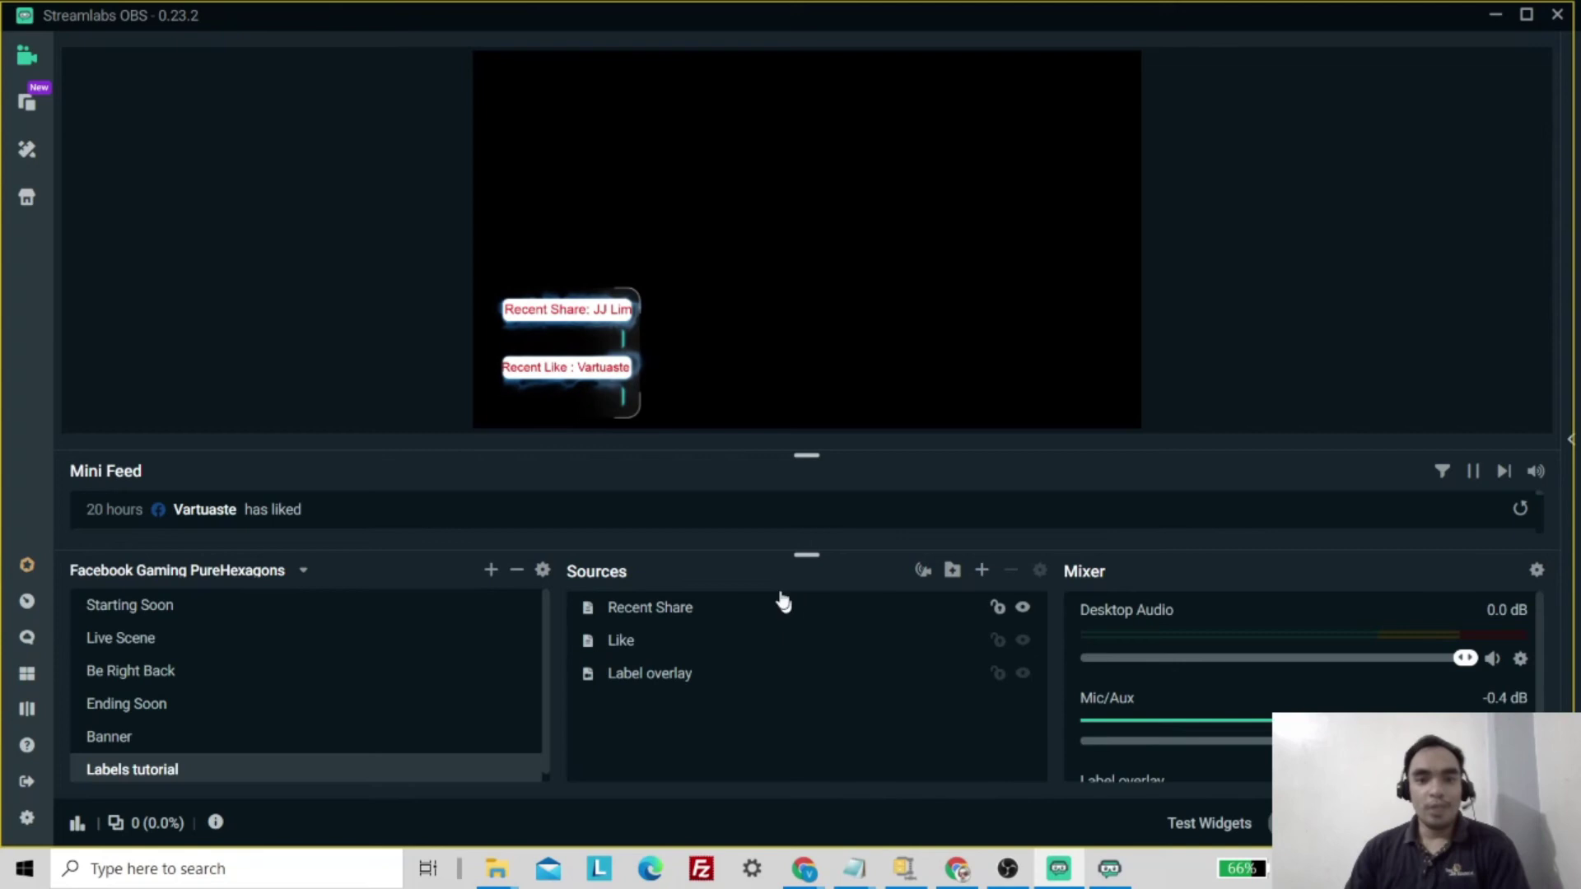
Step: Move the Recent Share and Like labels off the overlay bars into the empty upper part of the canvas
{"action": "left_click", "coordinate": [556, 314]}
{"action": "left_click", "coordinate": [611, 309]}
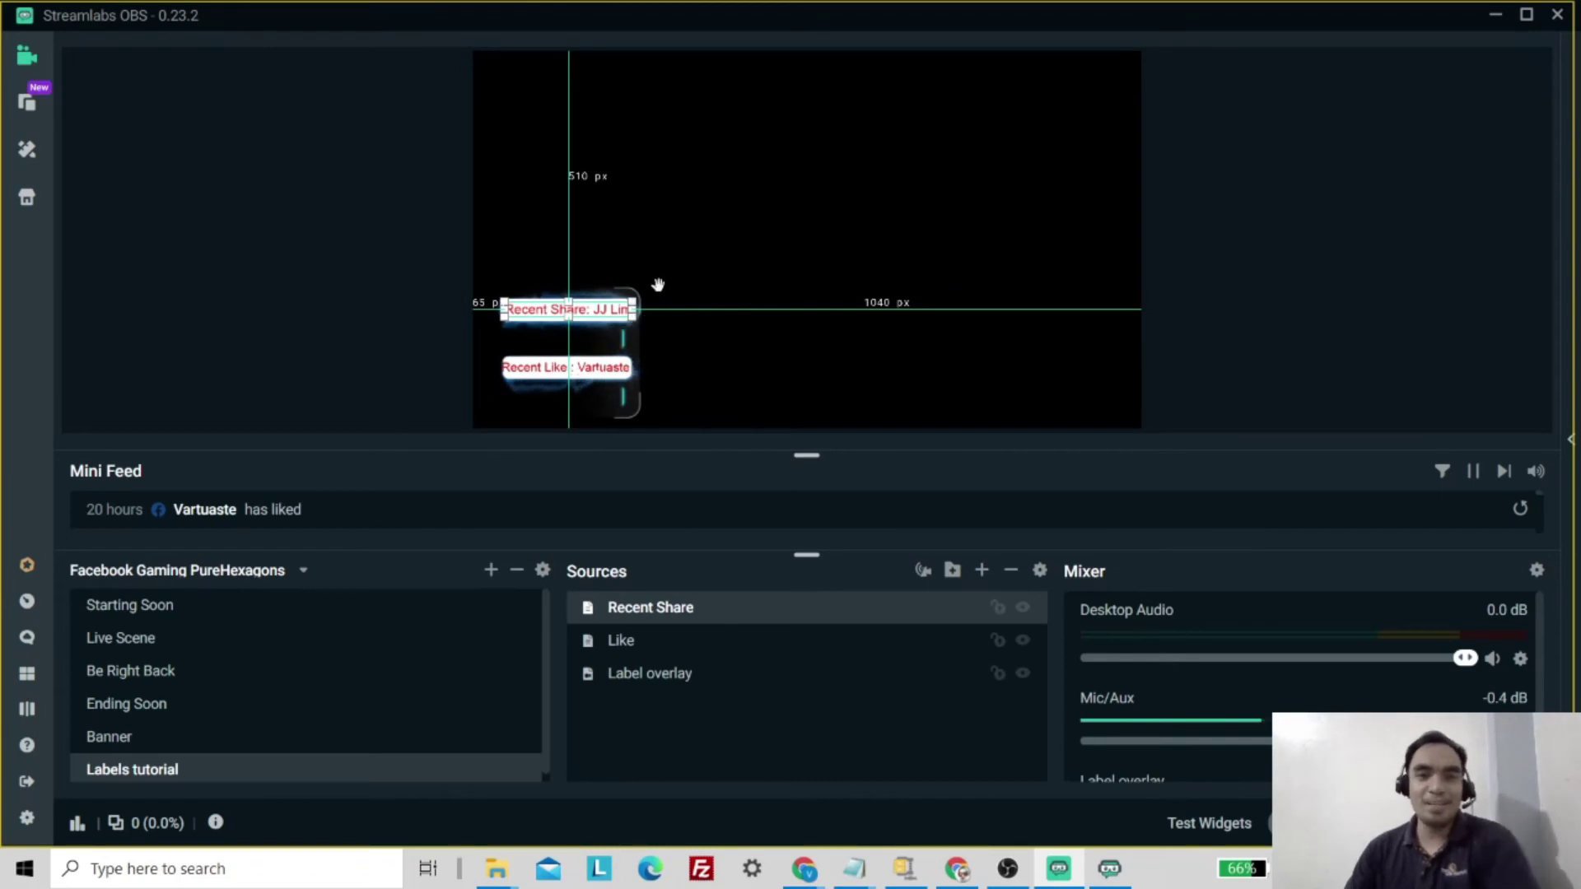
{"action": "left_click_drag", "start_coordinate": [599, 311], "coordinate": [690, 150]}
{"action": "left_click_drag", "start_coordinate": [598, 369], "coordinate": [847, 104]}
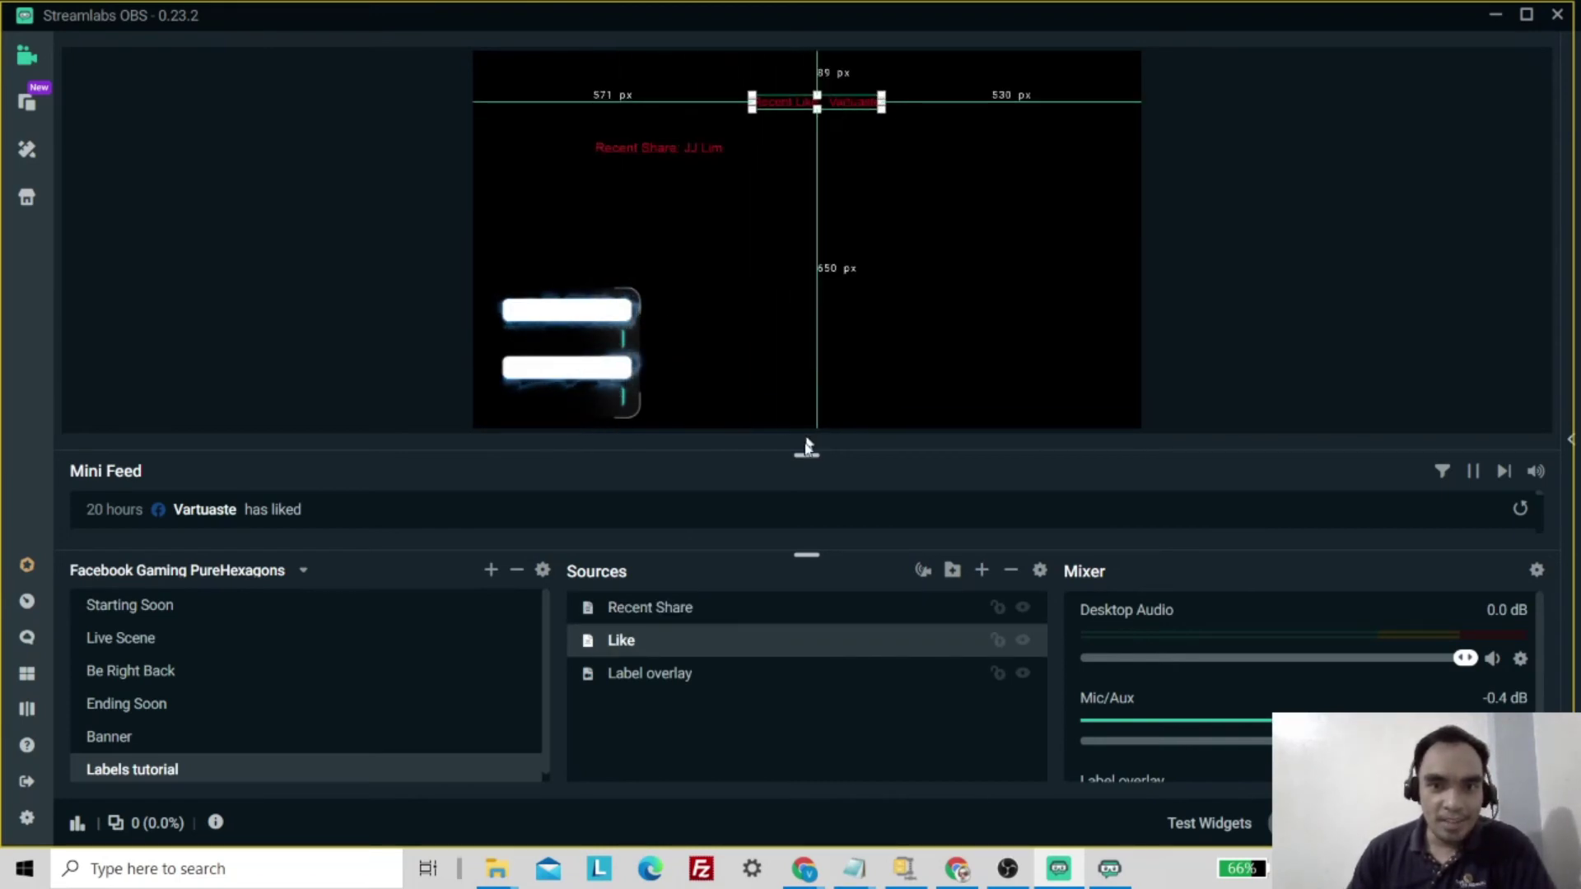
{"action": "left_click", "coordinate": [981, 570]}
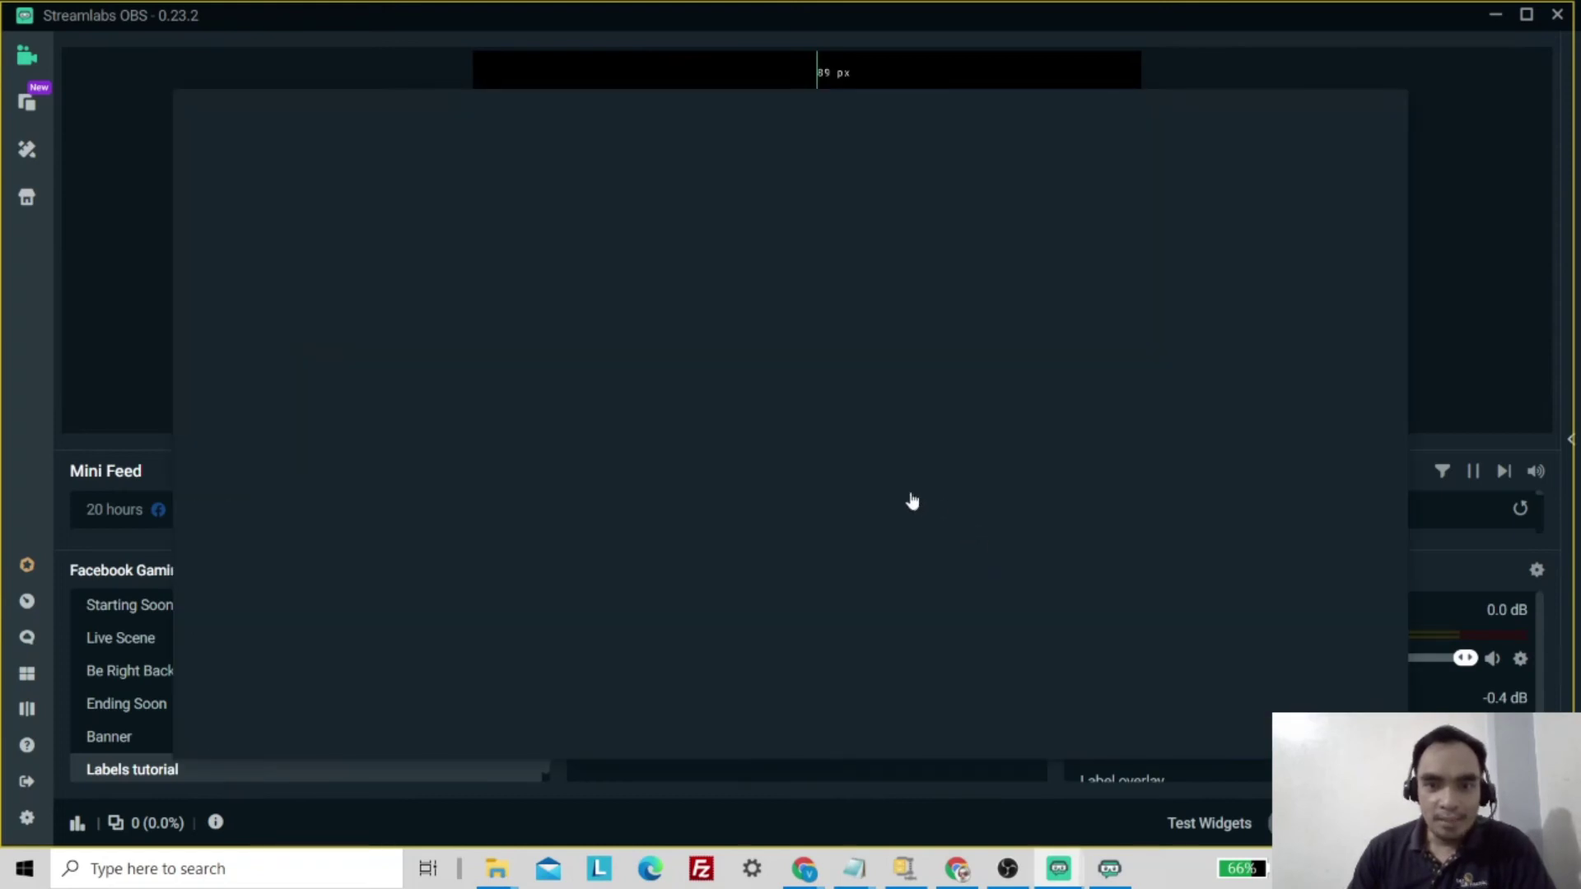
{"action": "left_click", "coordinate": [1147, 635]}
{"action": "left_click", "coordinate": [1321, 725]}
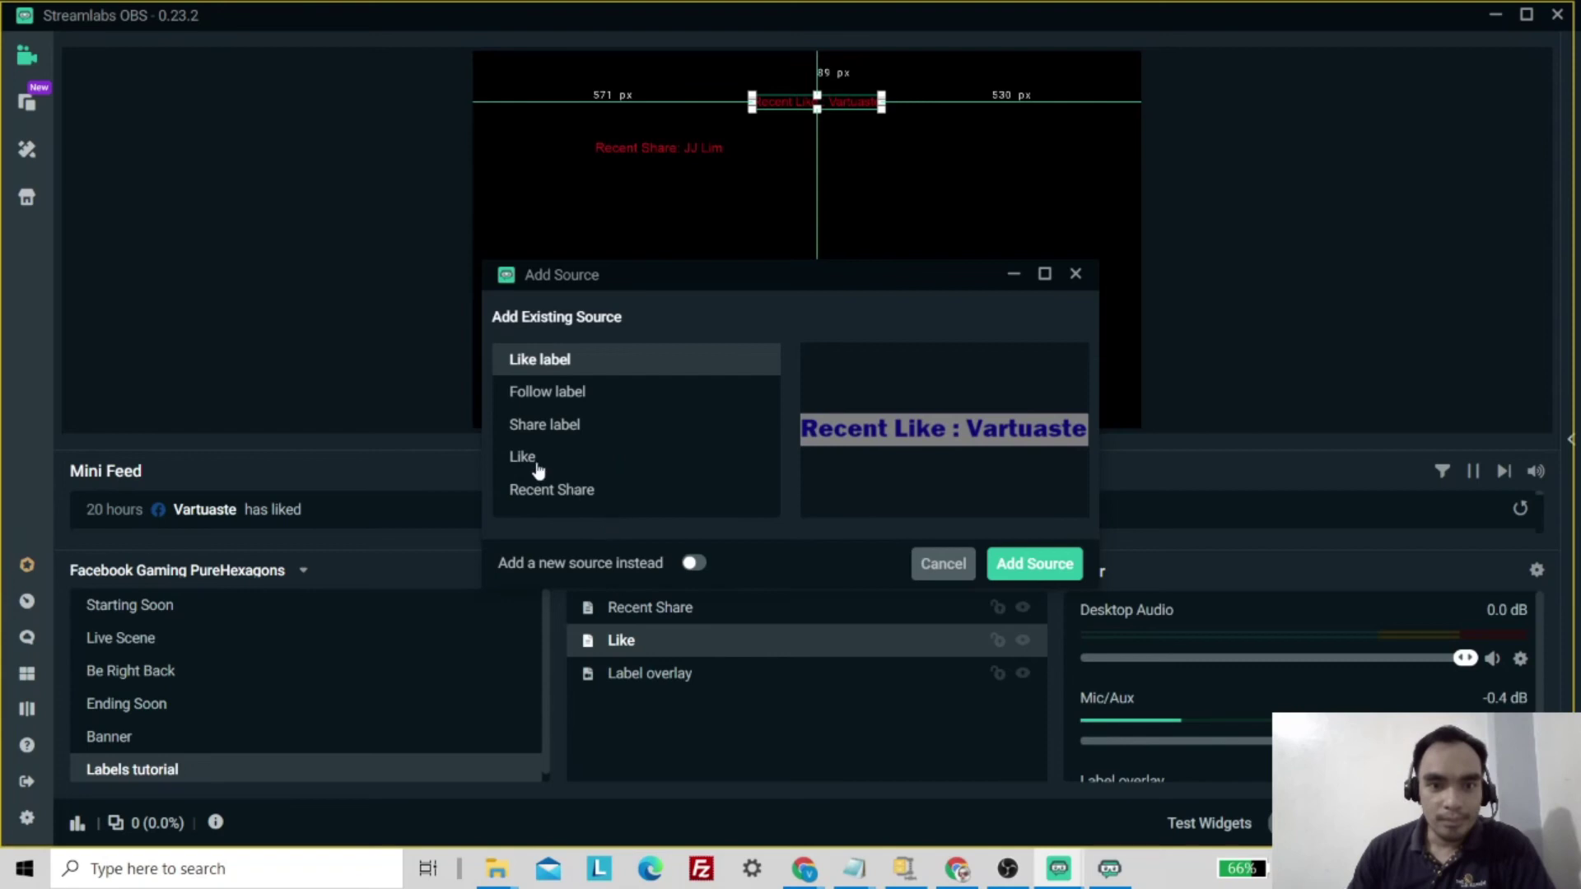
{"action": "left_click", "coordinate": [538, 468]}
{"action": "left_click", "coordinate": [1021, 569]}
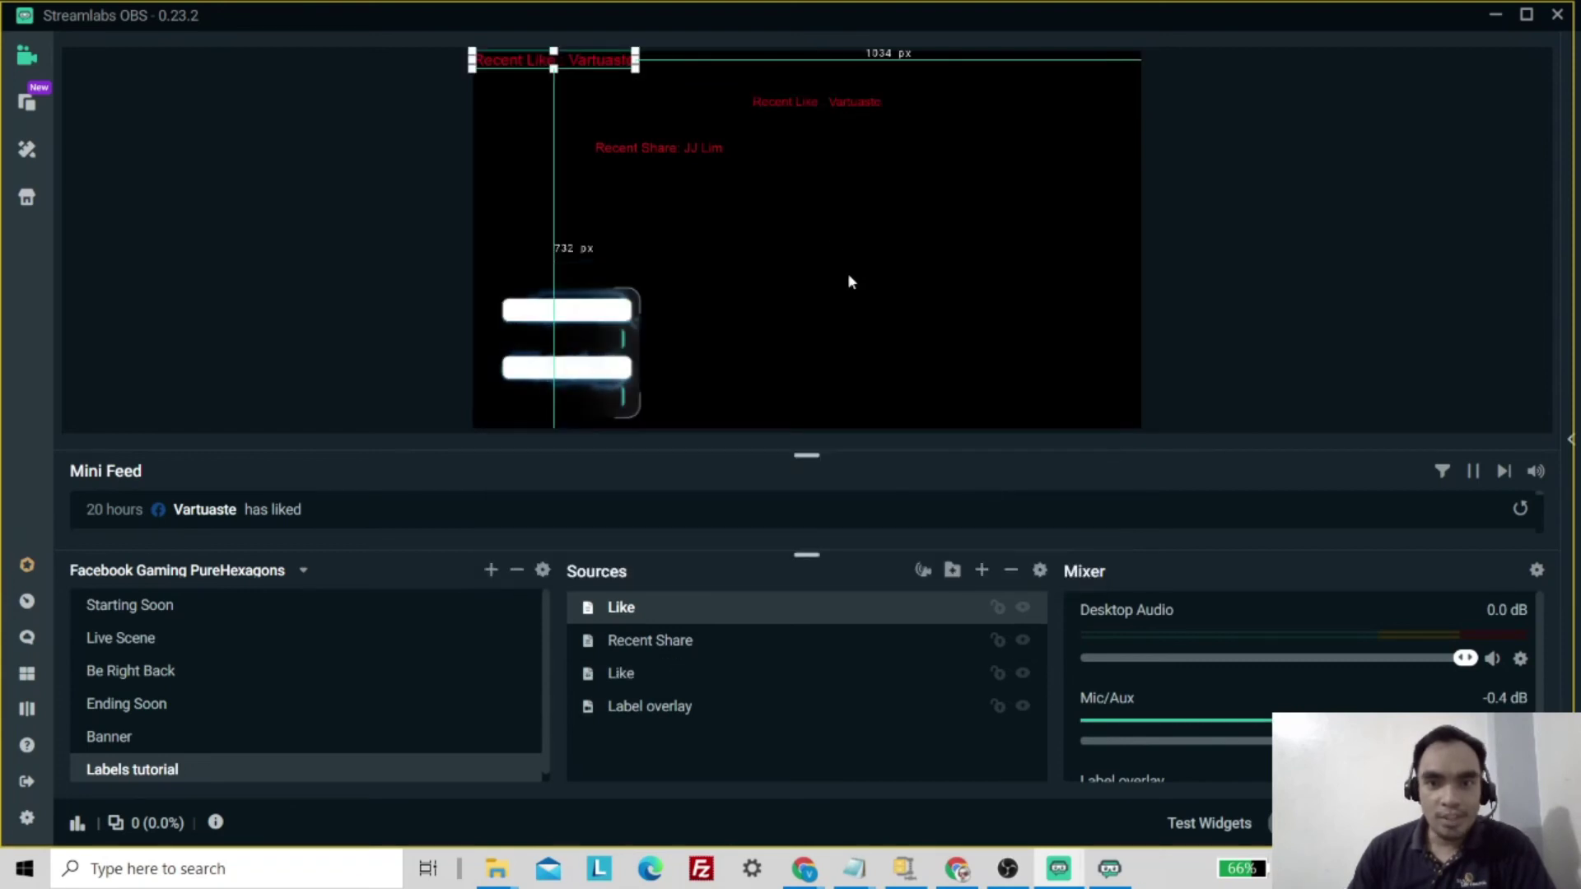
{"action": "double_click", "coordinate": [621, 608]}
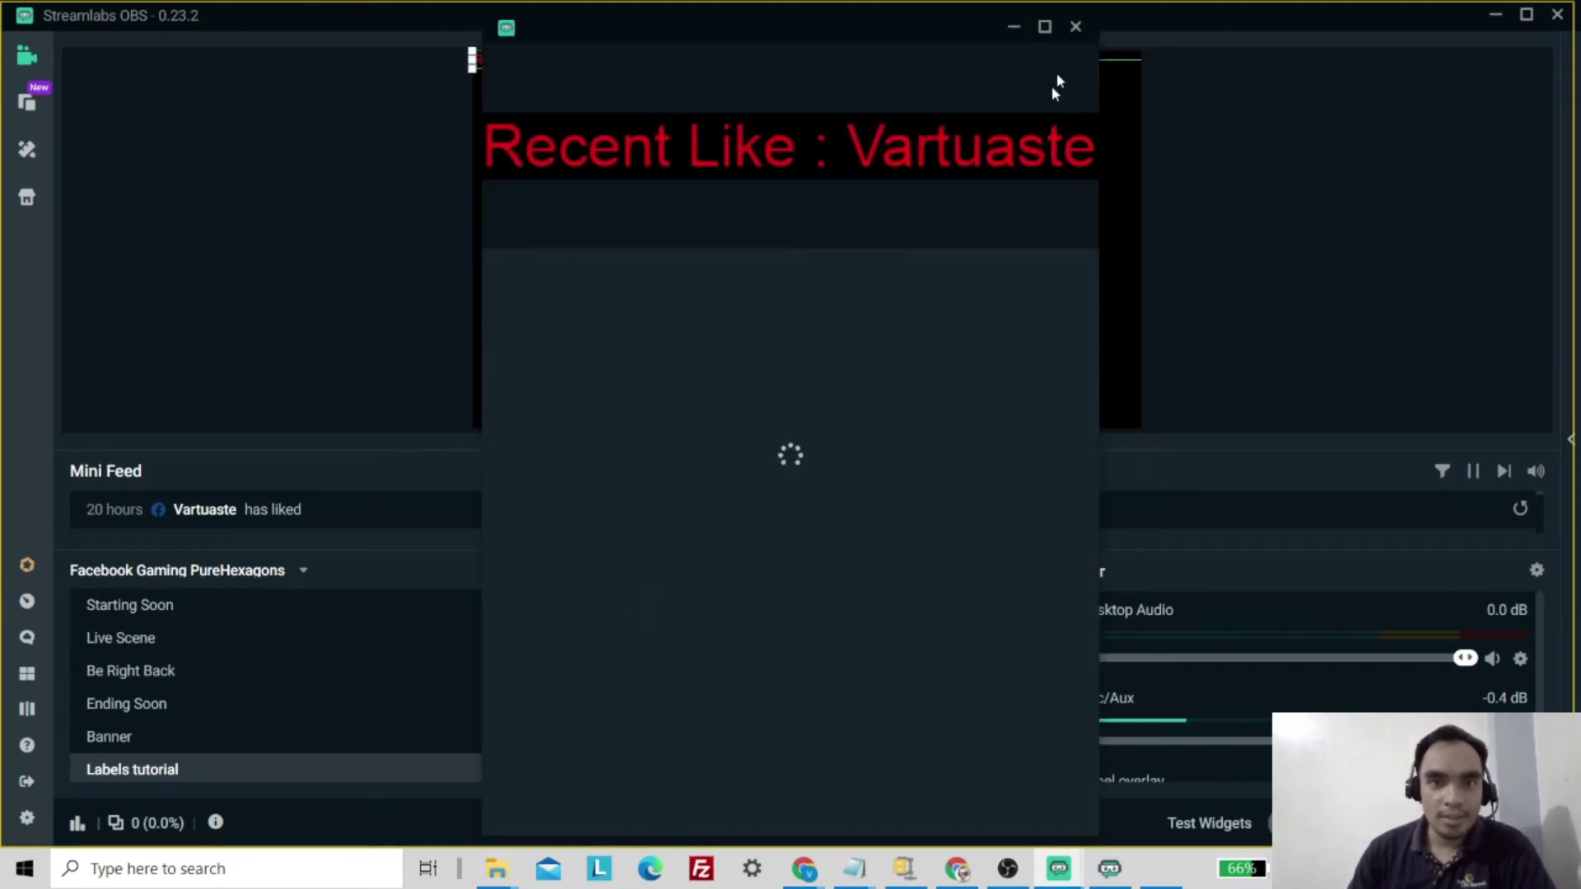
{"action": "left_click", "coordinate": [1077, 28]}
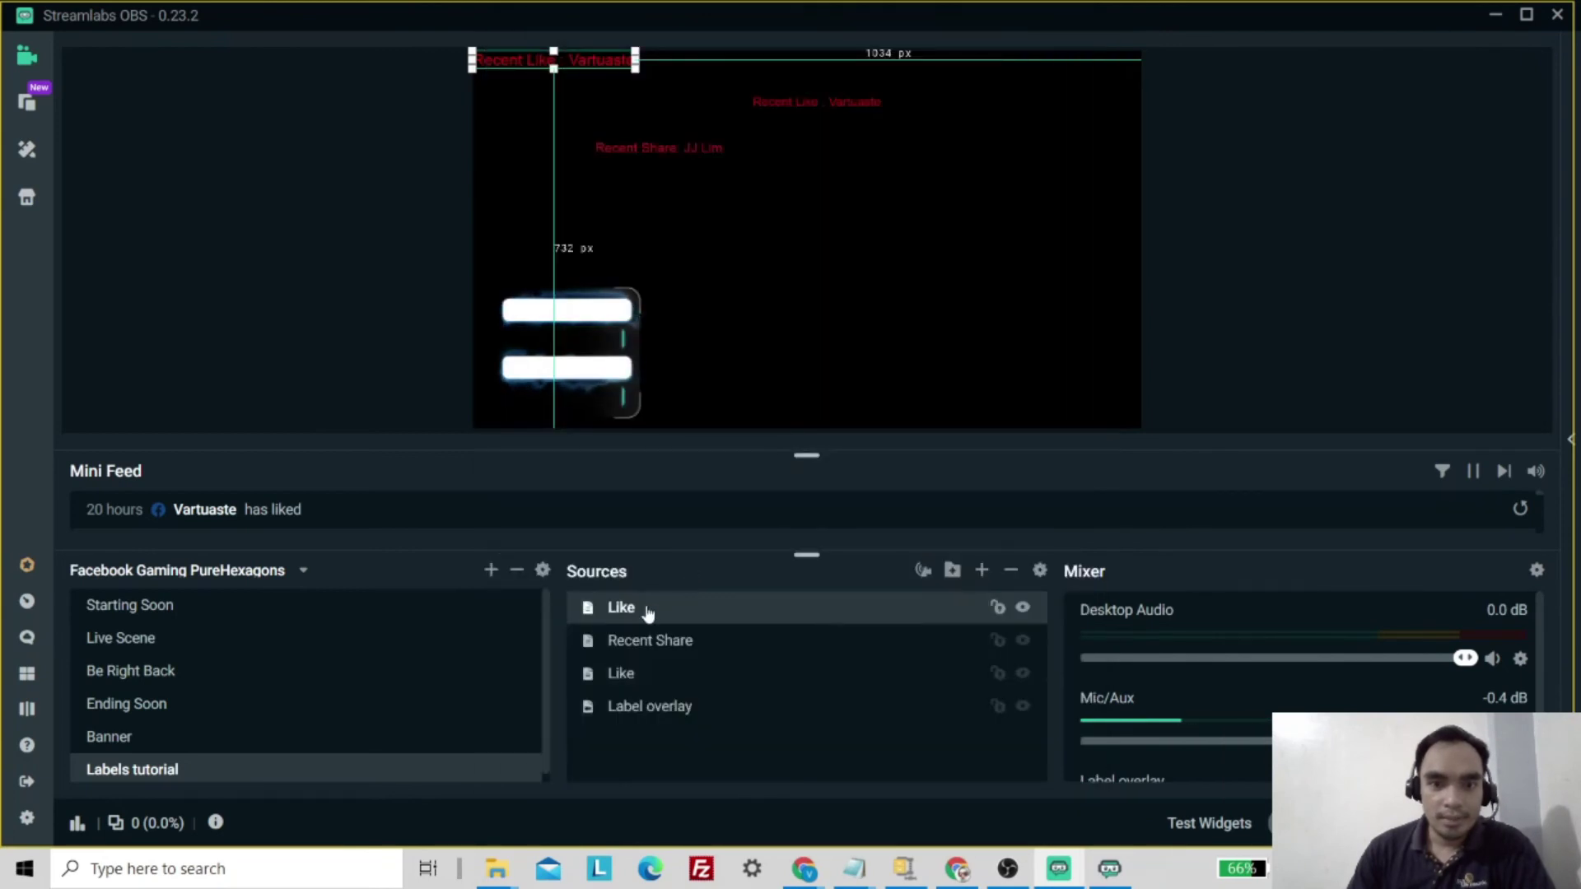
{"action": "right_click", "coordinate": [674, 609]}
{"action": "left_click", "coordinate": [741, 504]}
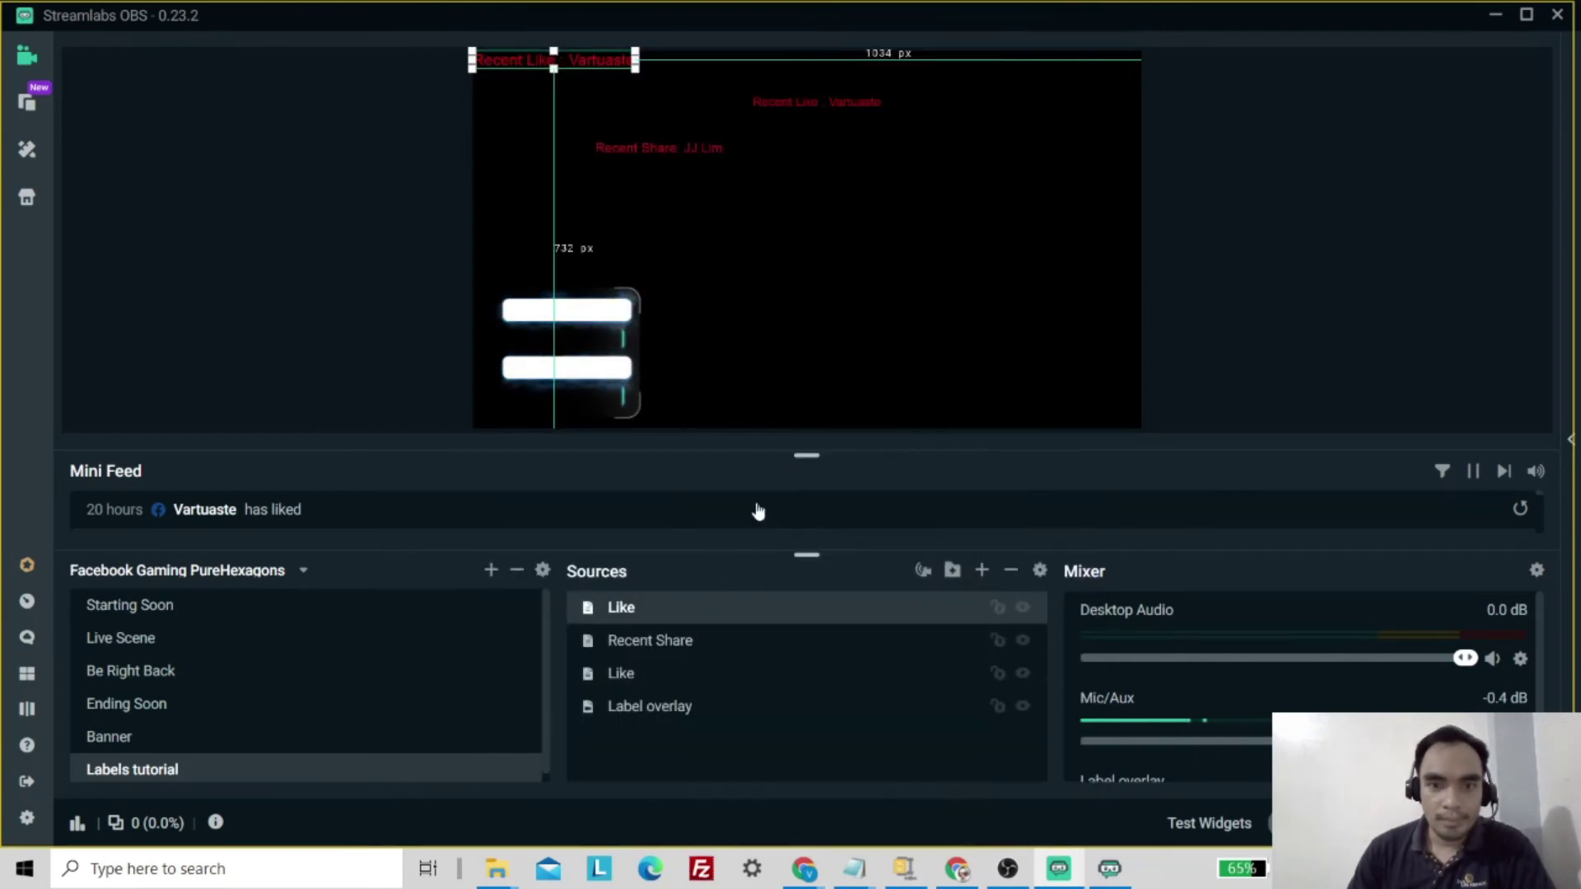
{"action": "left_click", "coordinate": [861, 441]}
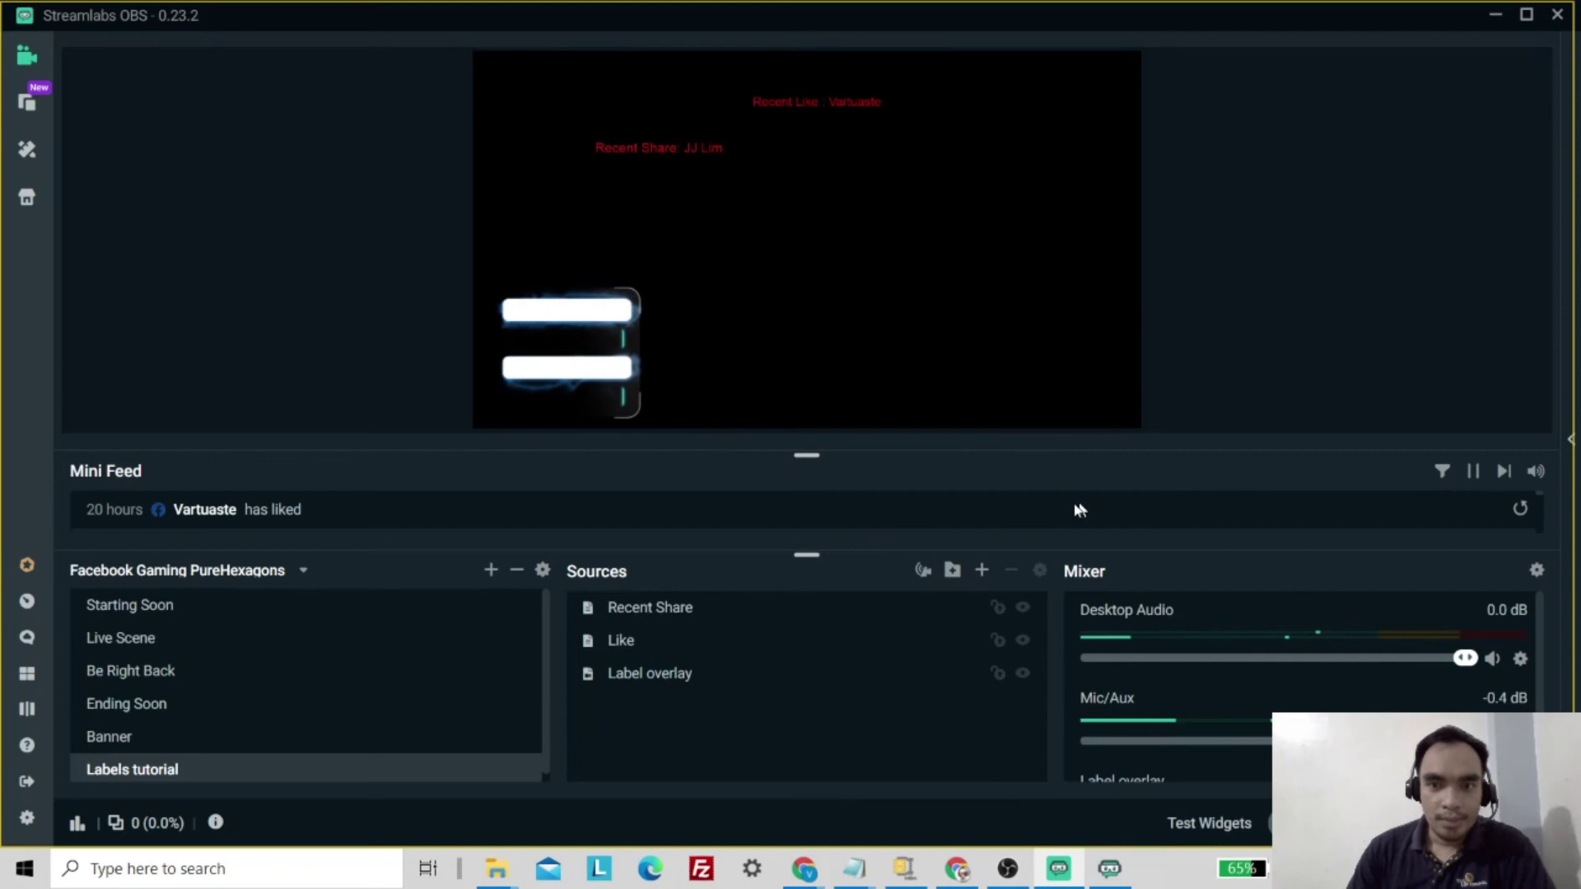
Step: Add a new Stream Label source to the Labels tutorial scene, keeping the default name Stream Label
{"action": "left_click", "coordinate": [981, 569]}
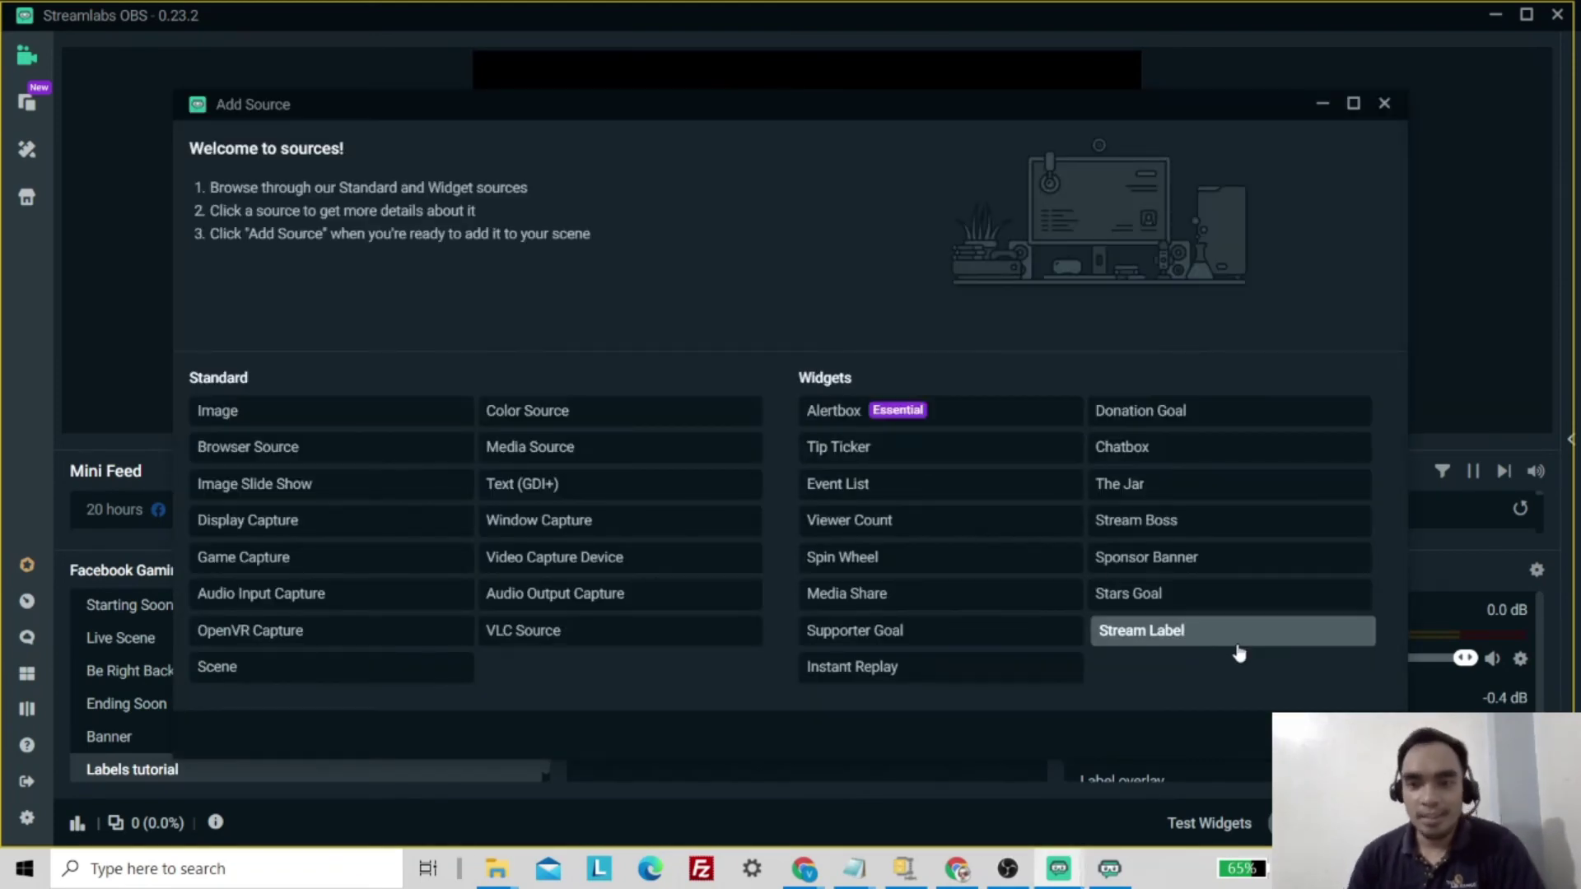
{"action": "left_click", "coordinate": [1235, 636]}
{"action": "left_click", "coordinate": [1354, 735]}
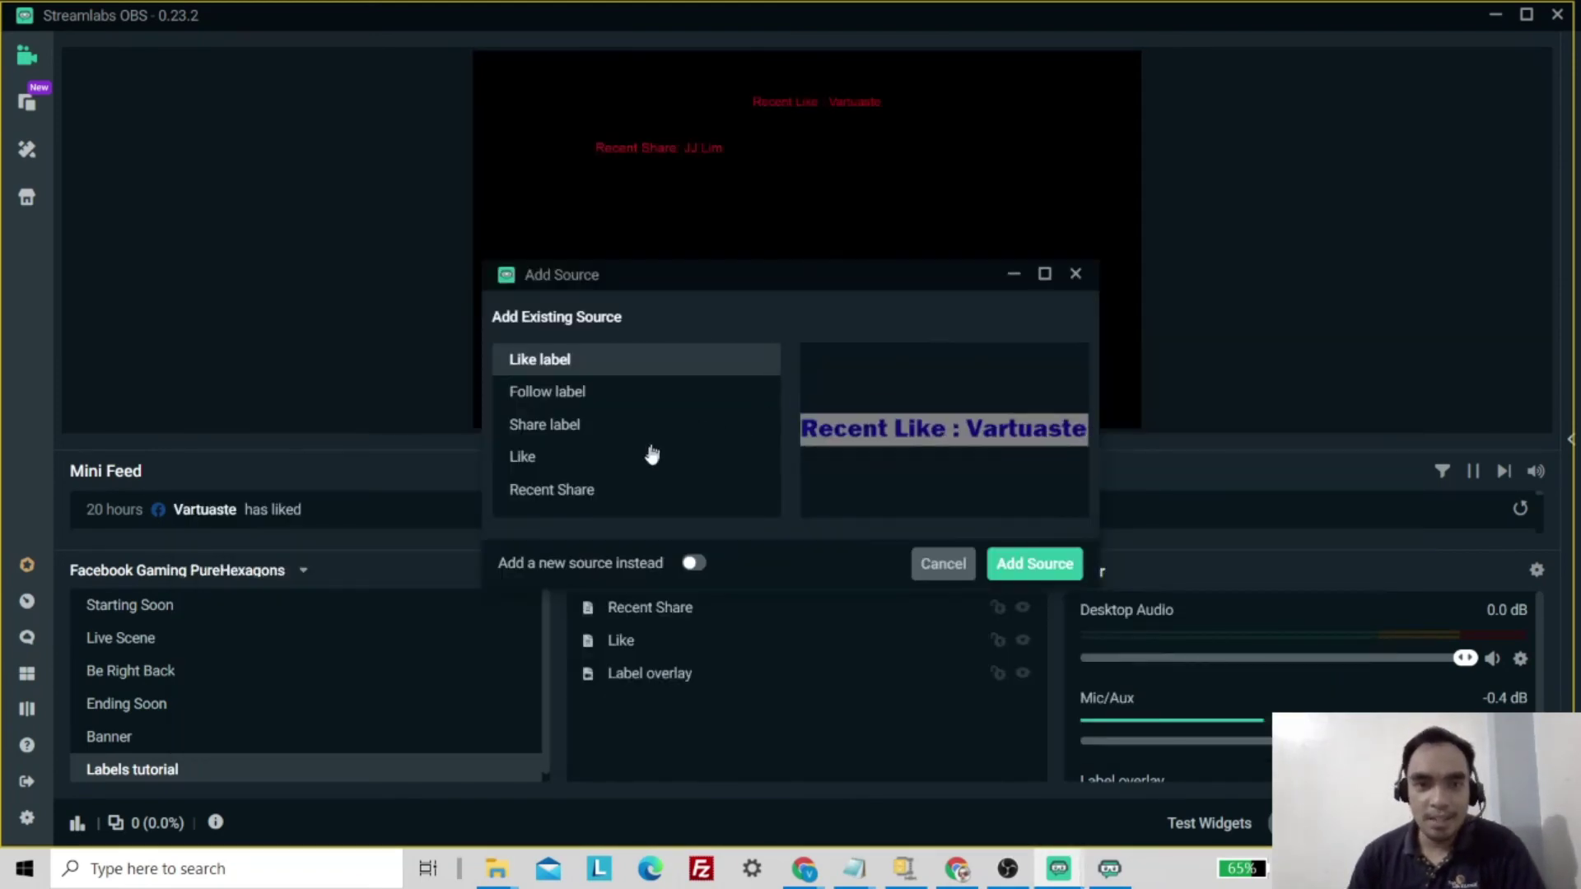
{"action": "left_click", "coordinate": [692, 565]}
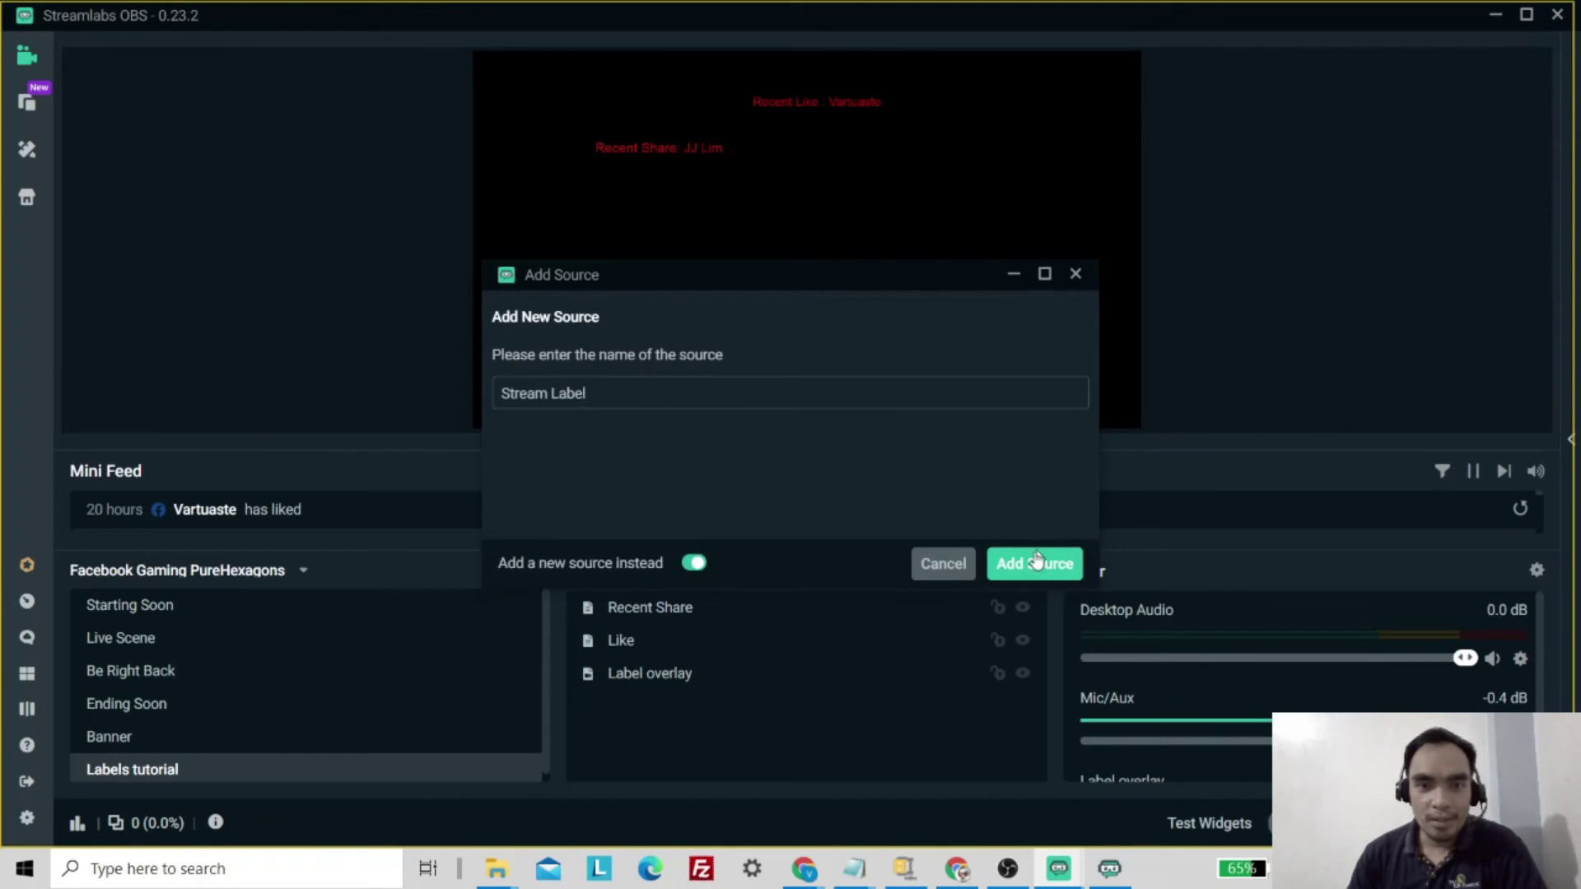
{"action": "left_click", "coordinate": [1037, 563]}
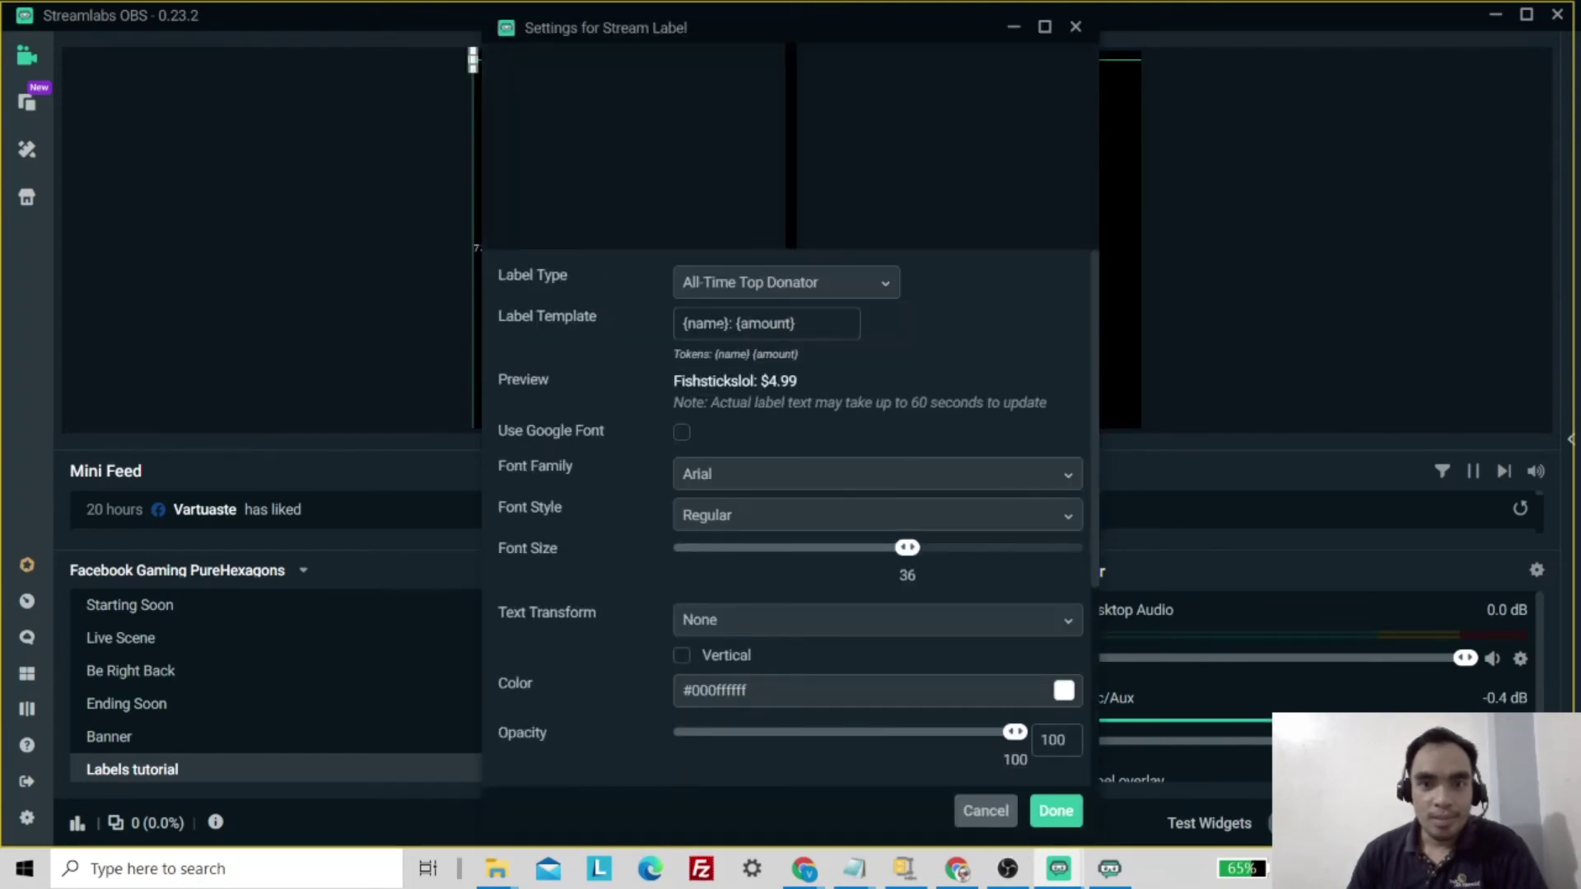
Step: Set the label type to Most Recent Like and reduce the label template to only the {name} token
{"action": "left_click", "coordinate": [823, 288]}
{"action": "scroll", "coordinate": [769, 449], "scroll_direction": "down", "scroll_amount": 4}
{"action": "scroll", "coordinate": [769, 488], "scroll_direction": "down", "scroll_amount": 3}
{"action": "left_click", "coordinate": [766, 506]}
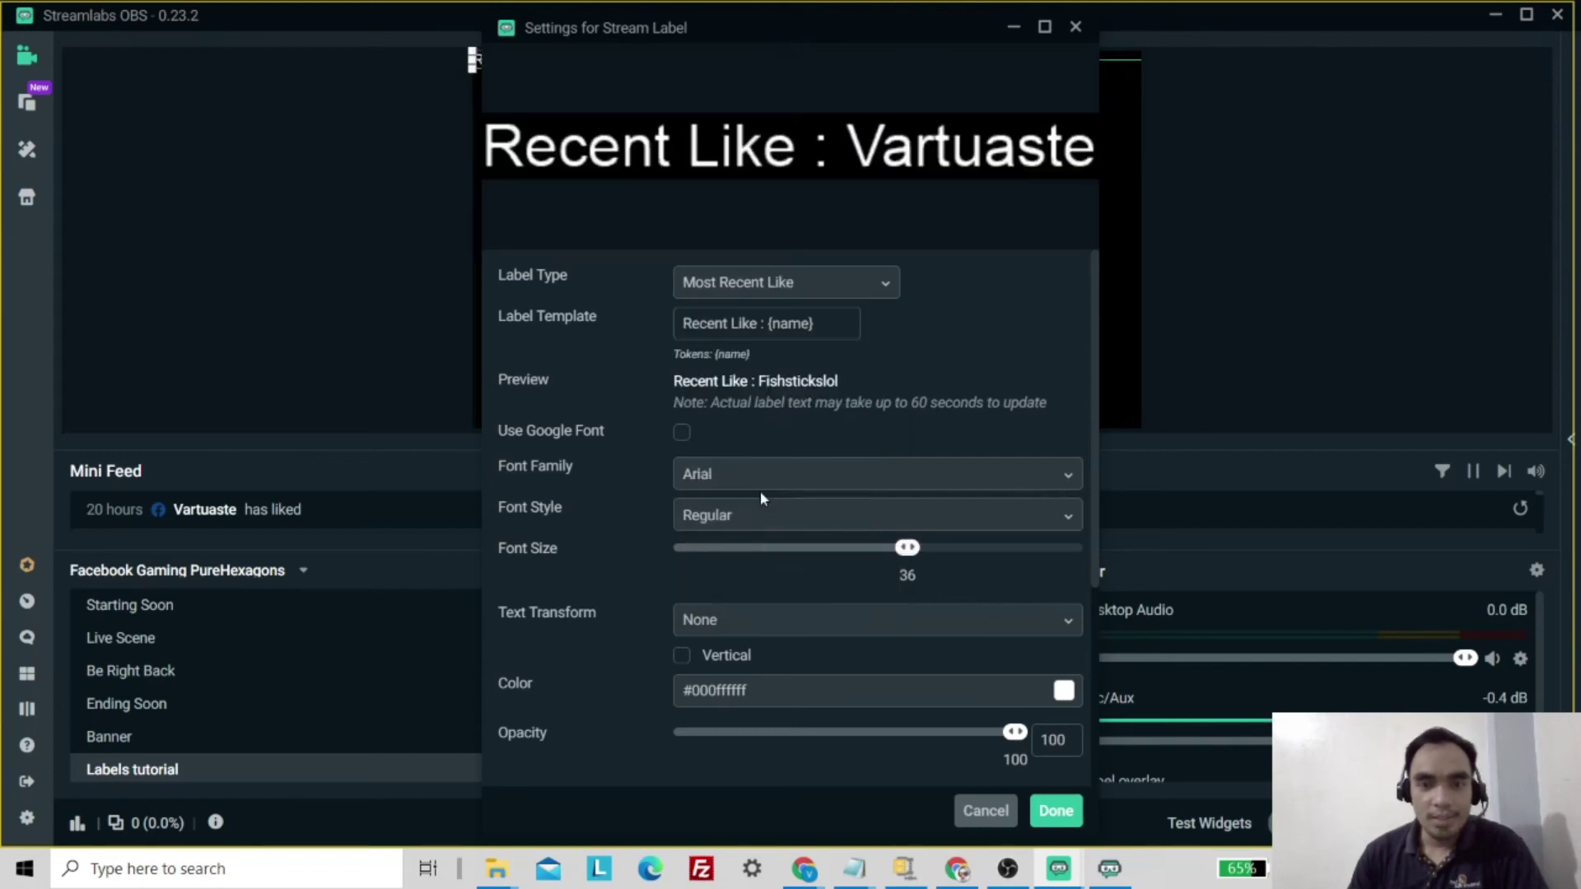
{"action": "left_click_drag", "start_coordinate": [766, 323], "coordinate": [669, 327]}
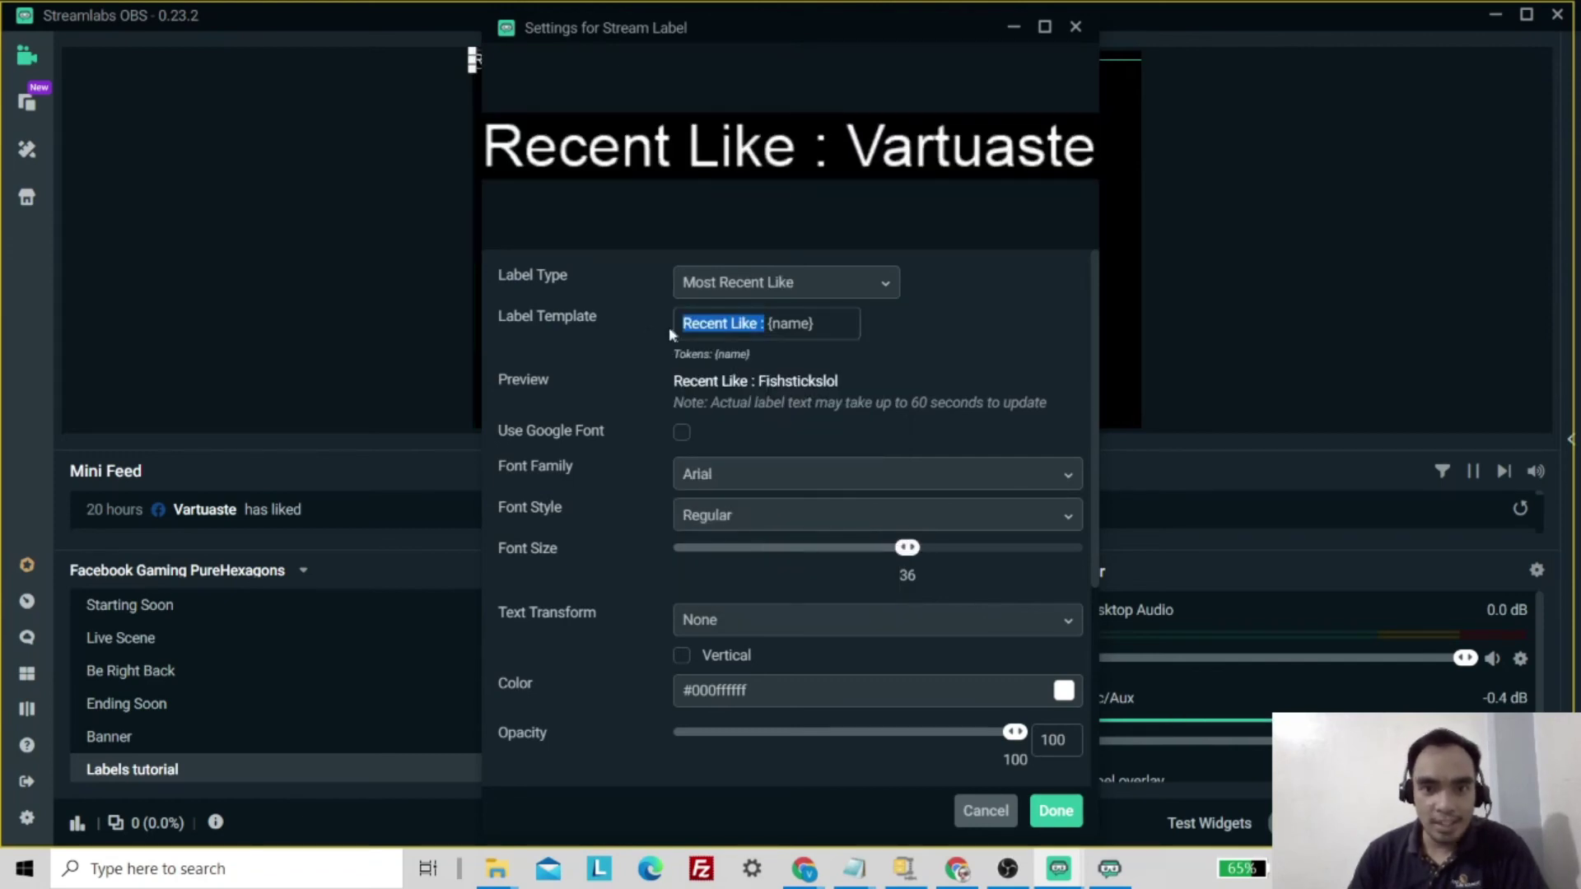
{"action": "key", "text": "BackSpace"}
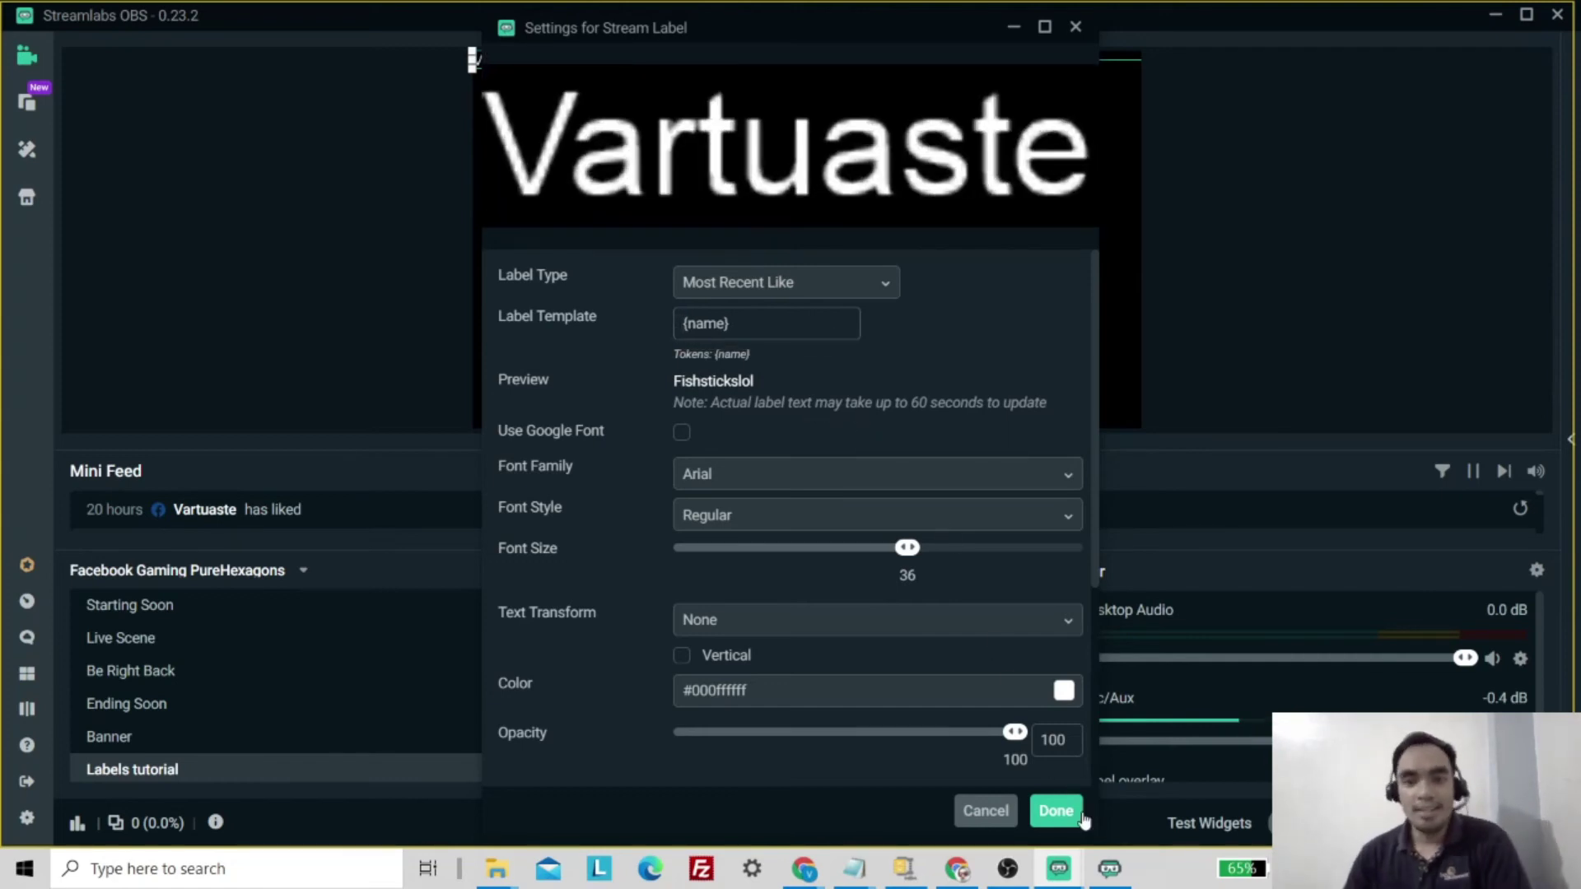
Step: Color the new Stream Label's text red, accept the settings and place the label just right of the overlay's upper white bar
{"action": "left_click", "coordinate": [1063, 693]}
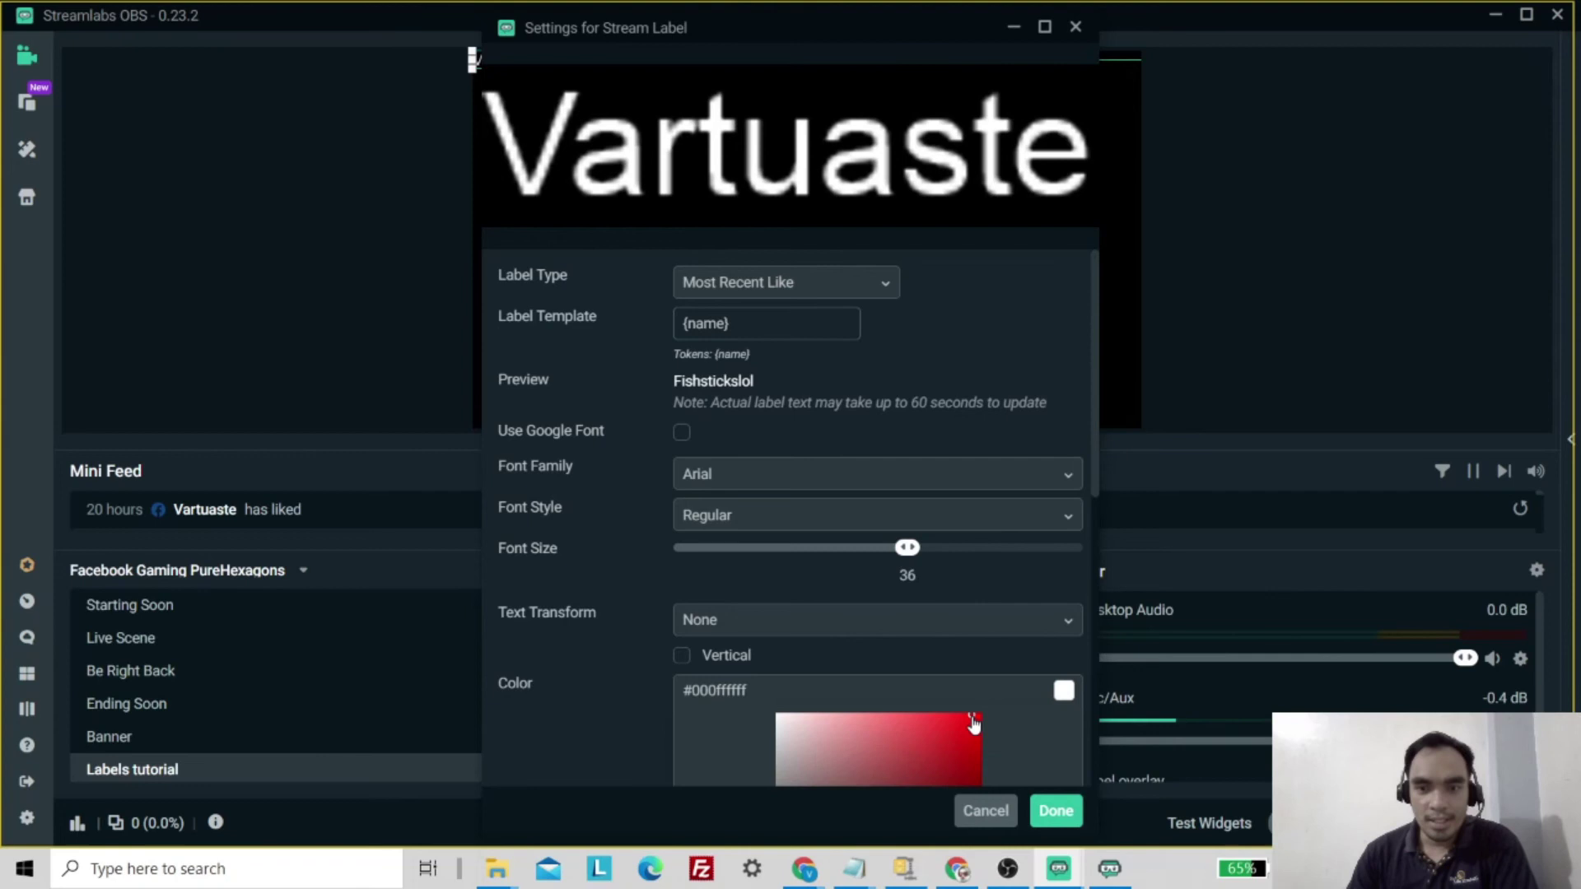
{"action": "left_click", "coordinate": [972, 717]}
{"action": "left_click", "coordinate": [1056, 812]}
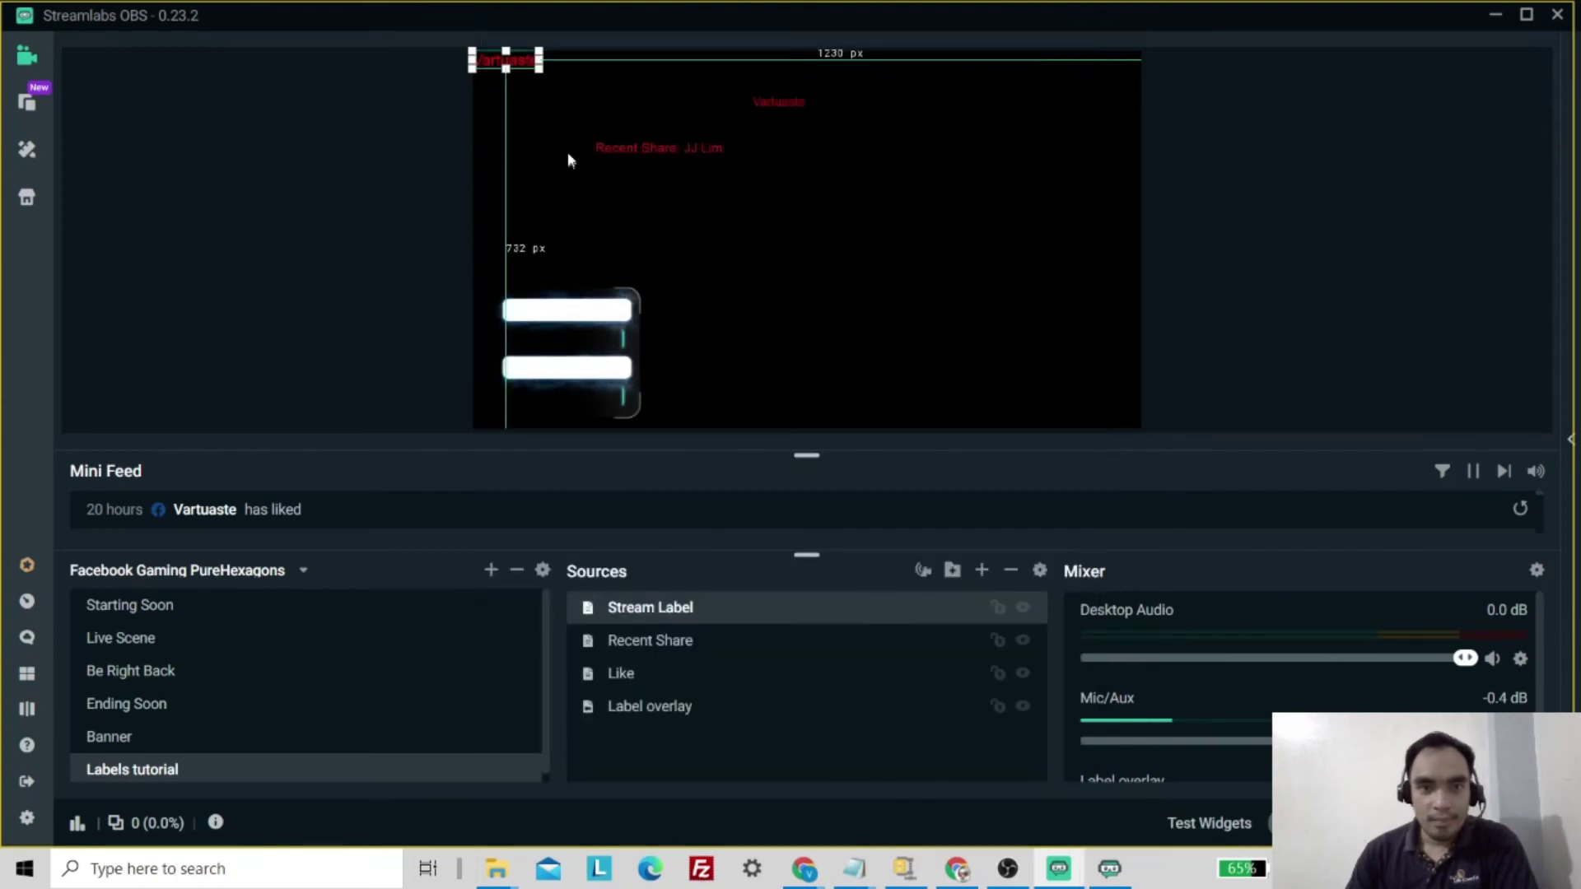
{"action": "left_click_drag", "start_coordinate": [517, 63], "coordinate": [697, 315]}
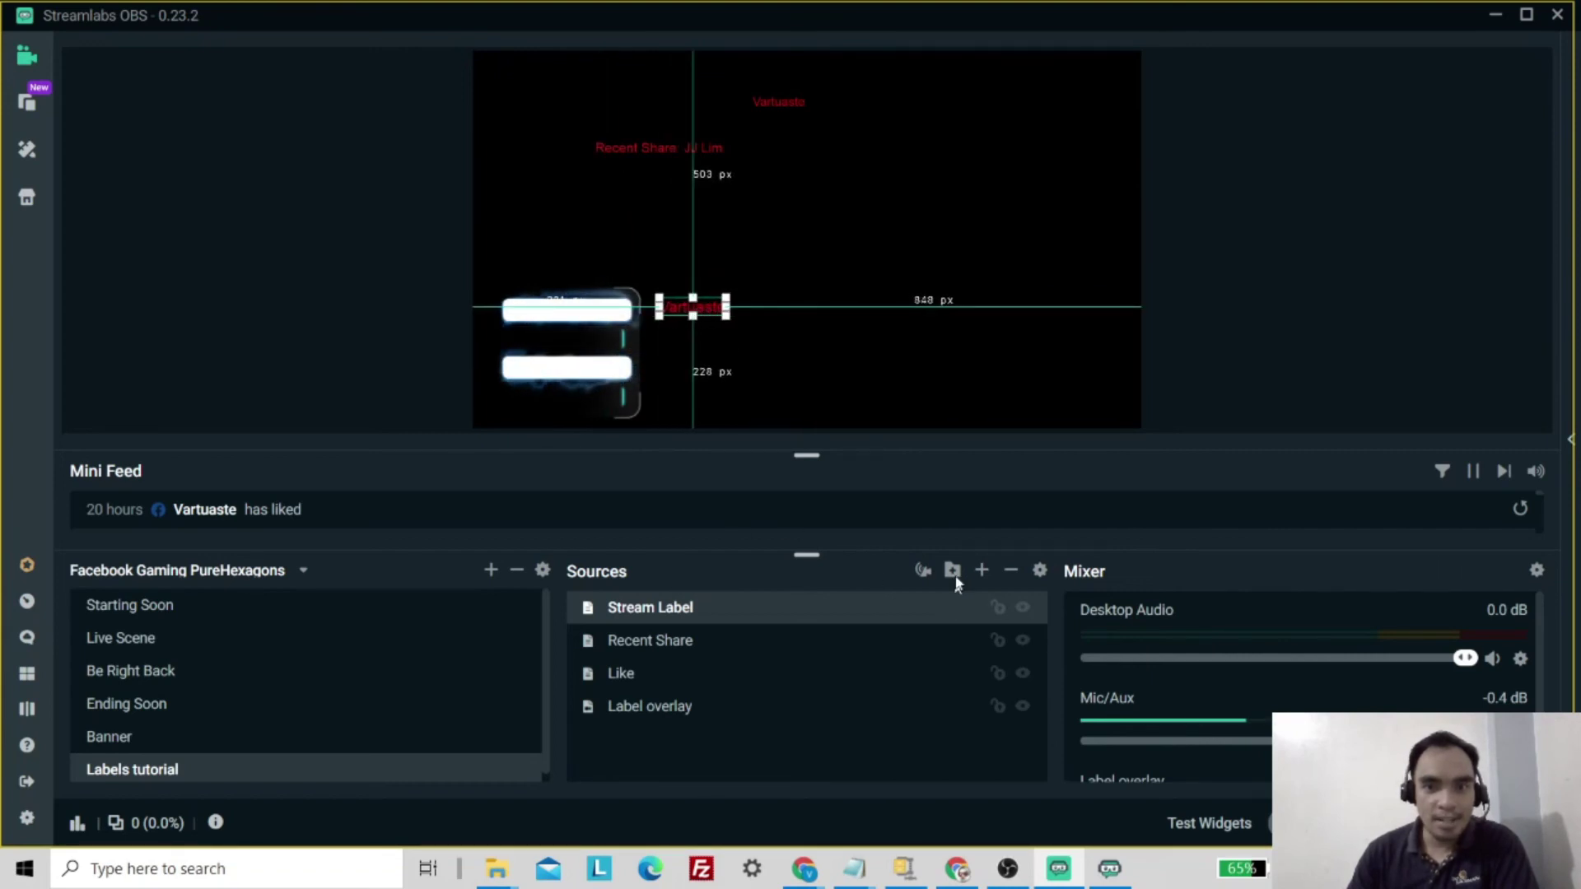
Step: Add a new Text (GDI+) source named Recent Like to the scene
{"action": "left_click", "coordinate": [981, 571]}
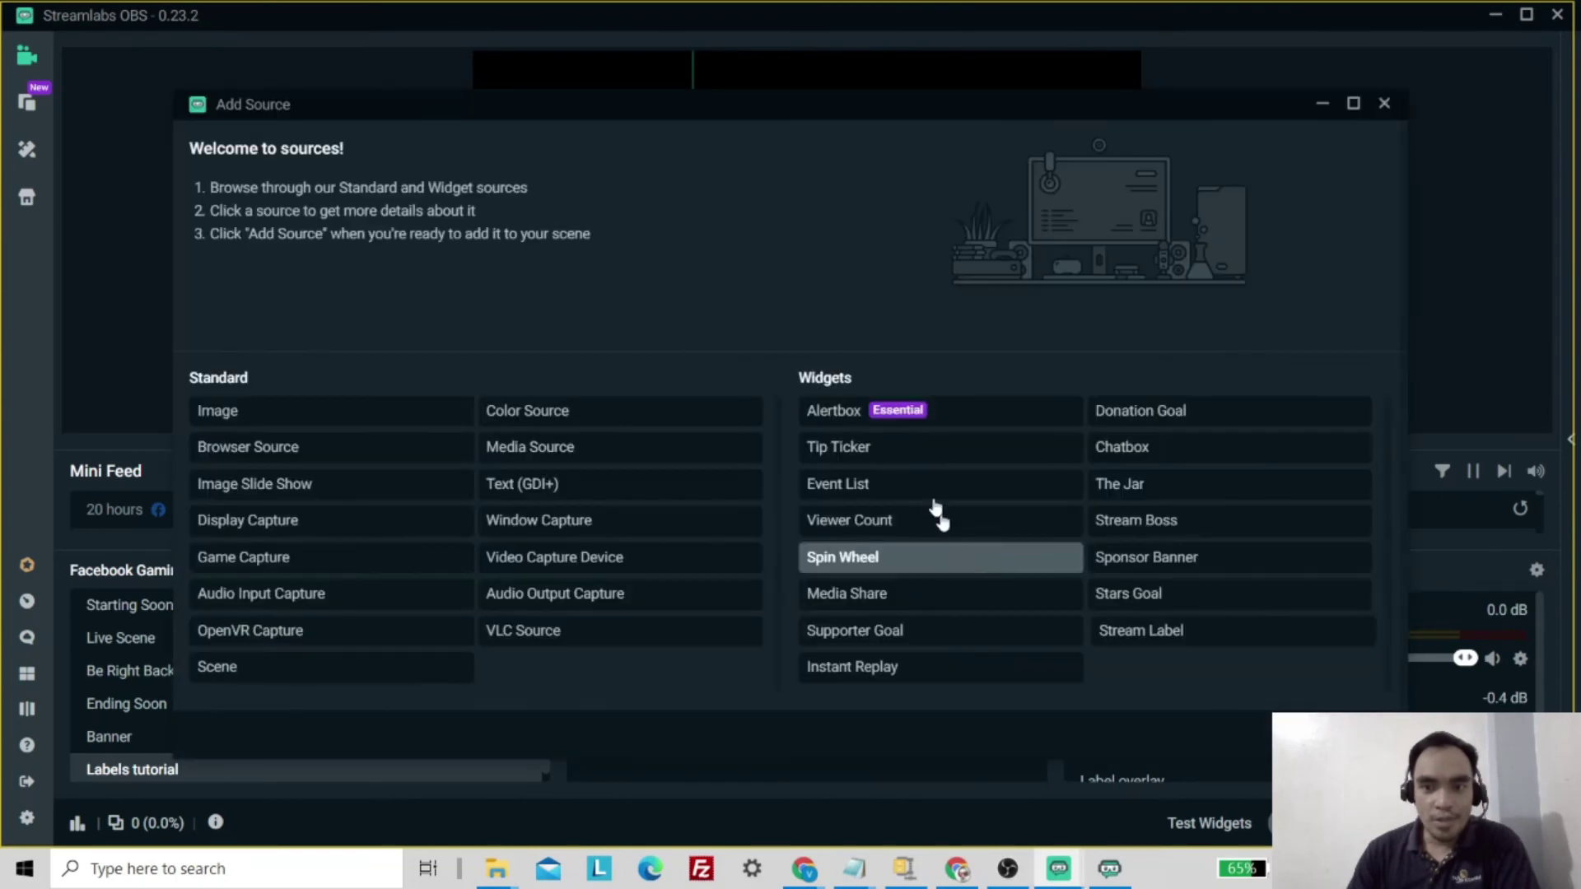
{"action": "left_click", "coordinate": [534, 490]}
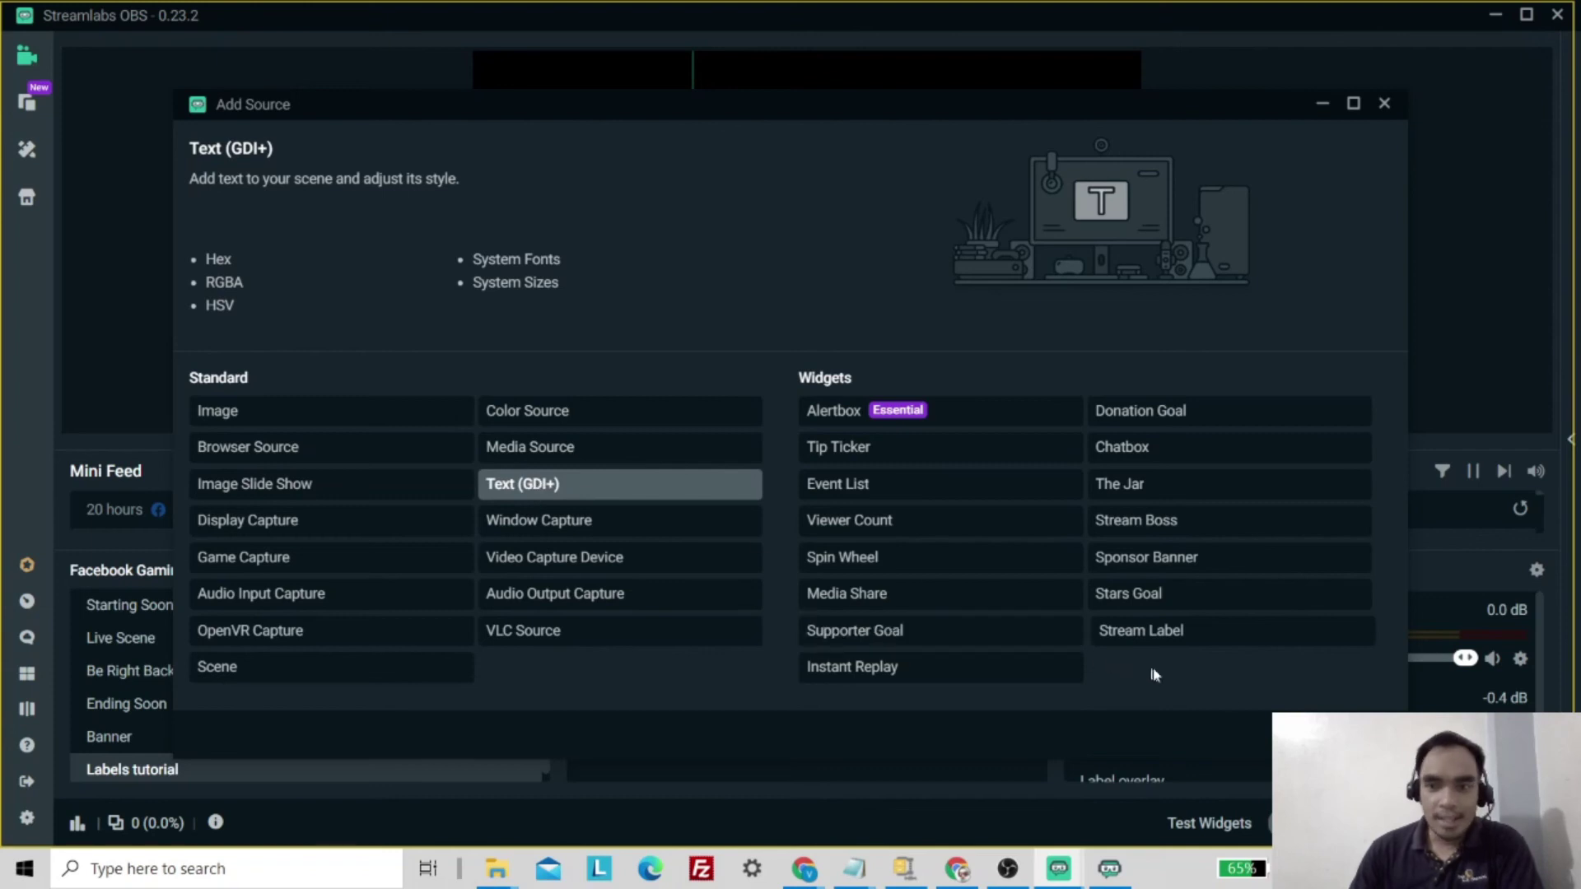
{"action": "double_click", "coordinate": [1212, 641]}
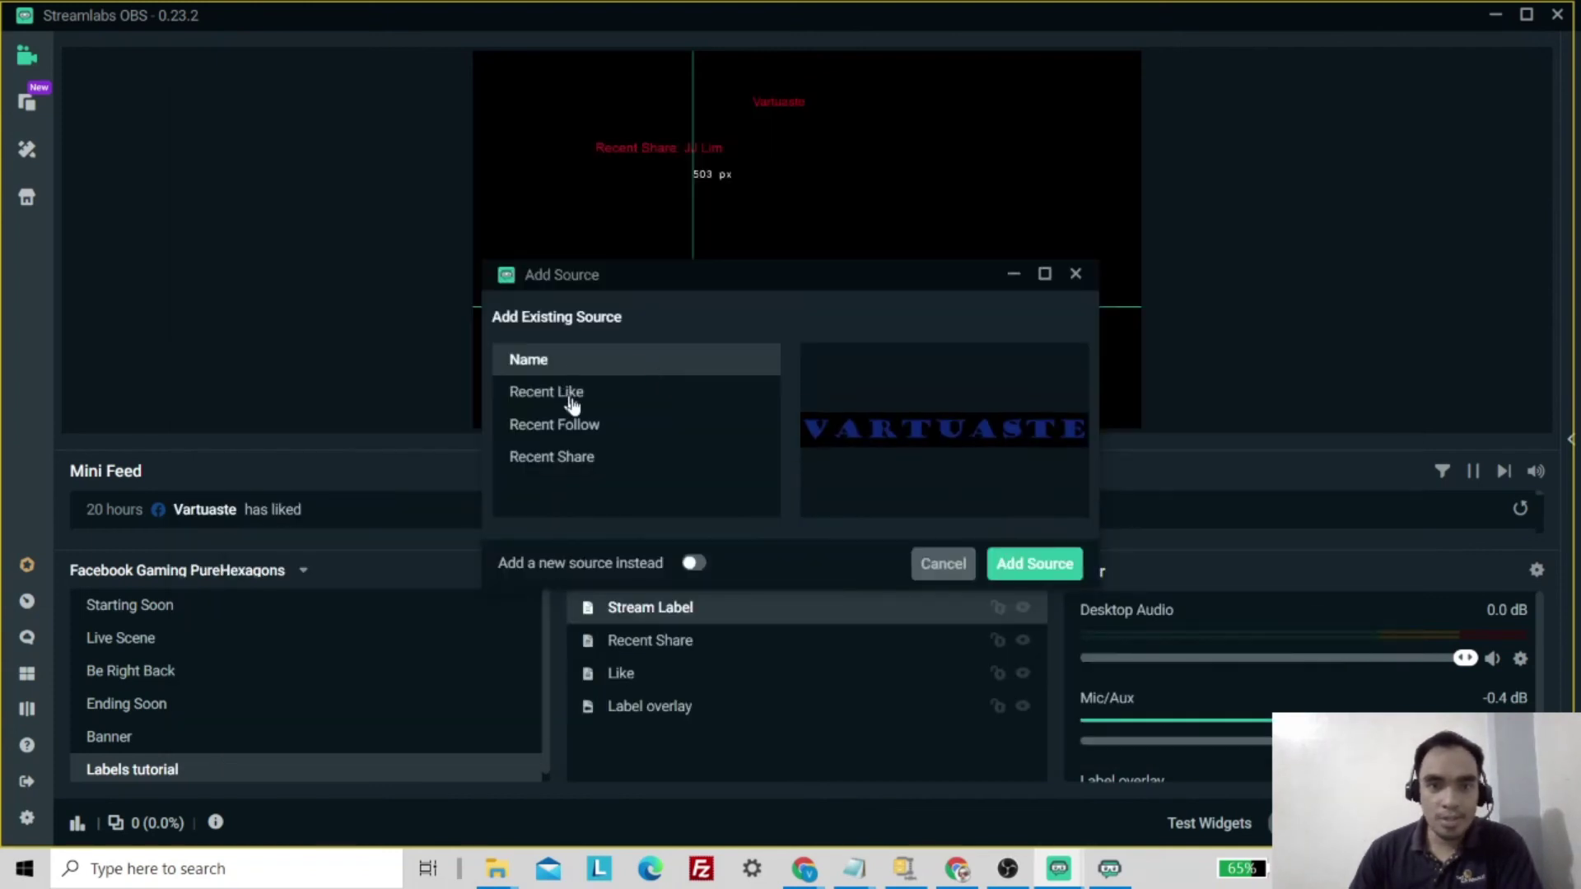
{"action": "left_click", "coordinate": [693, 564]}
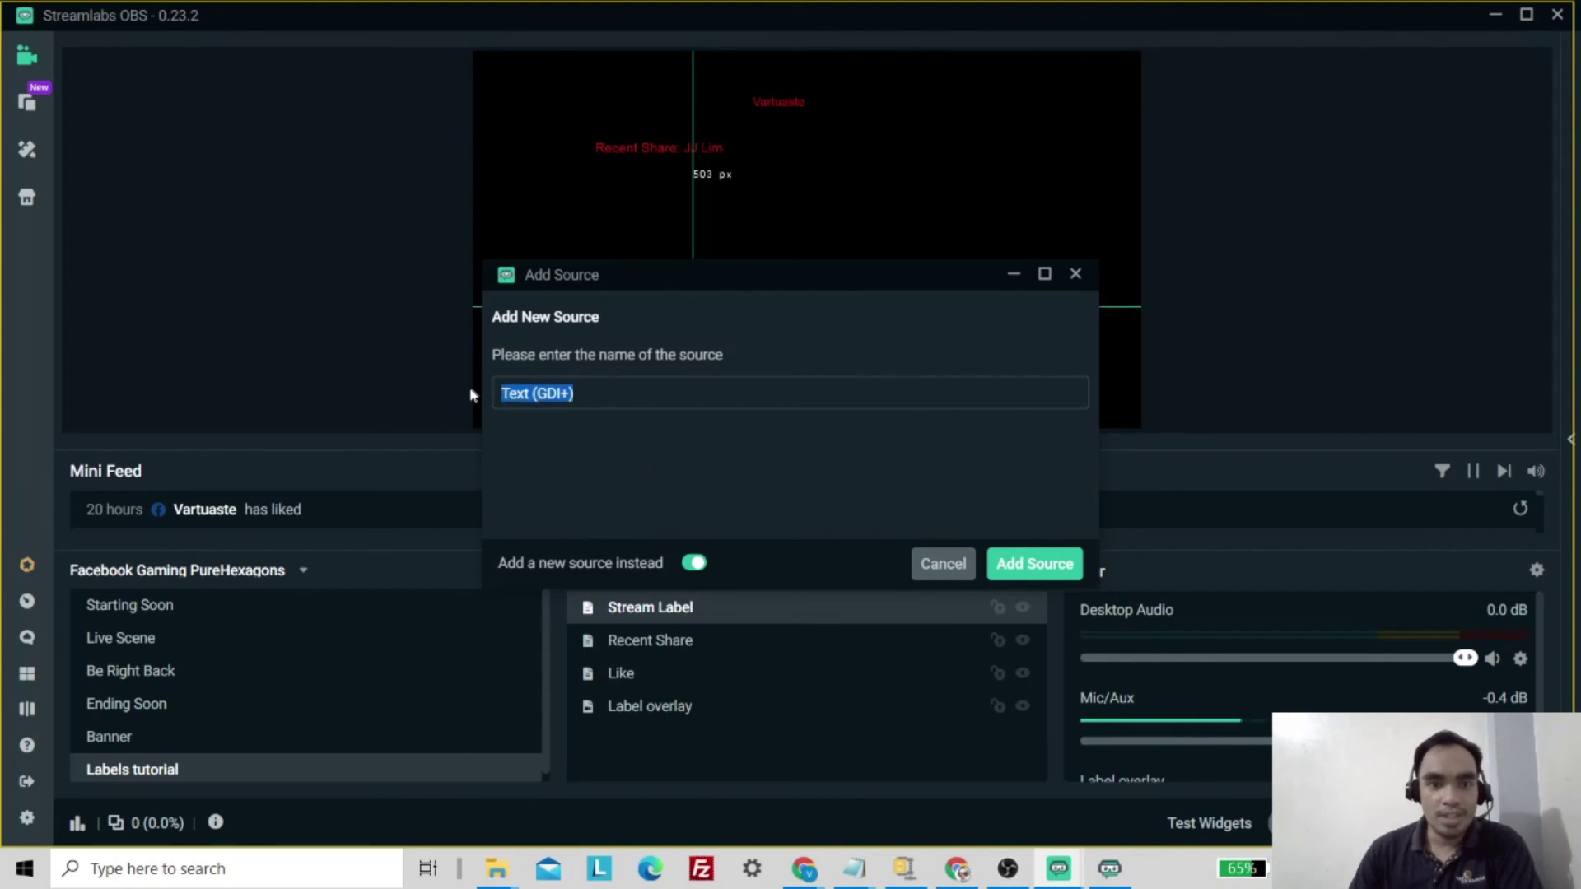
{"action": "type", "text": "Recent Like"}
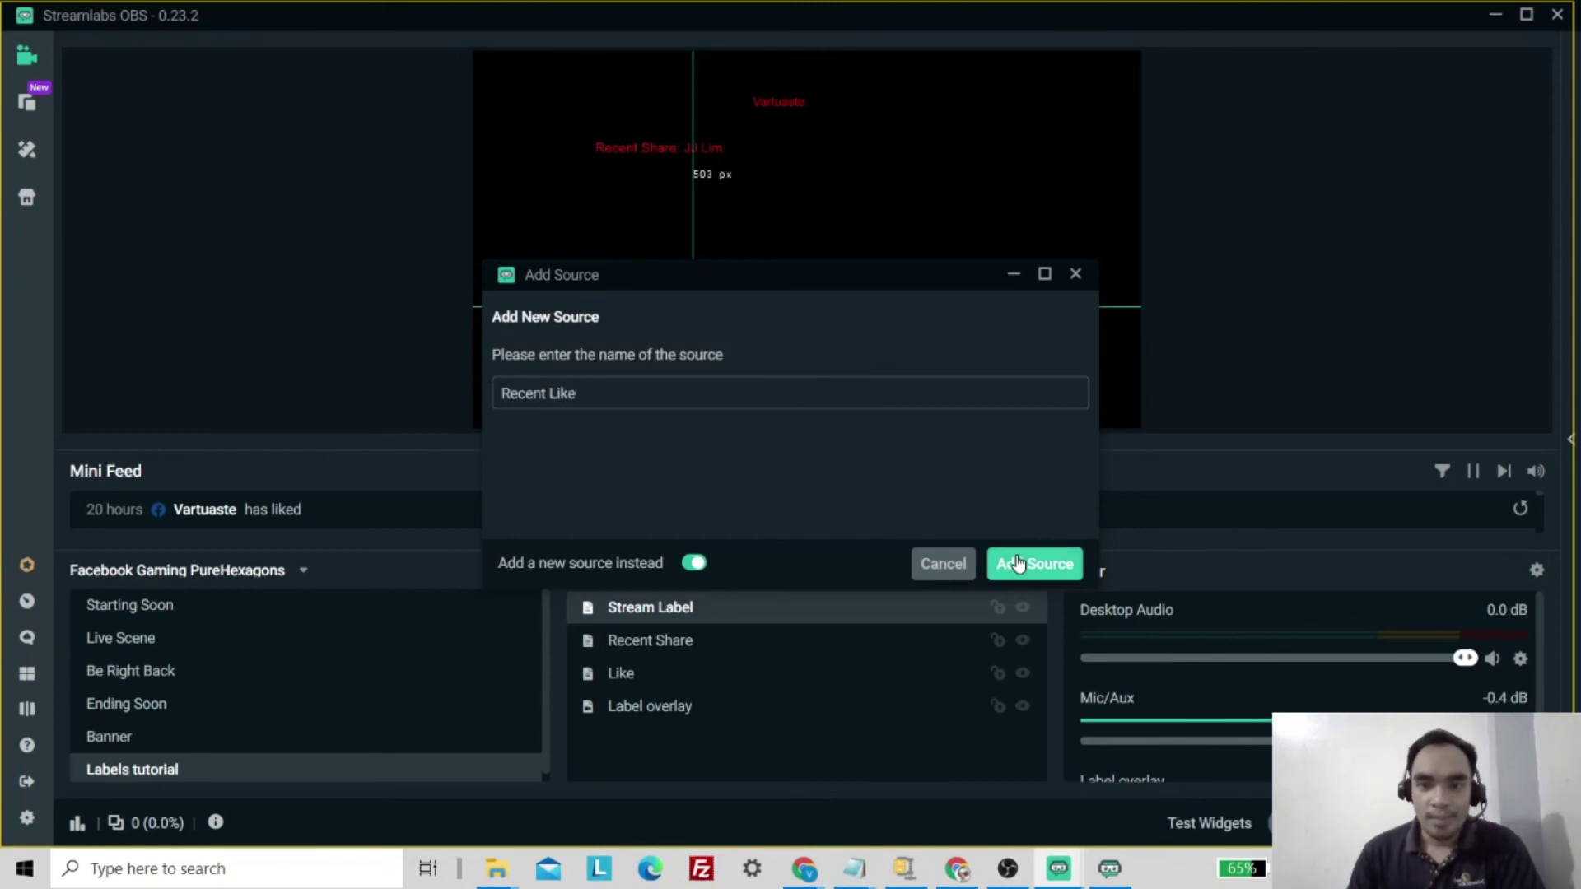
{"action": "left_click", "coordinate": [1019, 564]}
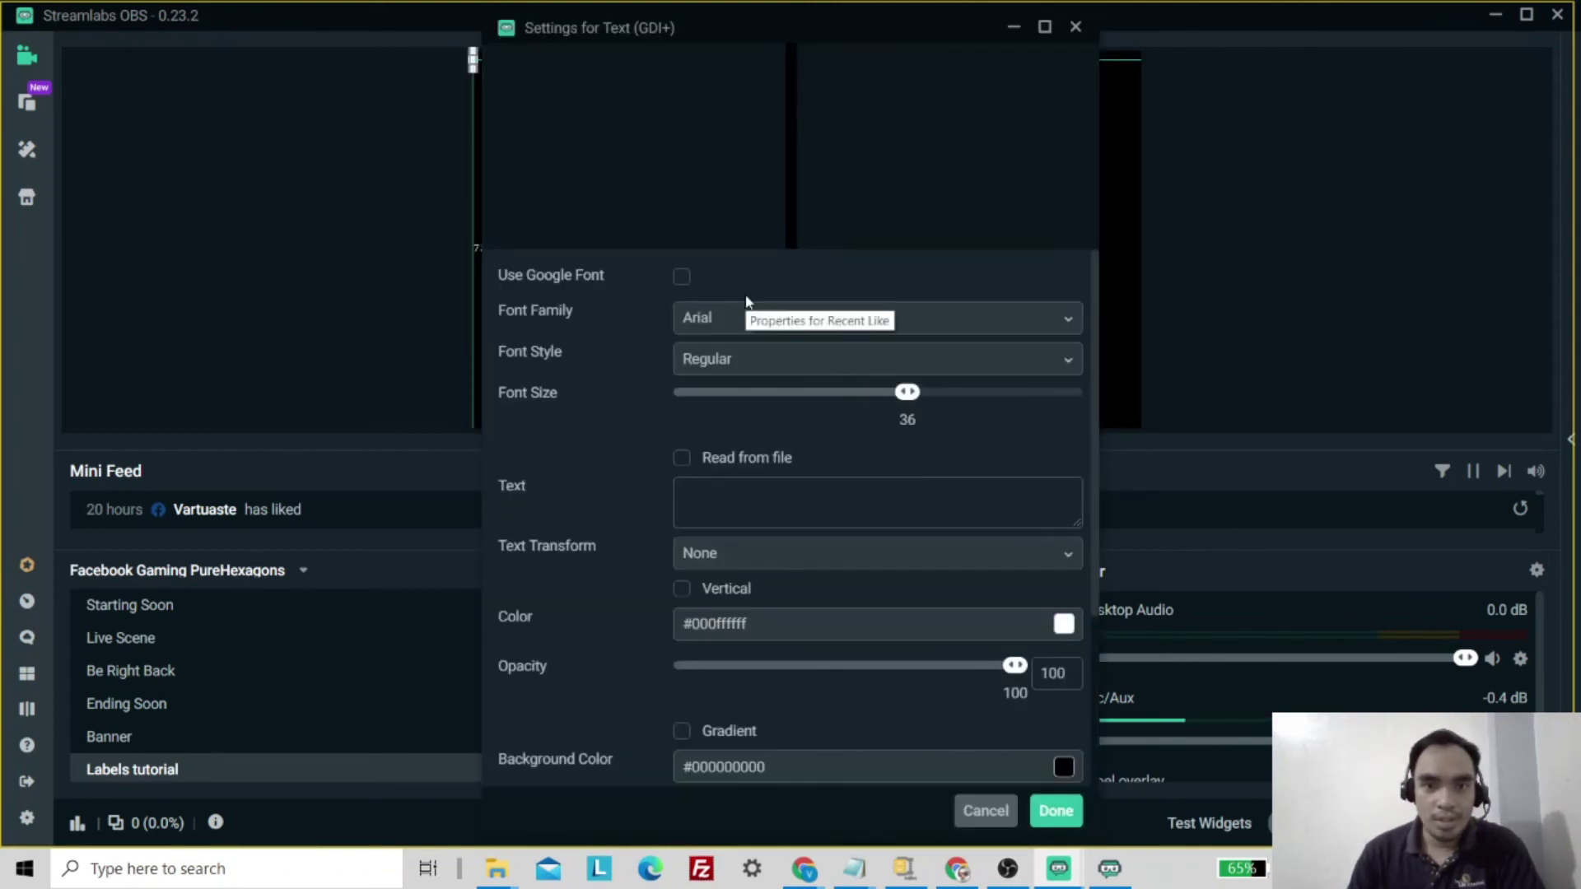
Step: Set the Recent Like text's color to red (#000e20404) and its font size to 12, then close its settings
{"action": "left_click", "coordinate": [1064, 625]}
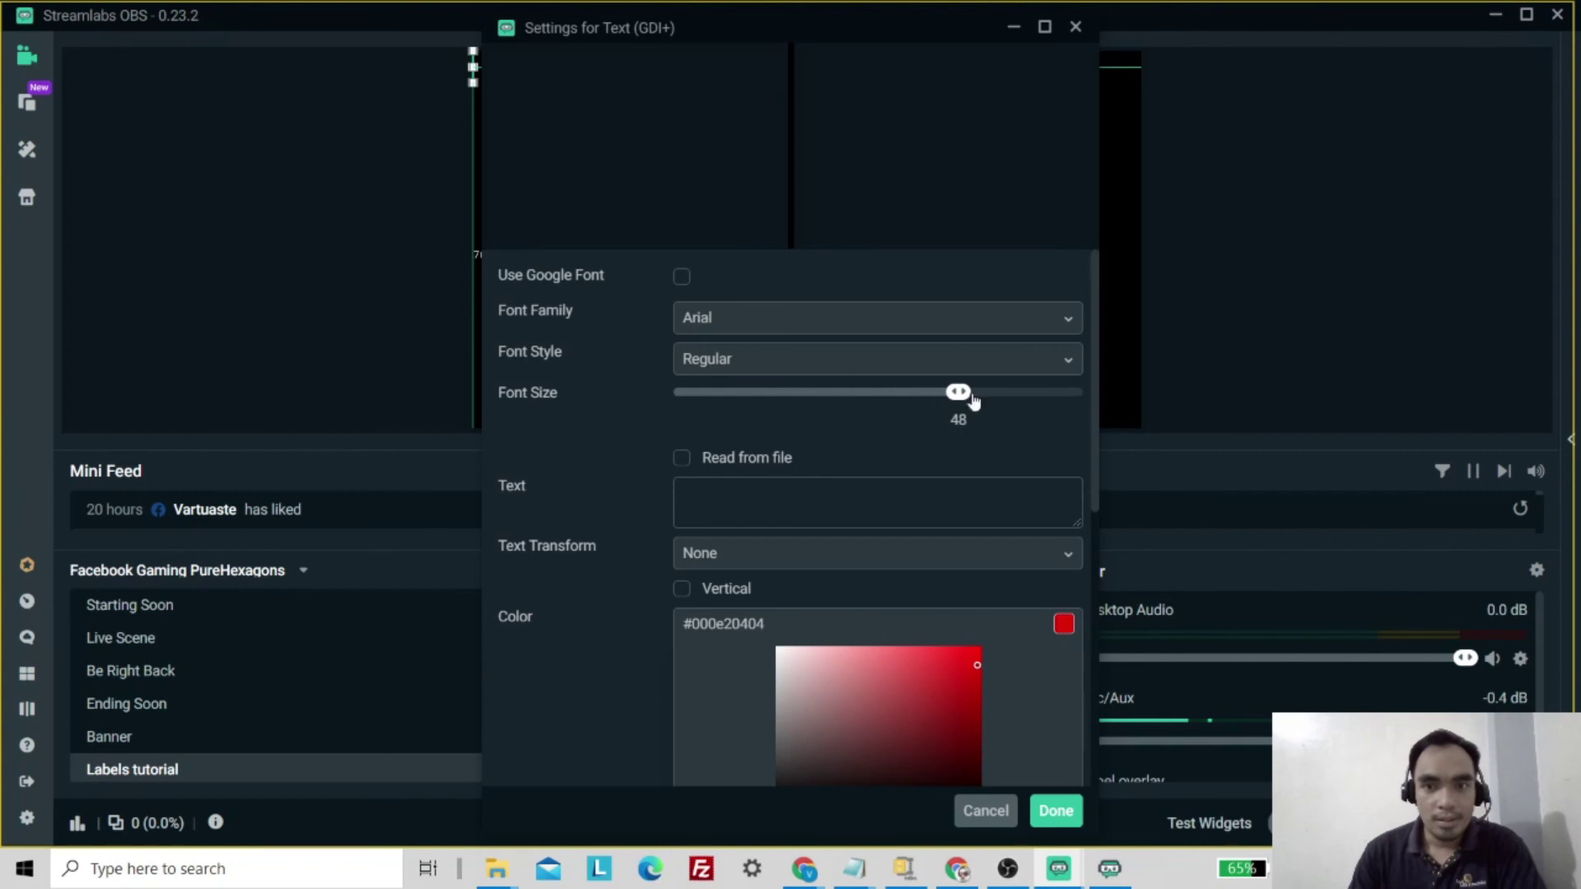
{"action": "left_click_drag", "start_coordinate": [943, 397], "coordinate": [774, 392]}
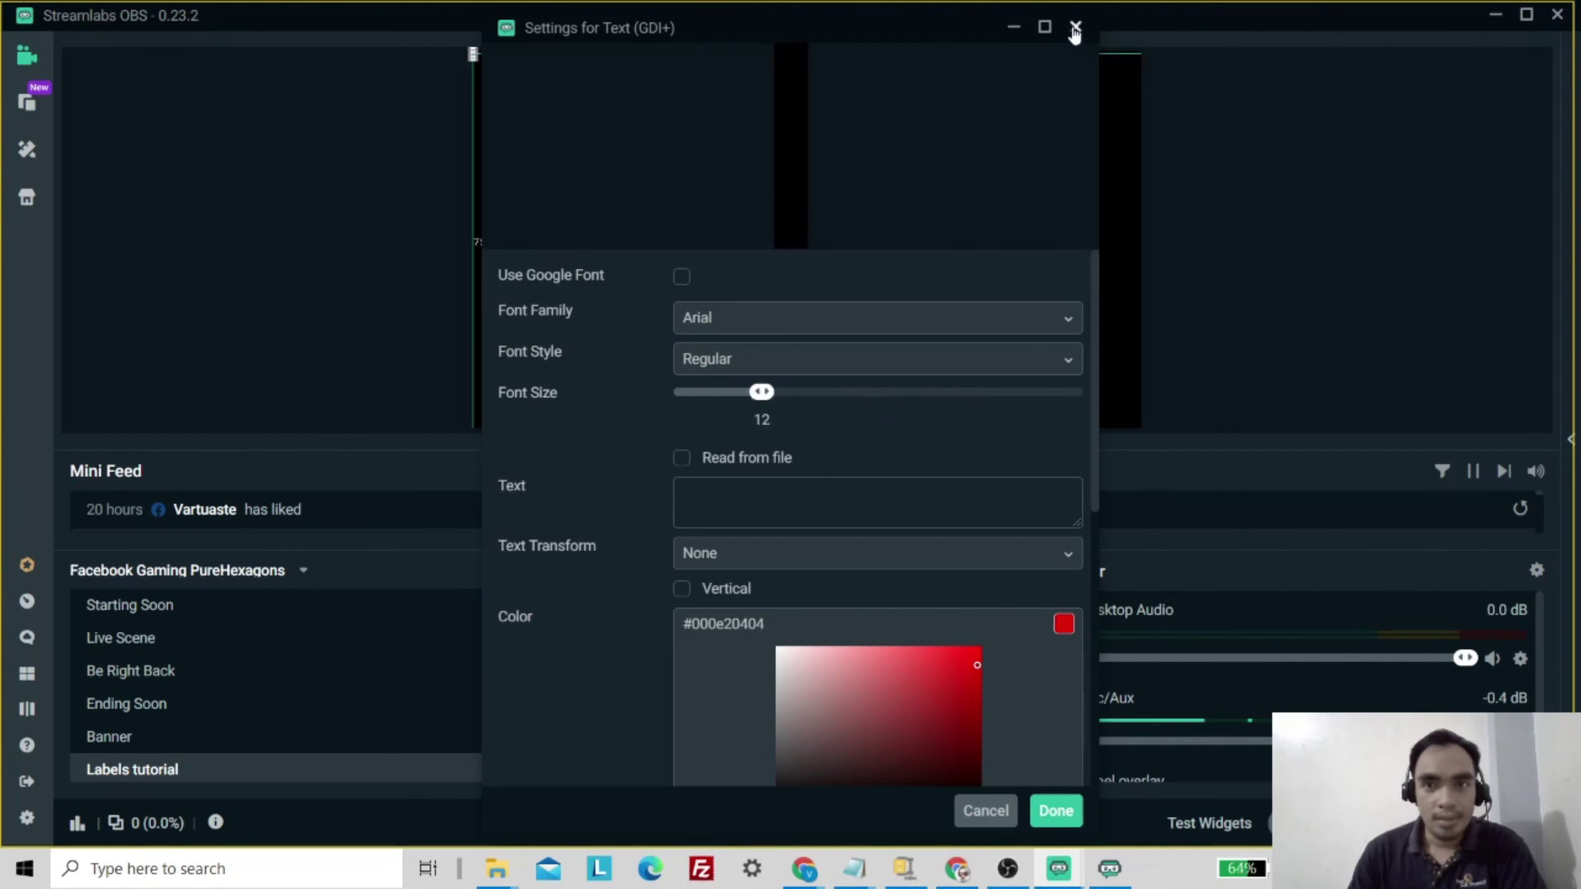
{"action": "left_click", "coordinate": [1074, 29]}
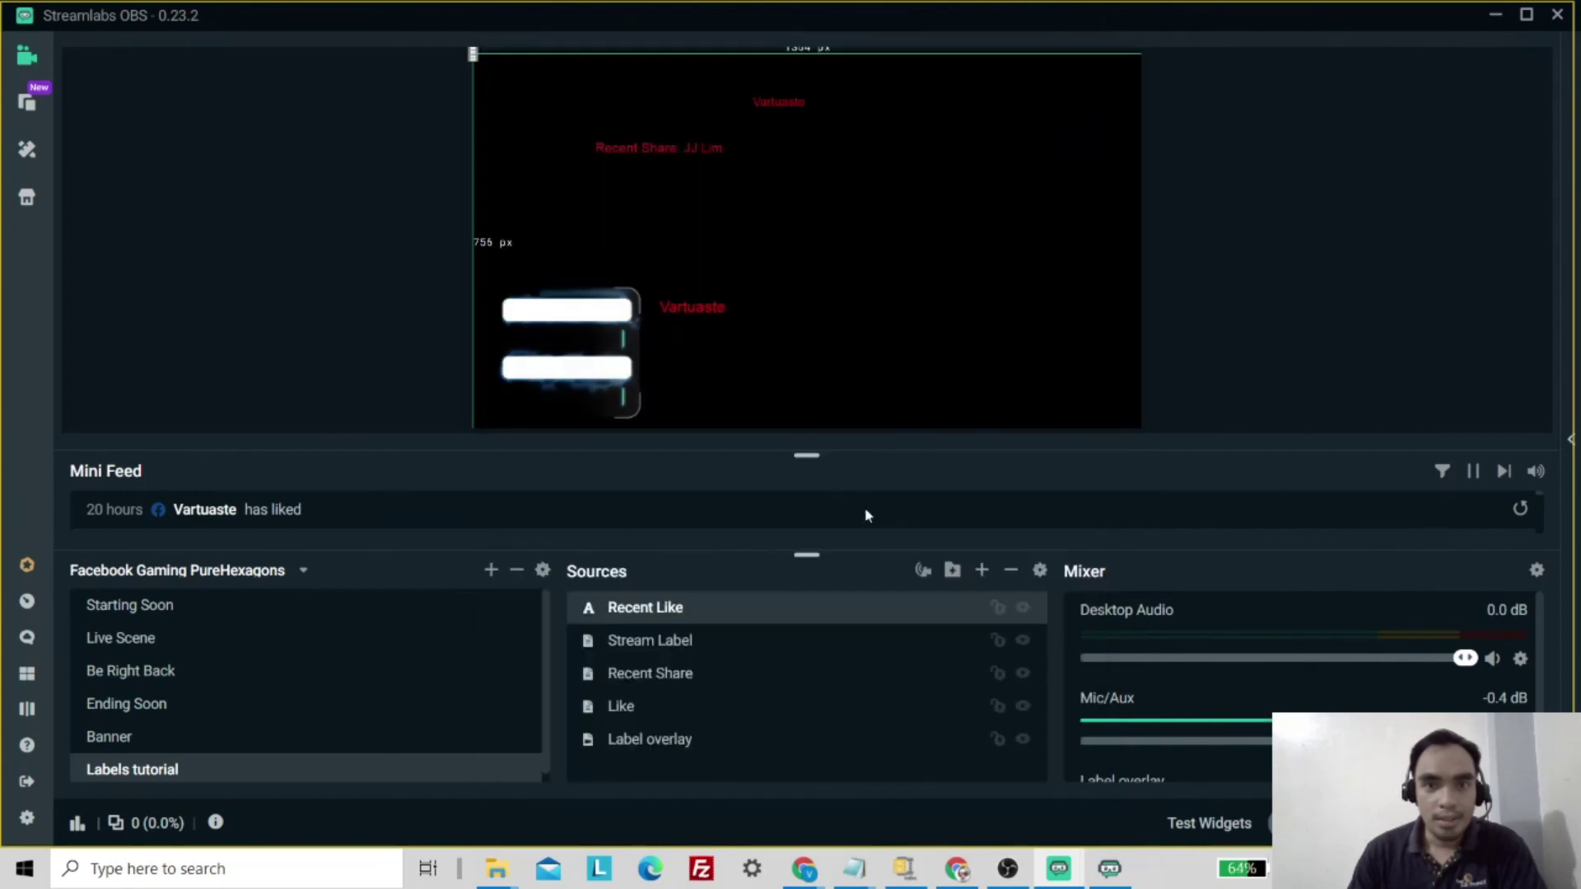
Step: Remove the Recent Like text source from the Labels tutorial scene
{"action": "right_click", "coordinate": [650, 609]}
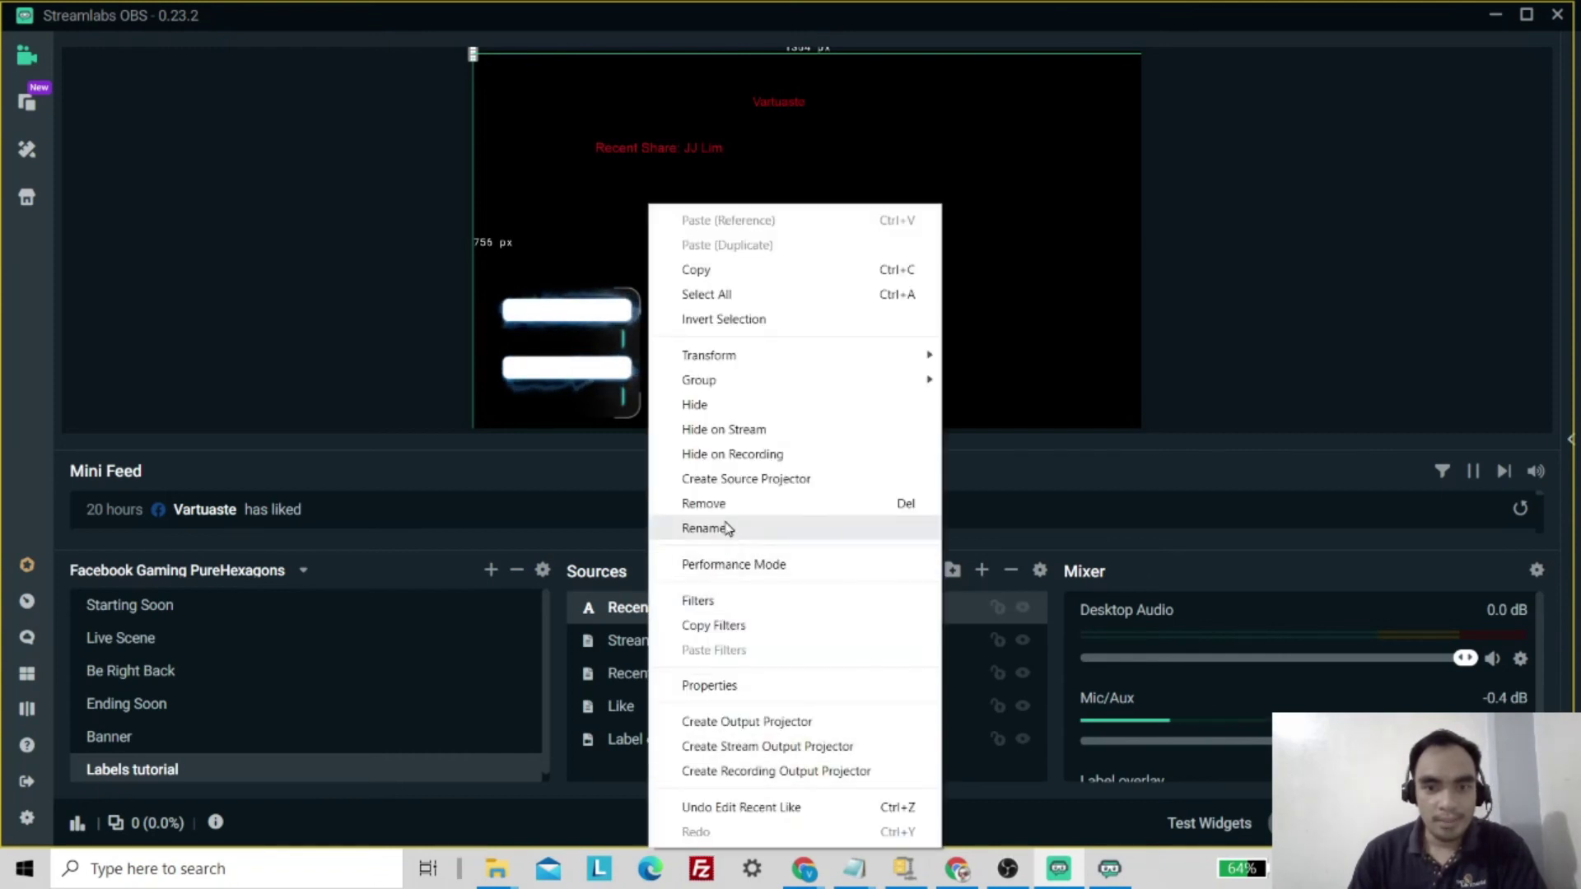
{"action": "left_click", "coordinate": [708, 503]}
{"action": "left_click", "coordinate": [849, 432]}
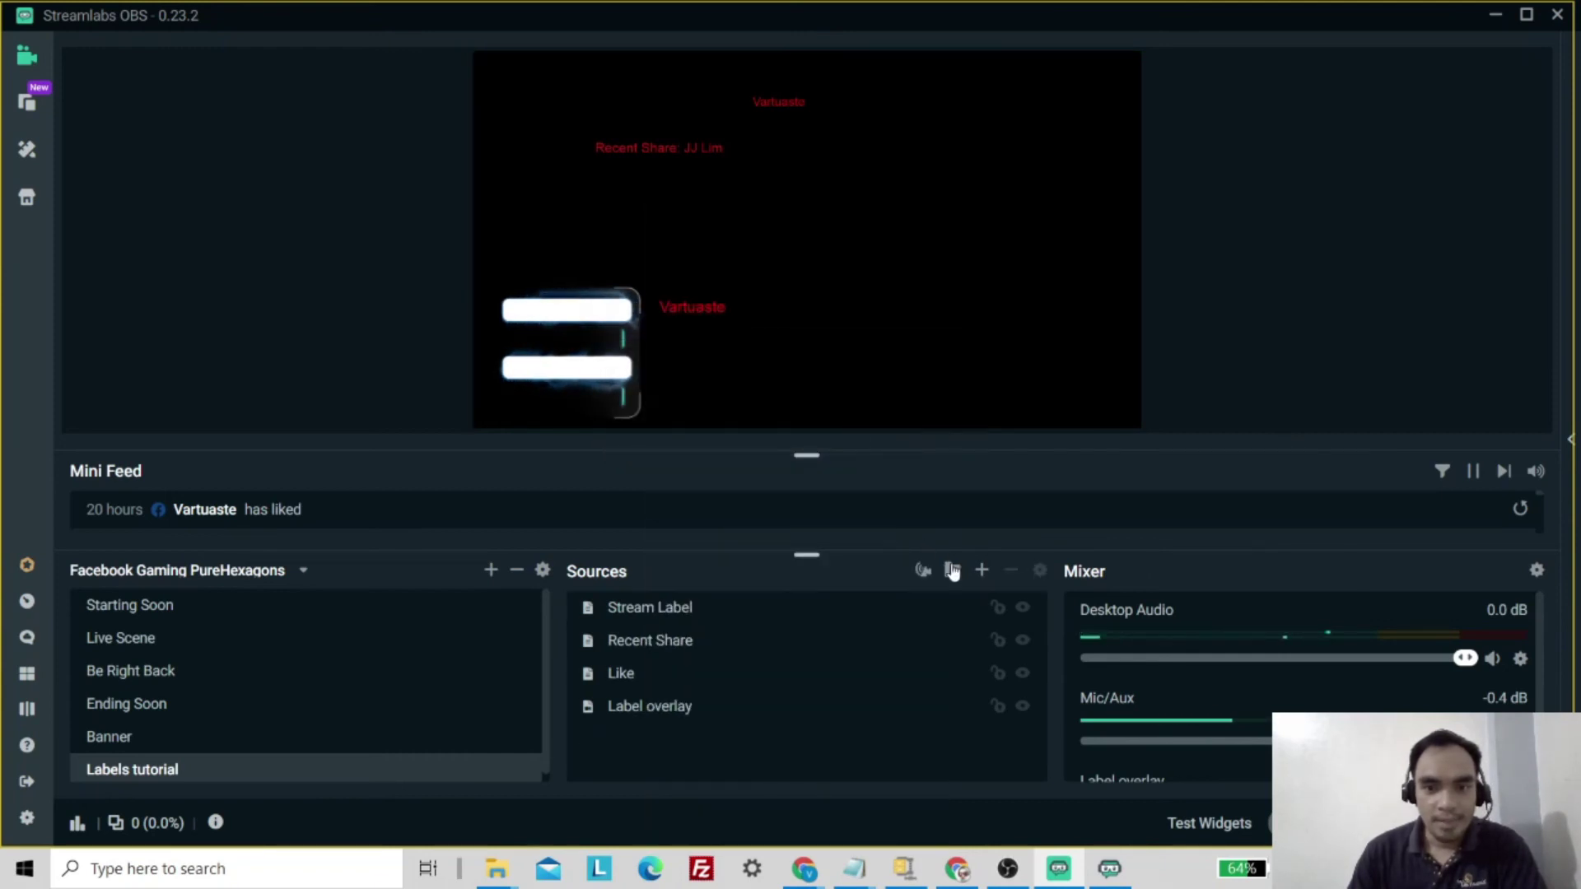
Step: Add a new Text (GDI+) source named Recent Like to the scene instead of reusing an existing one
{"action": "left_click", "coordinate": [981, 571]}
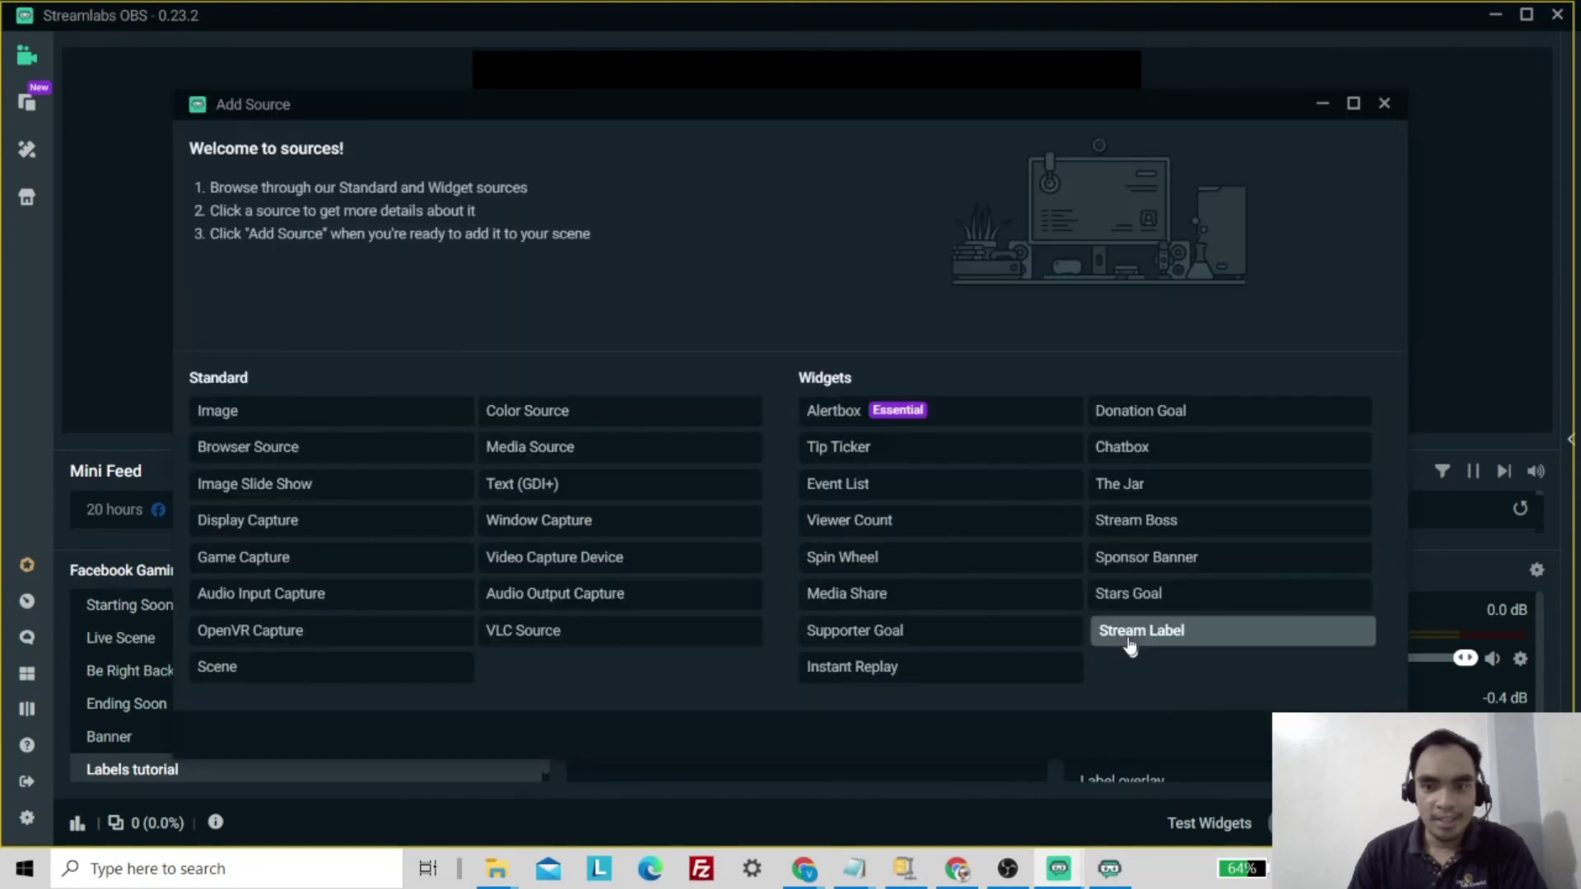
{"action": "double_click", "coordinate": [529, 486]}
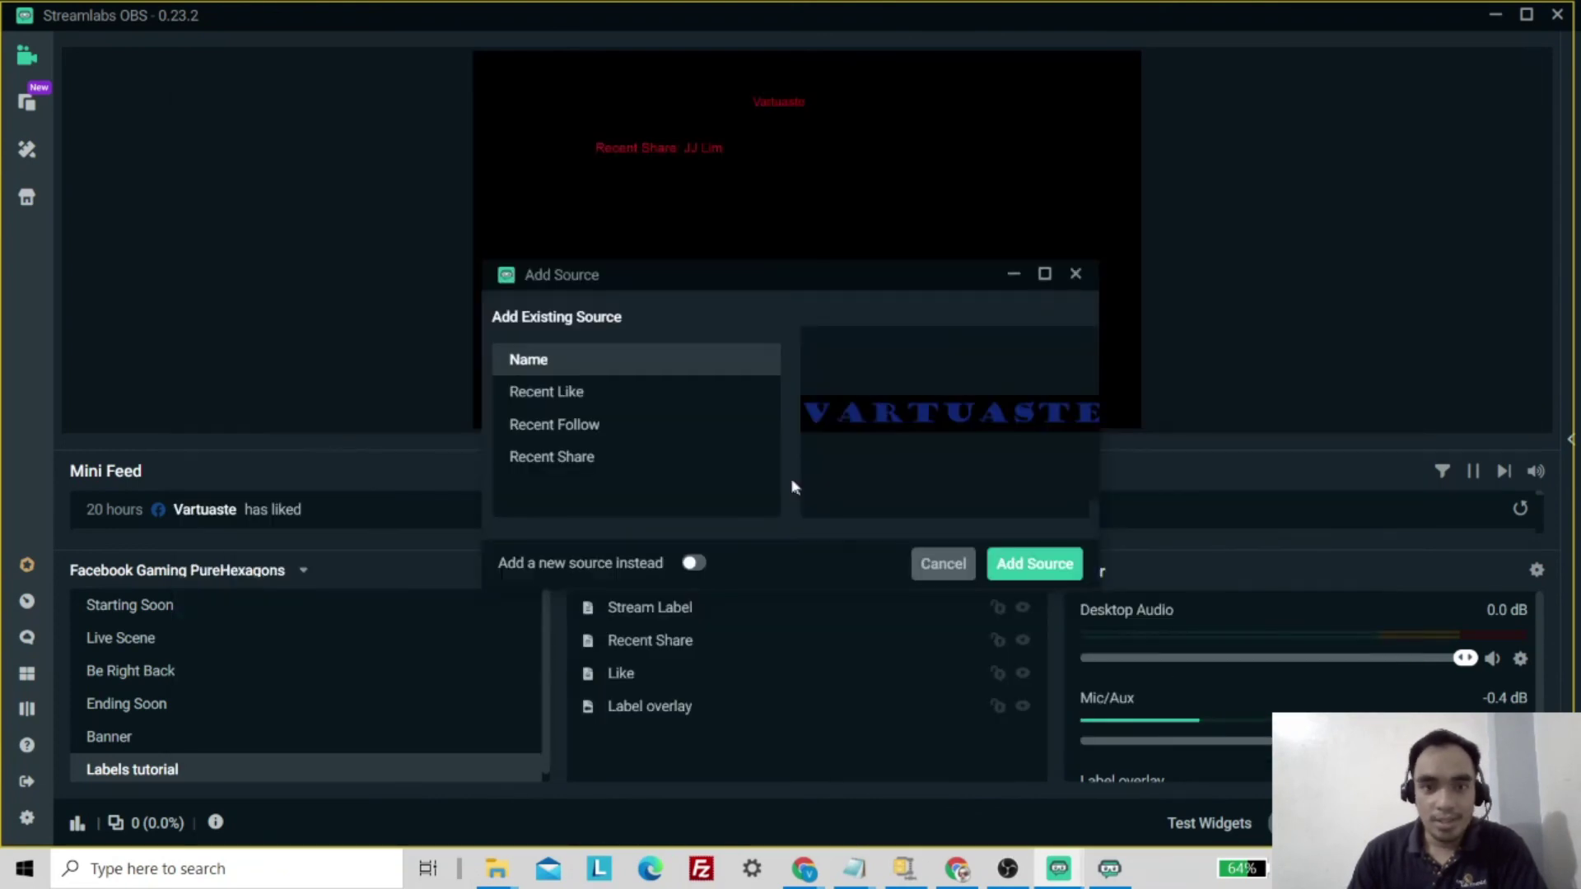
{"action": "left_click", "coordinate": [690, 563]}
{"action": "type", "text": "Recent Like"}
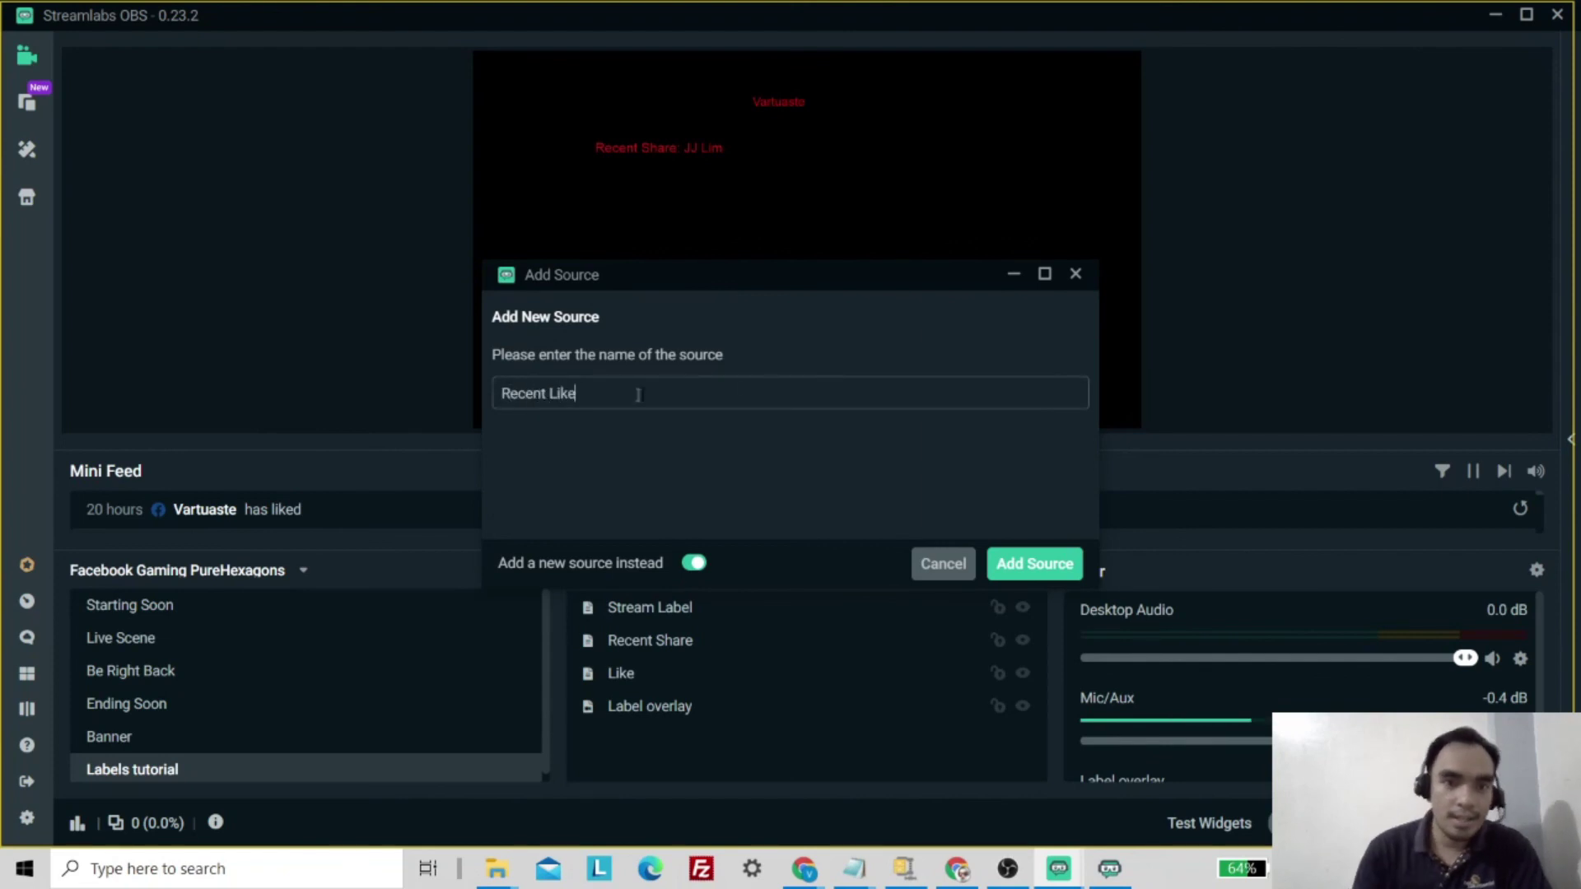
{"action": "left_click", "coordinate": [1026, 563]}
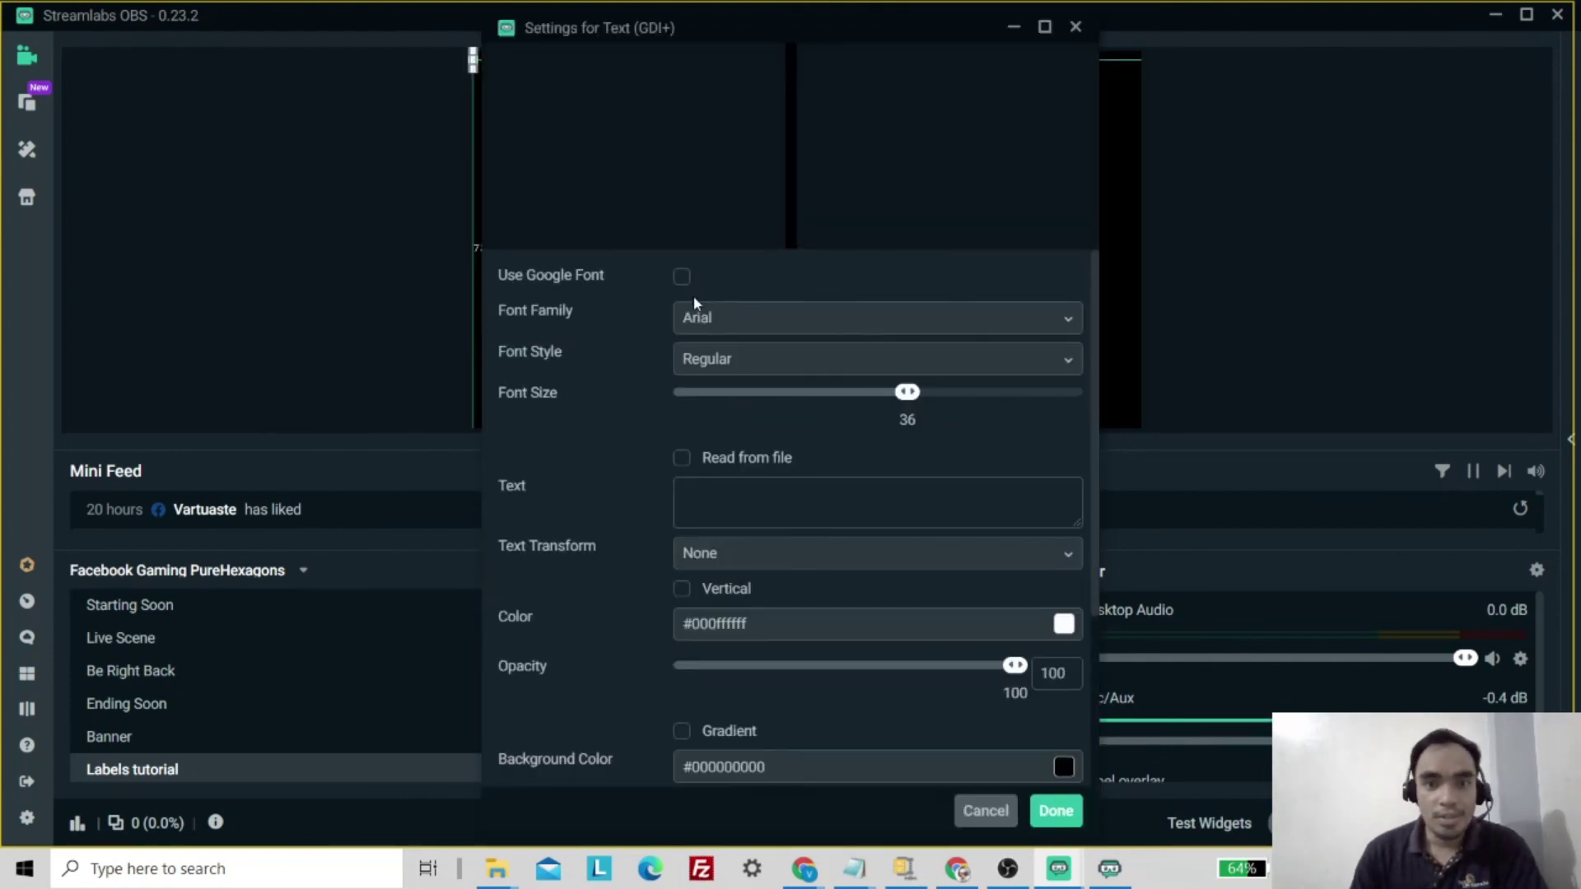
Step: Enter "Recent Like" as the source's text, color it red and accept the settings
{"action": "left_click", "coordinate": [906, 502]}
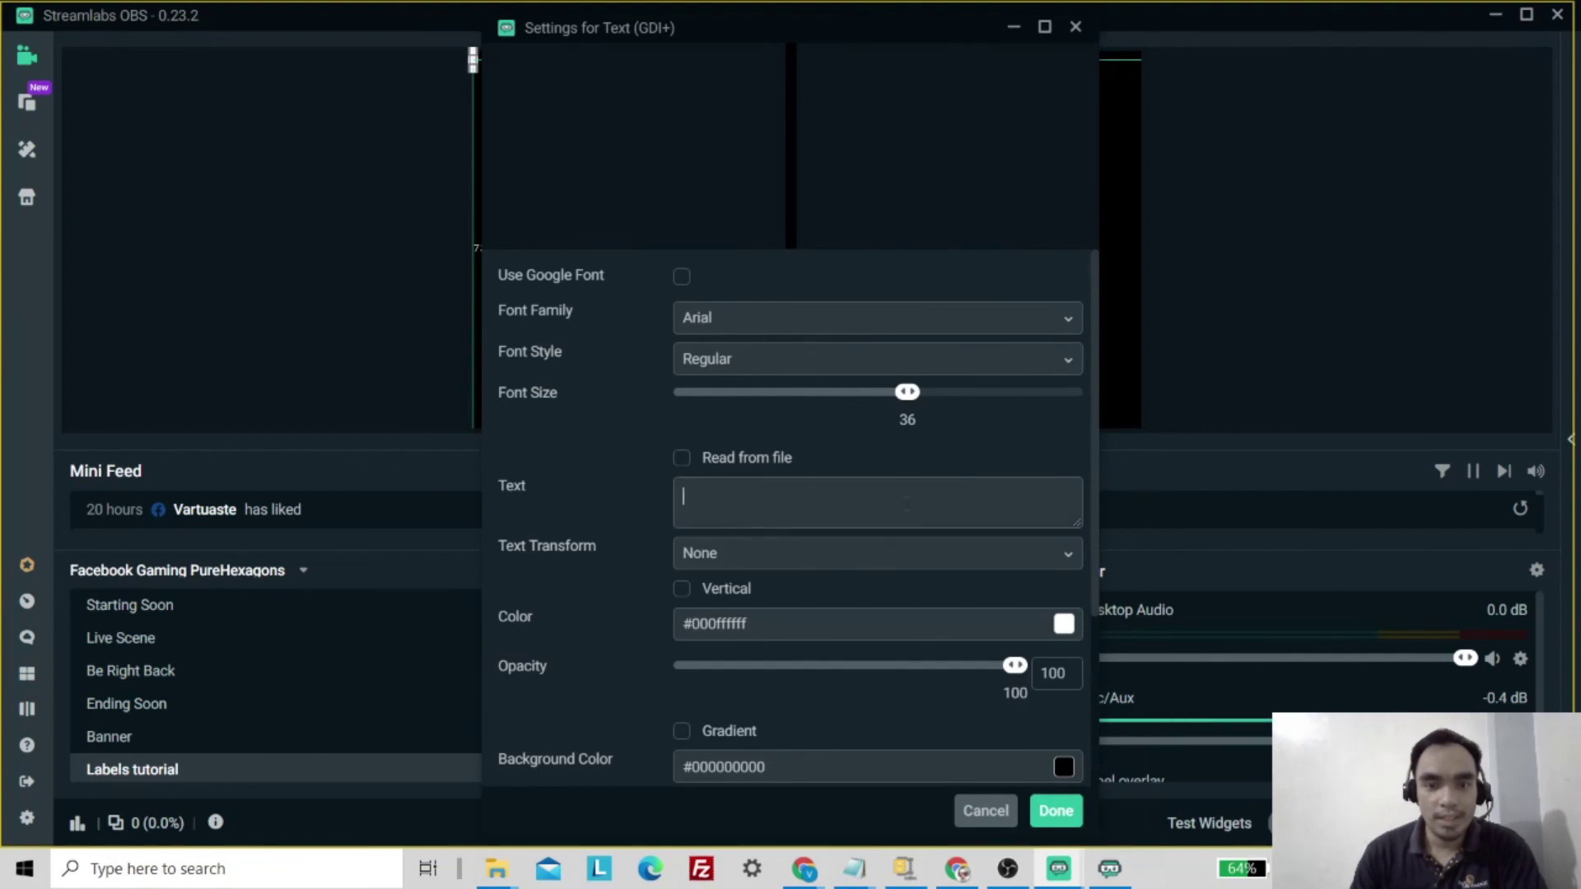
{"action": "type", "text": "Recent LIke"}
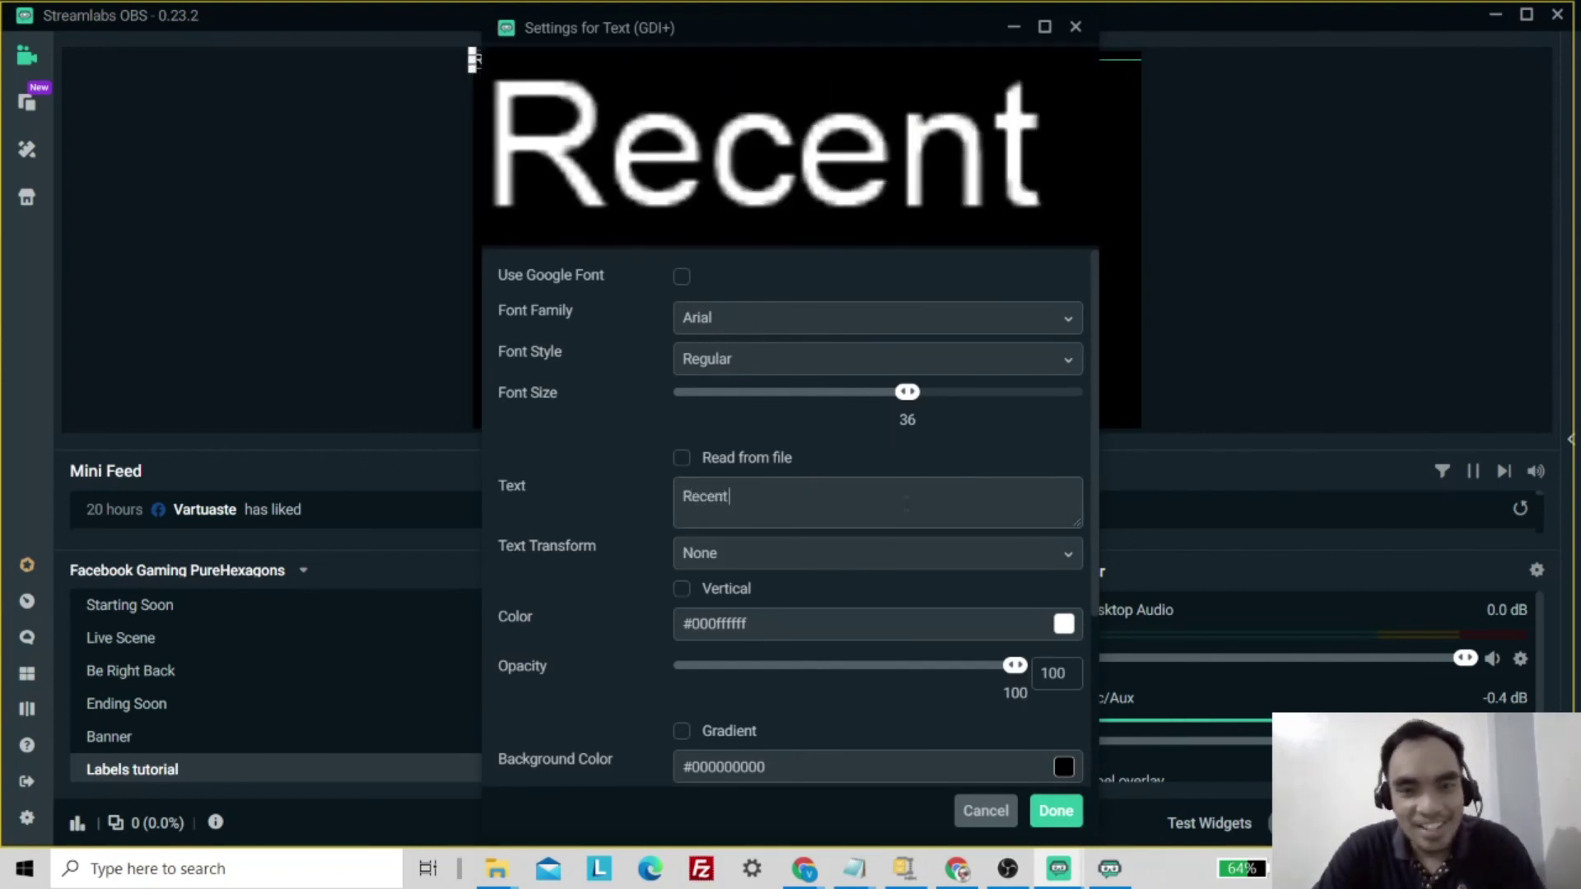
{"action": "key", "text": "BackSpace"}
{"action": "key", "text": "BackSpace"}
{"action": "key", "text": "BackSpace"}
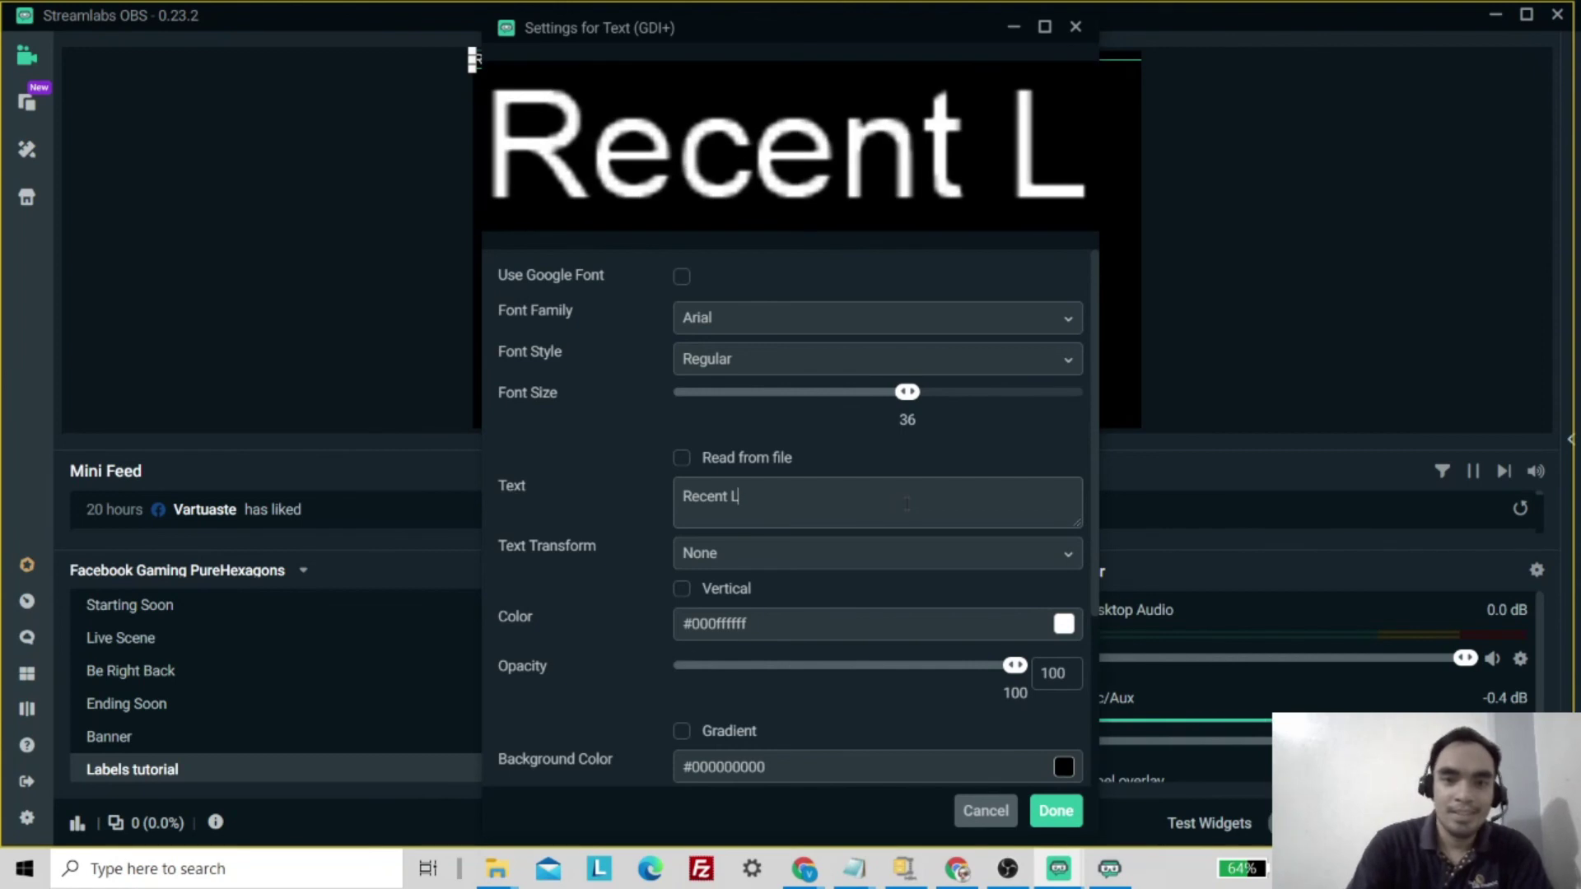
{"action": "type", "text": "ike"}
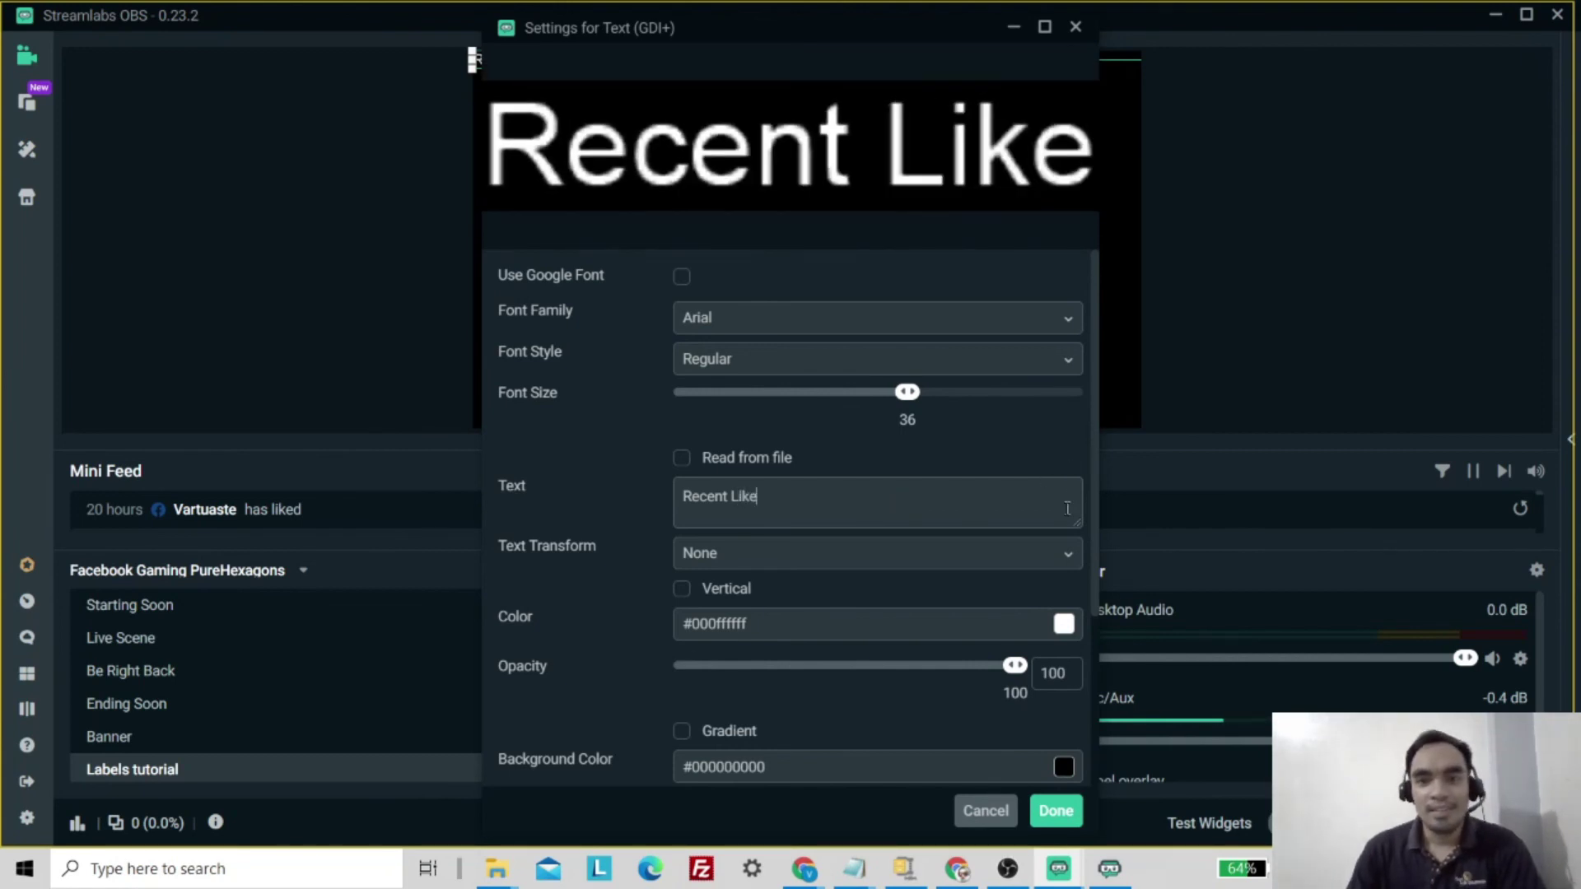
{"action": "left_click", "coordinate": [1064, 625]}
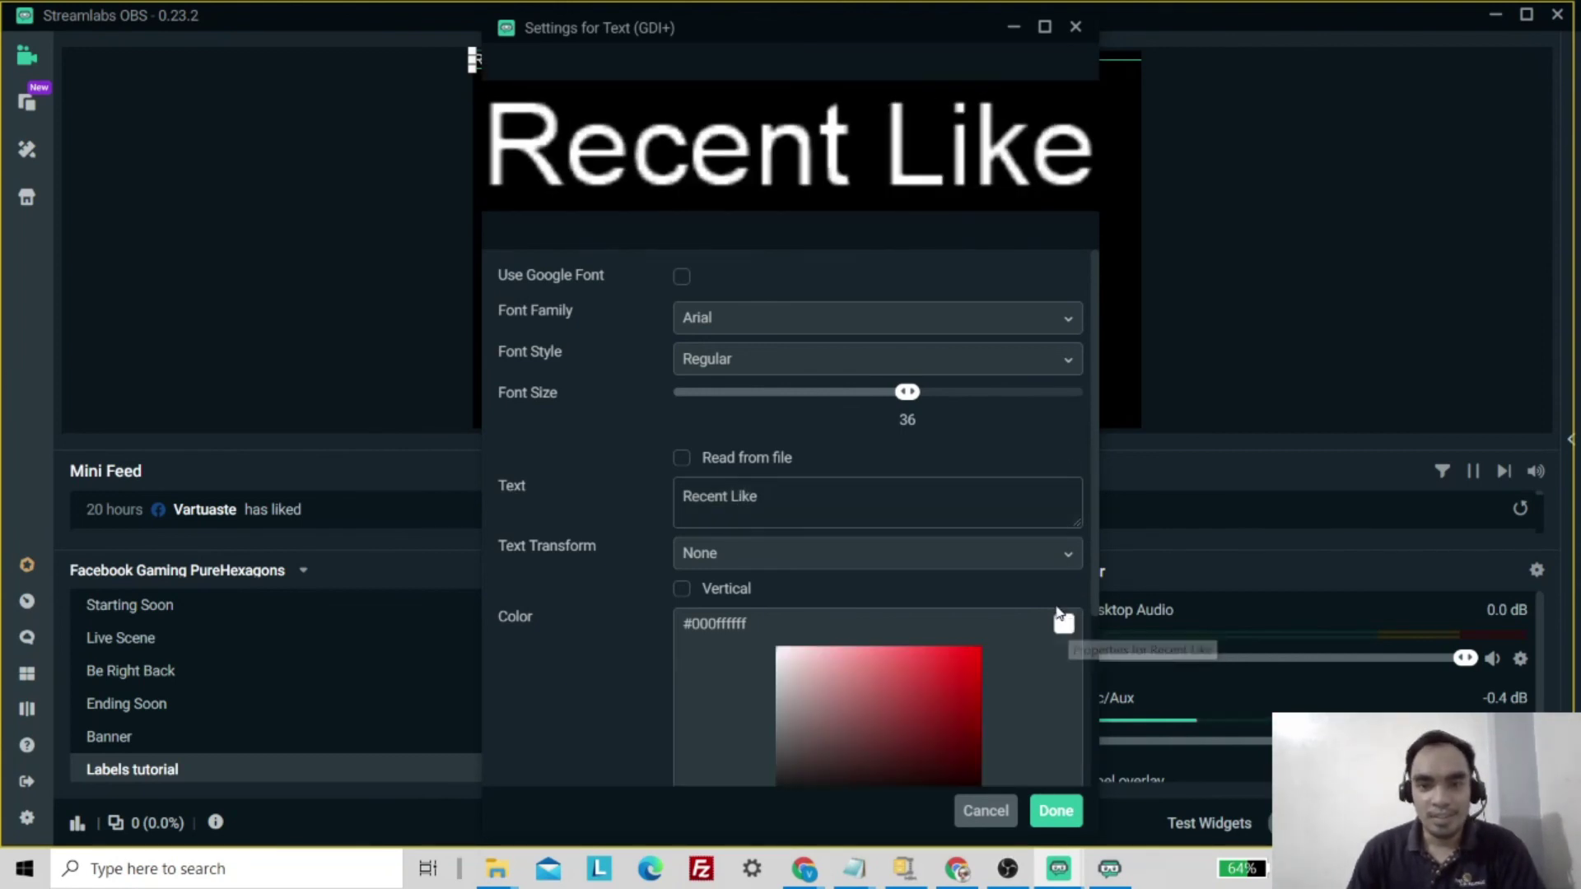
{"action": "left_click", "coordinate": [961, 644]}
{"action": "left_click", "coordinate": [1056, 811]}
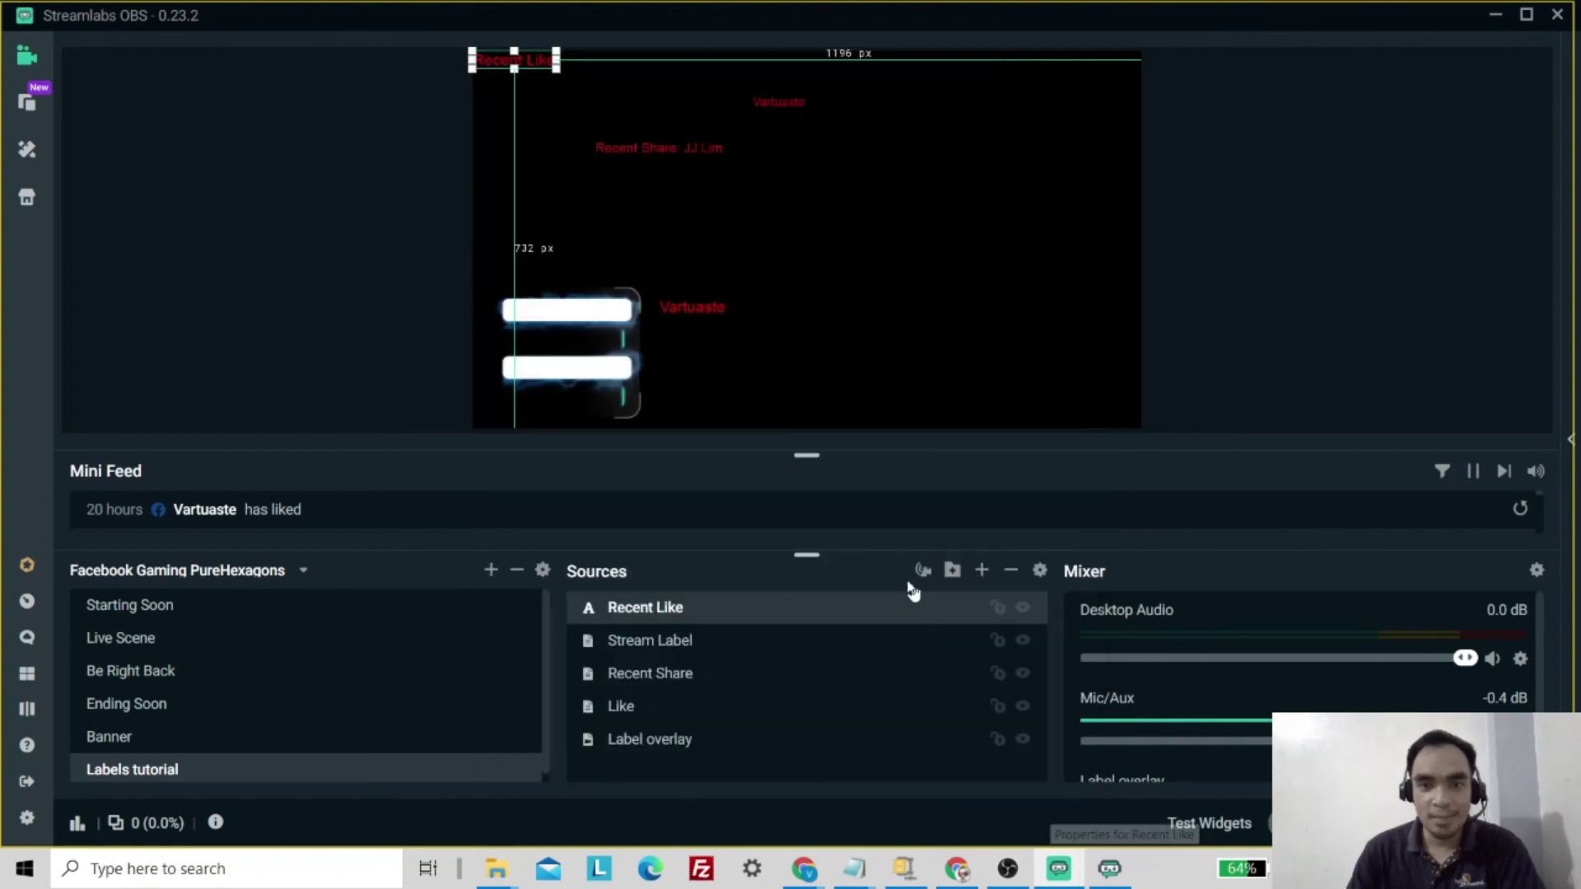
Step: Place the Recent Like caption on the overlay's upper white bar and move the Stream Label name closer to the overlay, level with that bar
{"action": "left_click_drag", "start_coordinate": [527, 58], "coordinate": [588, 313]}
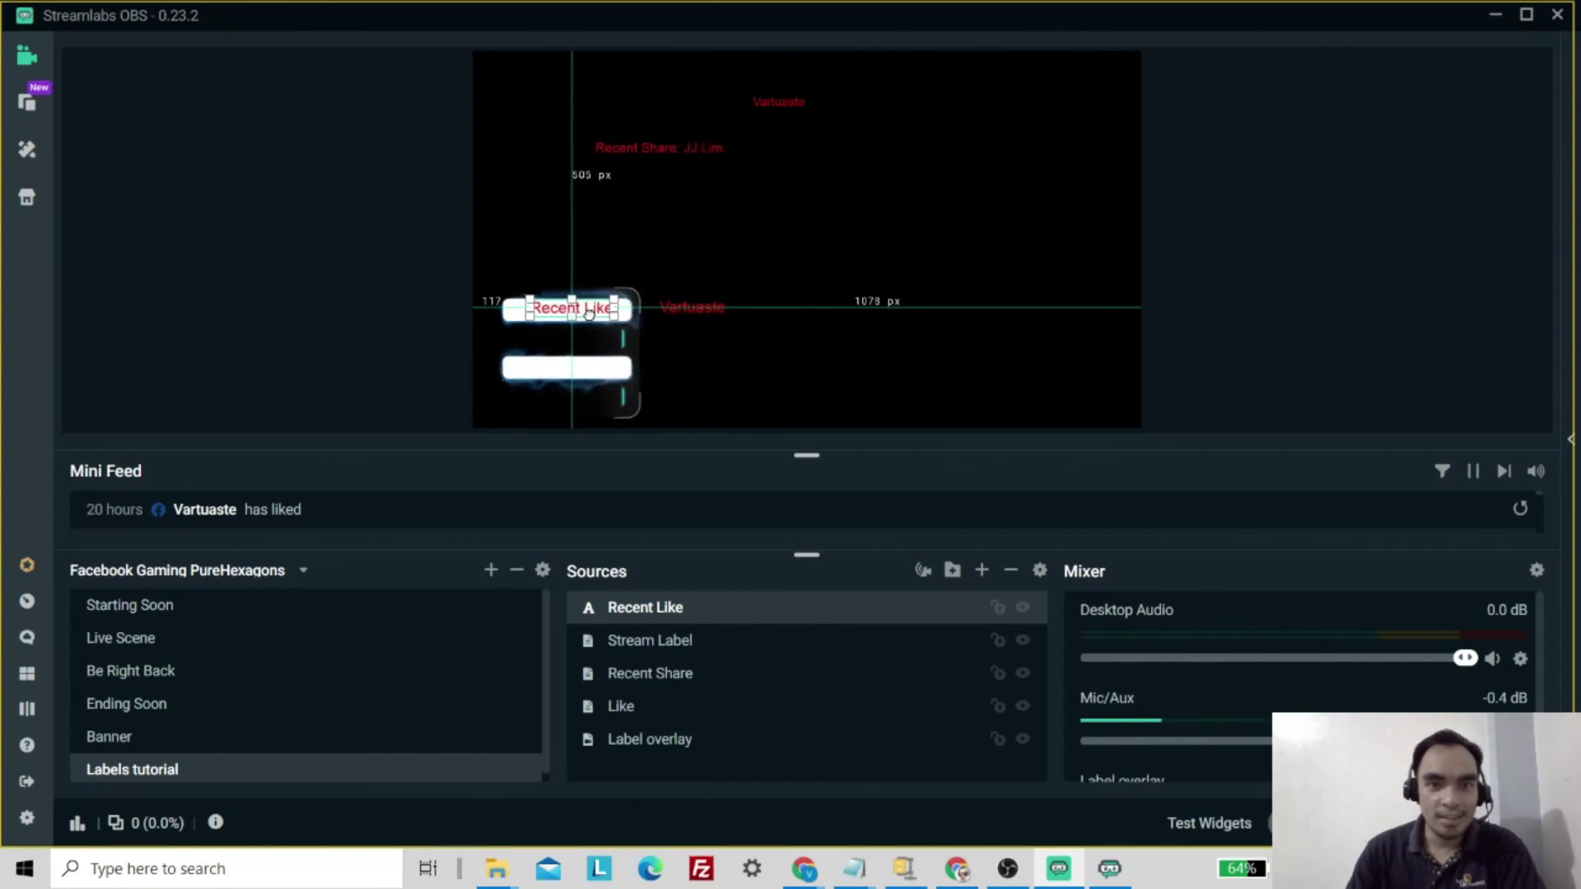
{"action": "left_click", "coordinate": [764, 223]}
{"action": "left_click", "coordinate": [696, 307]}
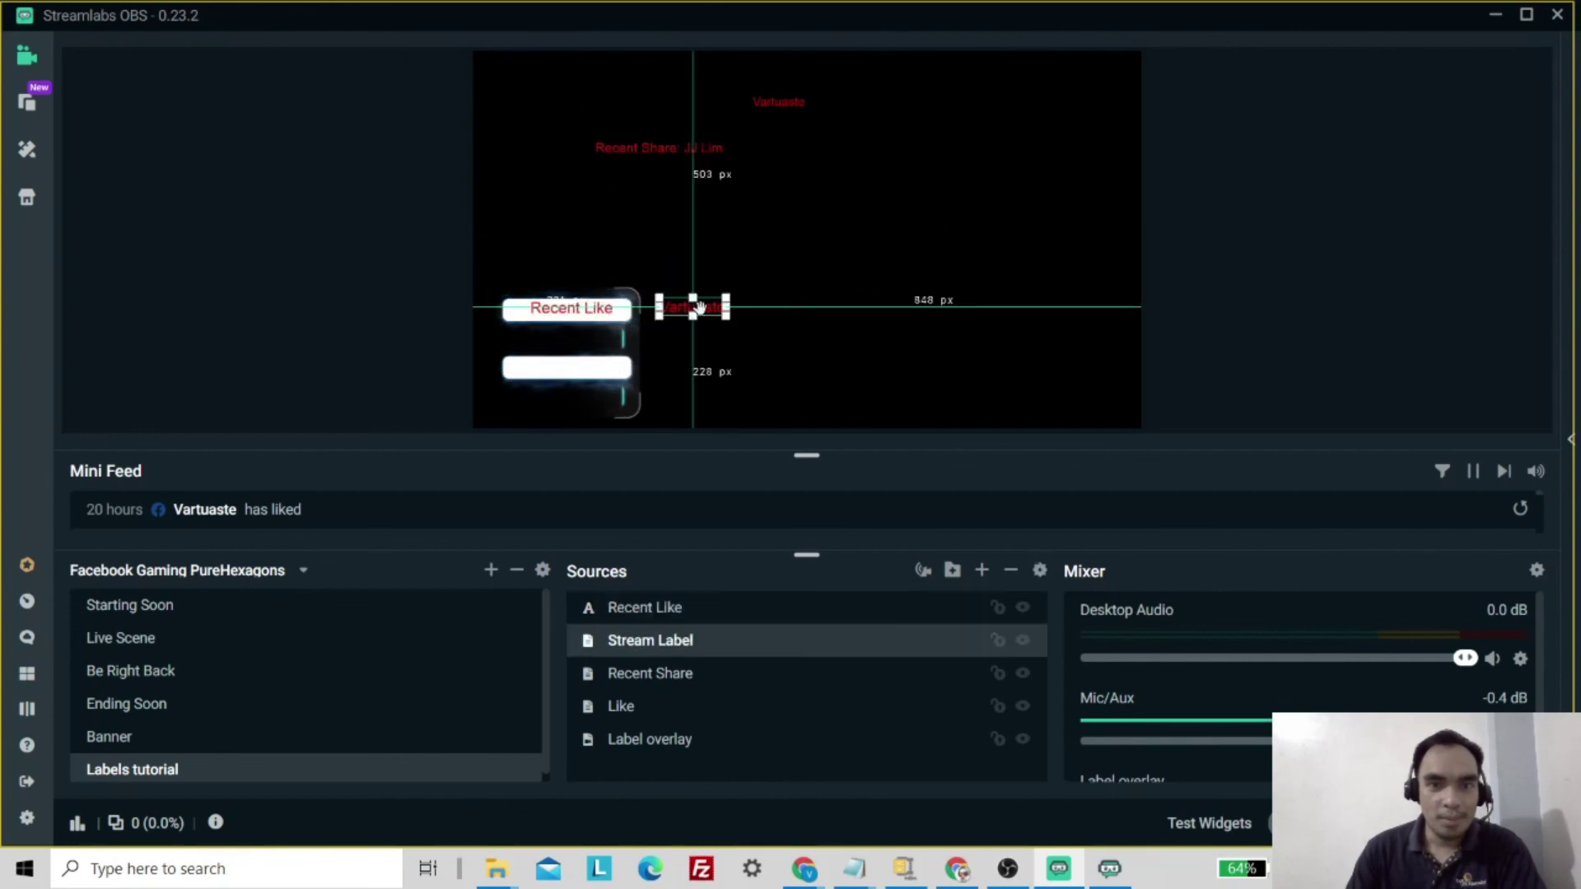
{"action": "left_click_drag", "start_coordinate": [693, 310], "coordinate": [685, 311]}
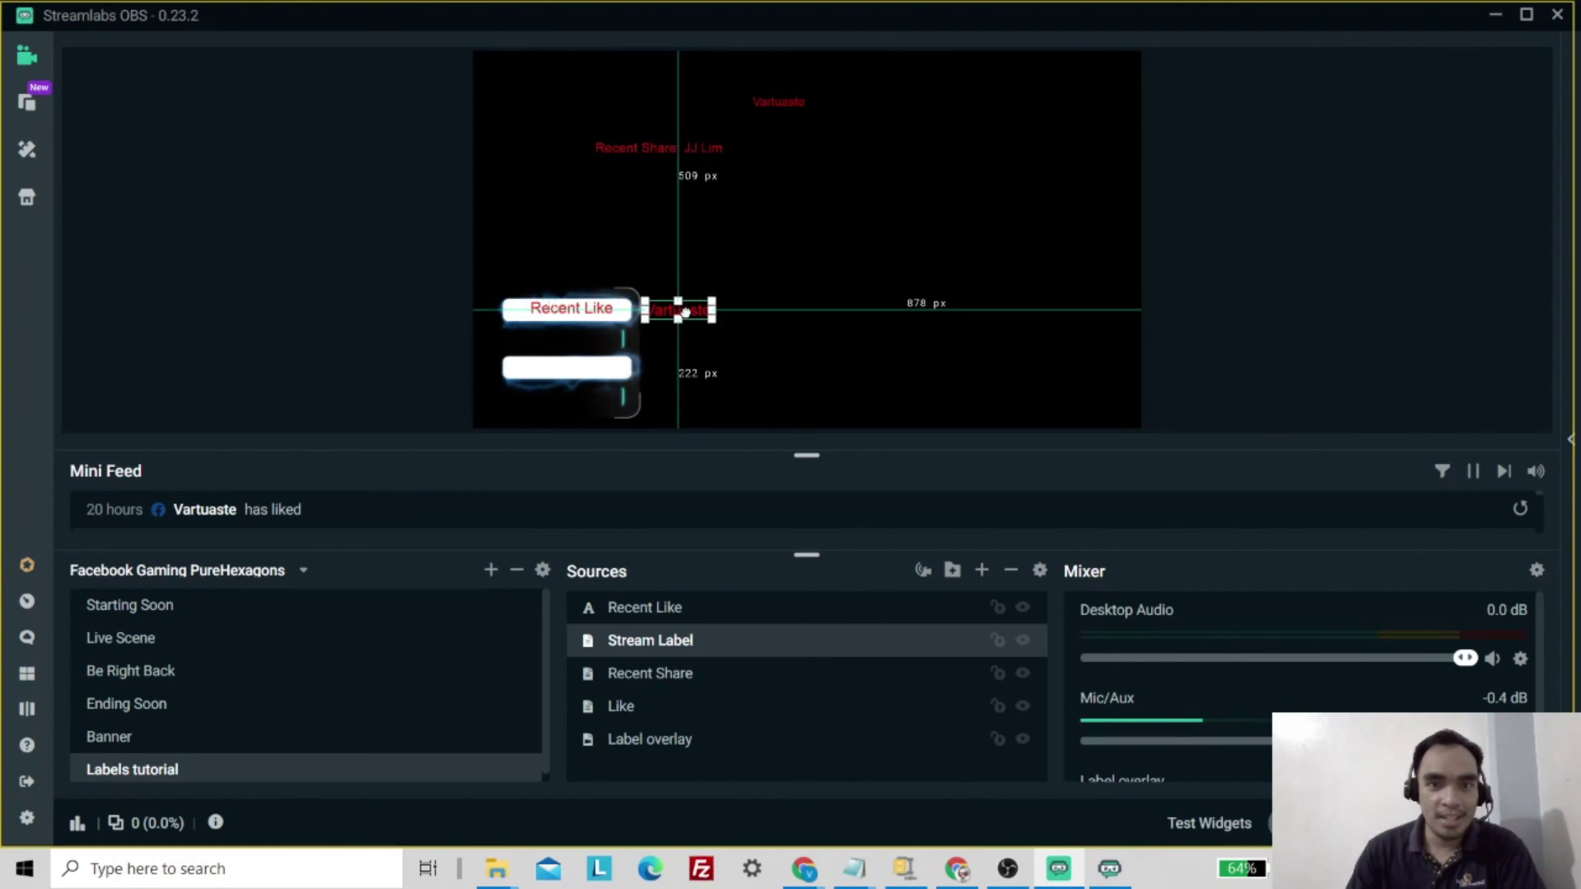
{"action": "left_click", "coordinate": [807, 234]}
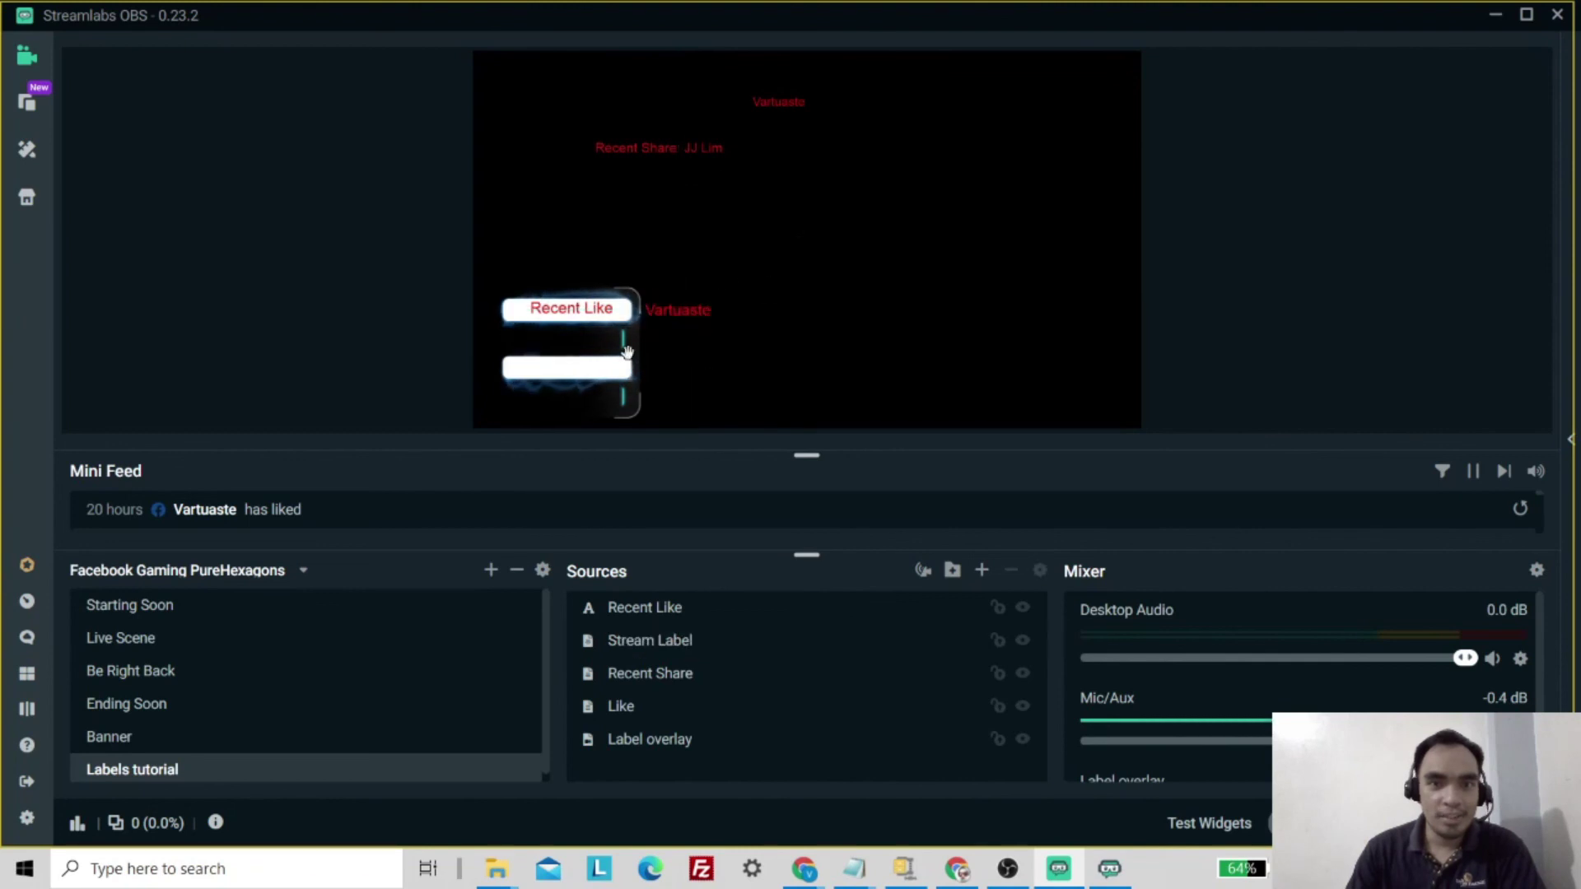
Step: Add a new Text (GDI+) source named Recent Share to the scene
{"action": "left_click", "coordinate": [980, 571]}
{"action": "left_click", "coordinate": [560, 488]}
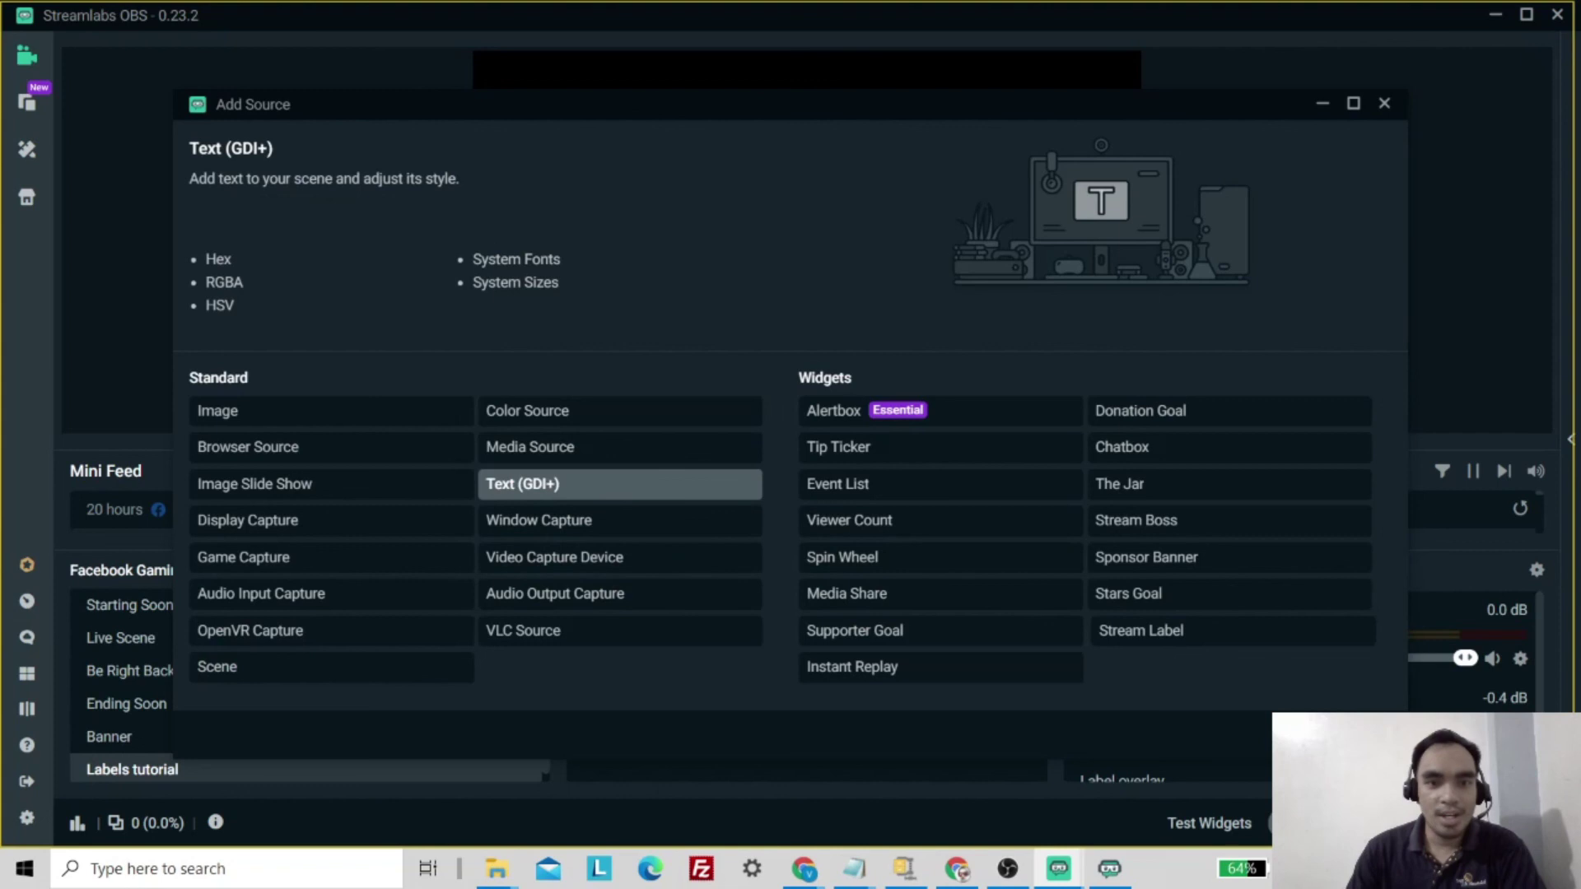
{"action": "left_click", "coordinate": [1351, 735]}
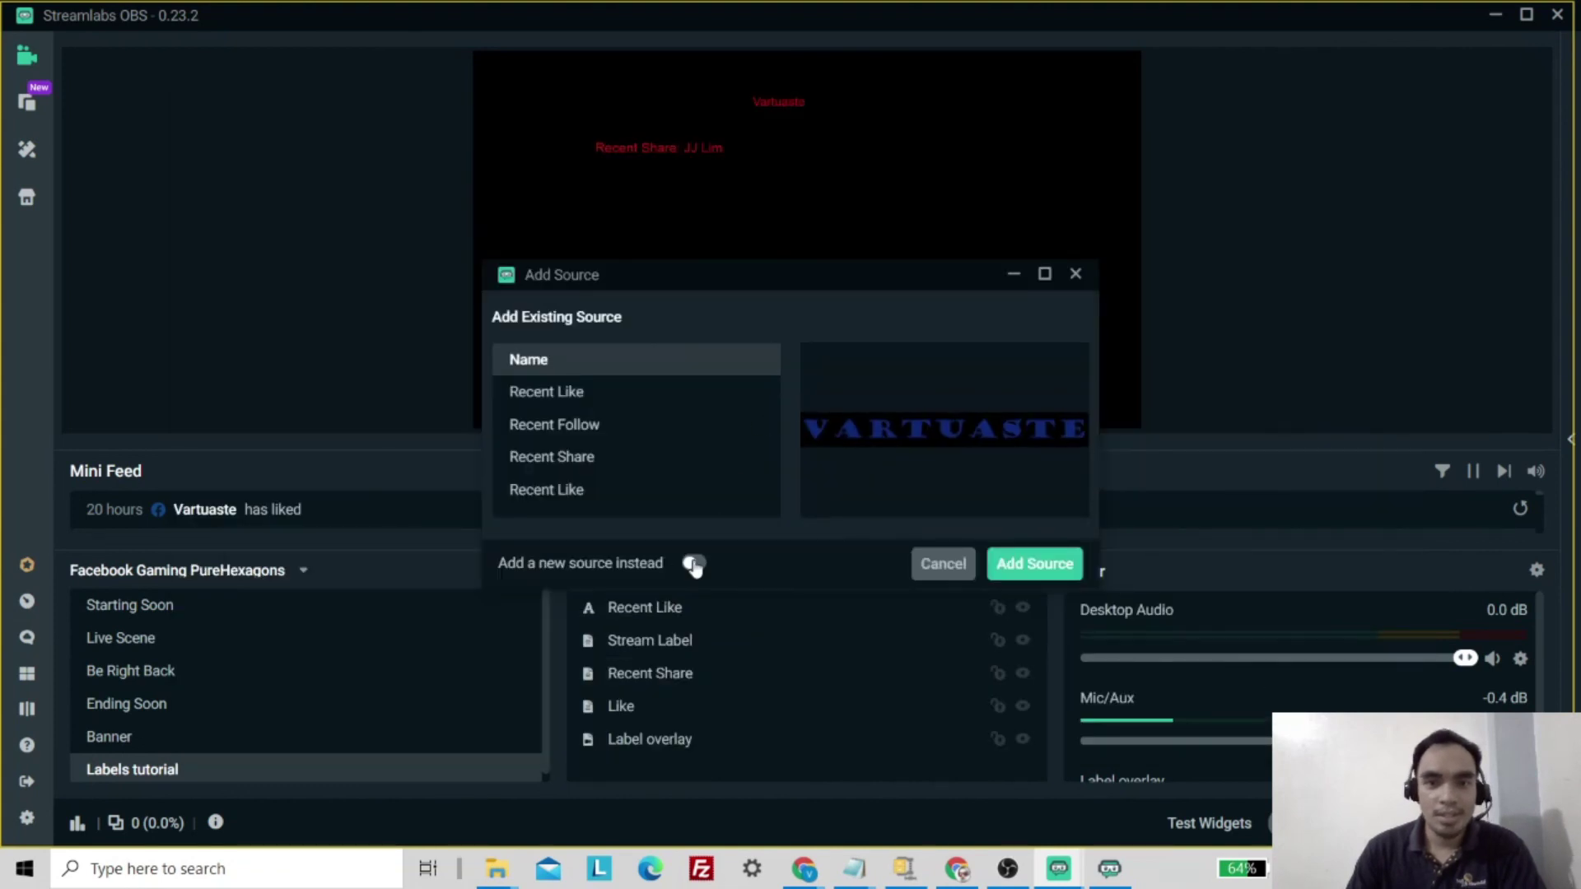
{"action": "left_click", "coordinate": [695, 565]}
{"action": "type", "text": "Recent Share"}
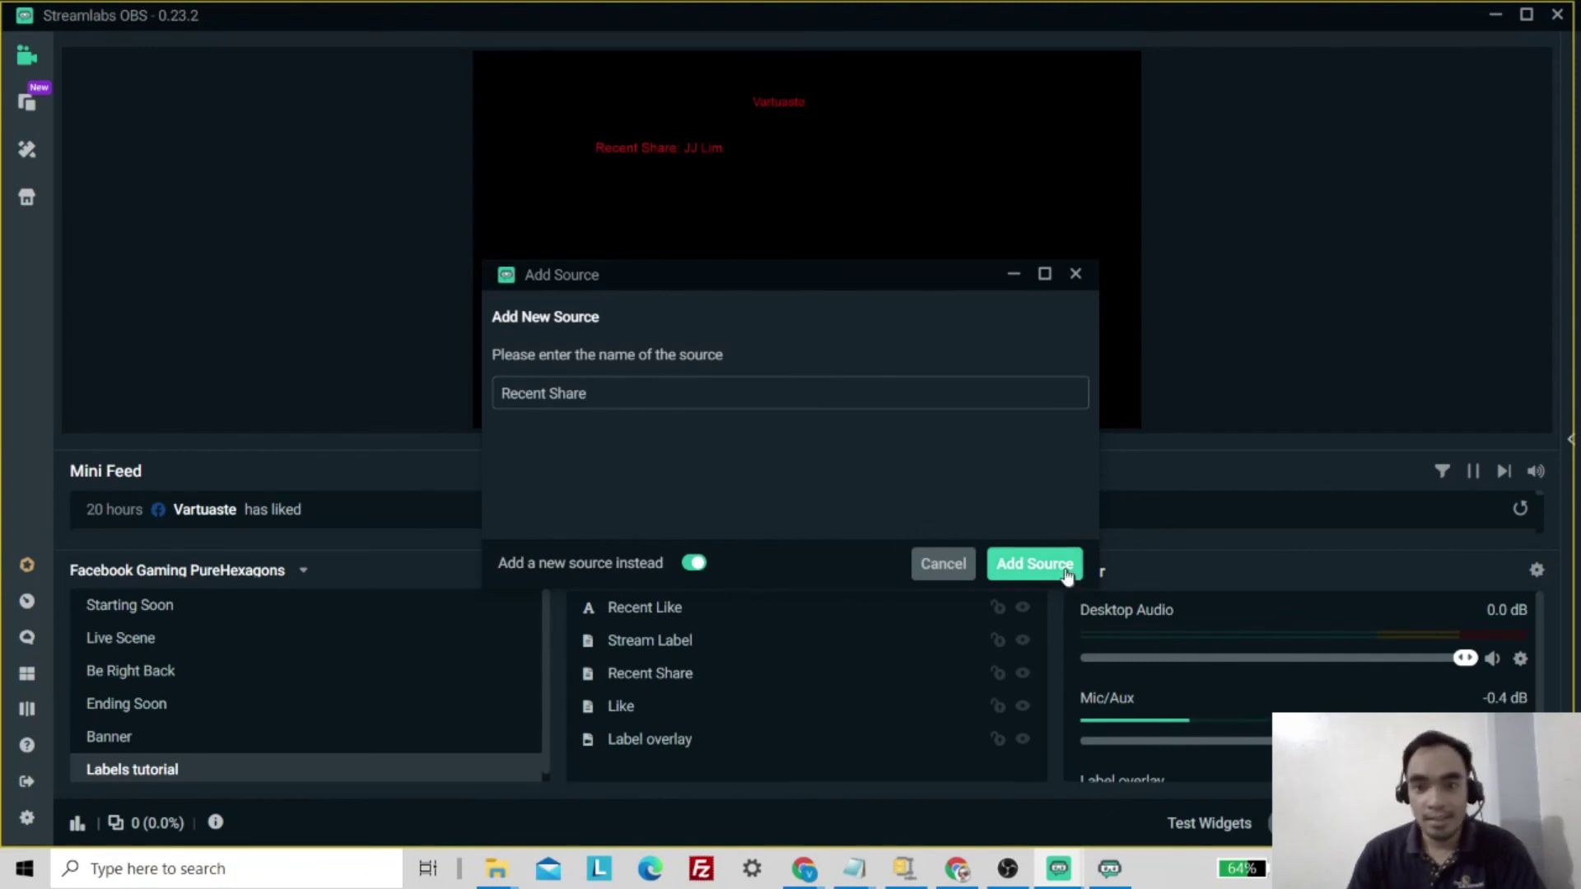
{"action": "left_click", "coordinate": [1035, 563]}
Step: Enter "Recent Share" as the source's text, color it red (#000eb1010) and accept the settings
{"action": "left_click", "coordinate": [751, 508]}
{"action": "type", "text": "Recent Share"}
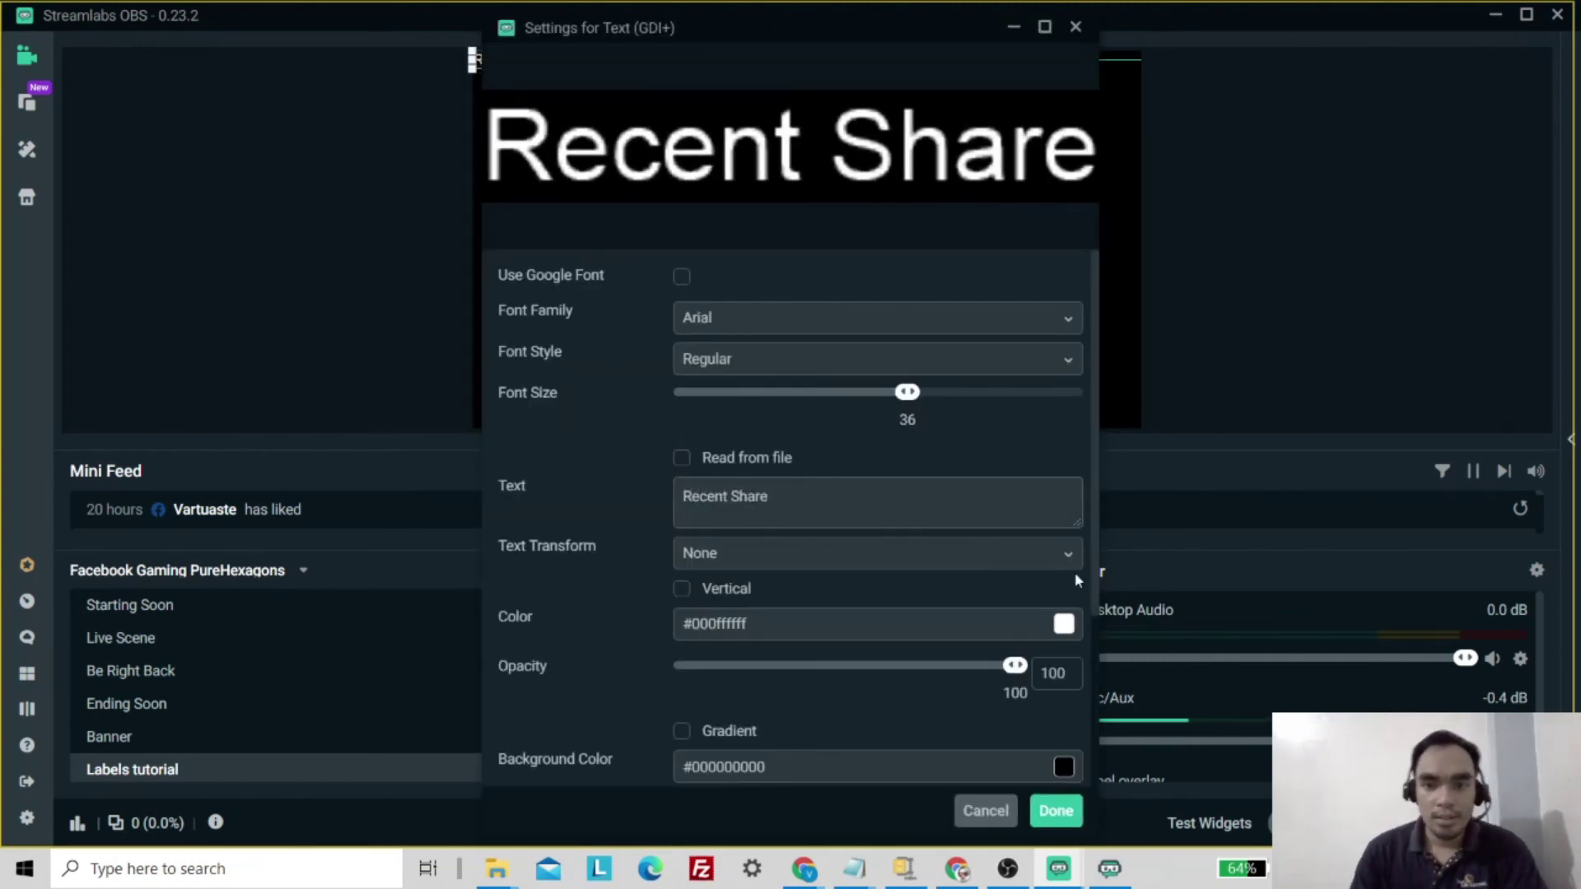
{"action": "left_click", "coordinate": [1064, 623]}
{"action": "left_click", "coordinate": [967, 660]}
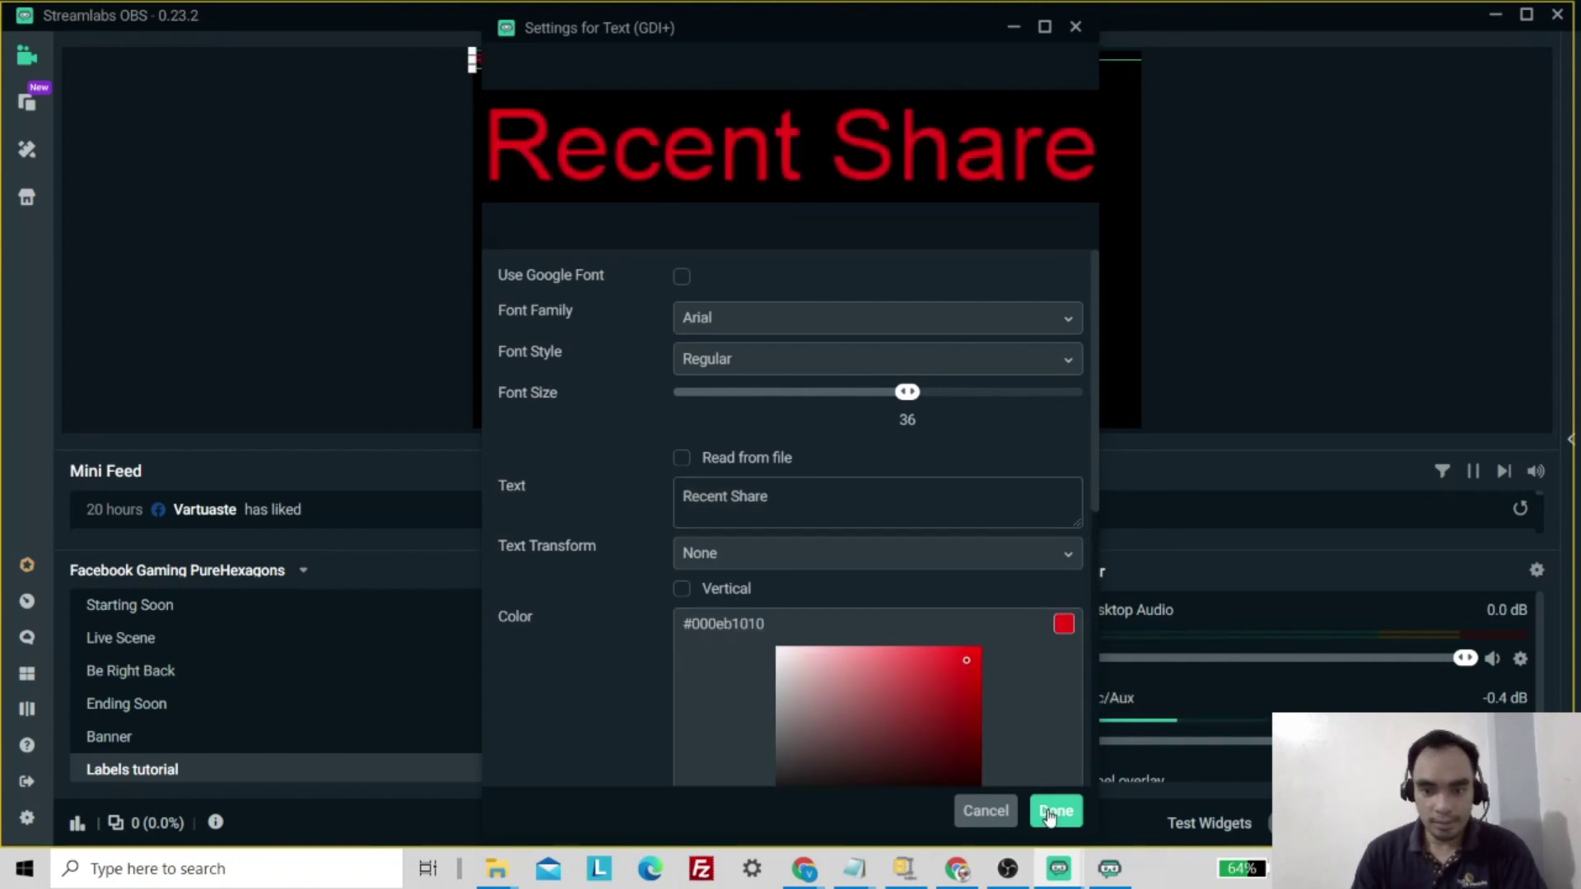
{"action": "left_click", "coordinate": [1052, 812]}
Step: Place the Recent Share caption on the overlay's lower white bar and the small name label from the scene's upper area just right of it
{"action": "left_click_drag", "start_coordinate": [540, 61], "coordinate": [589, 373]}
{"action": "left_click_drag", "start_coordinate": [759, 112], "coordinate": [676, 372]}
{"action": "left_click", "coordinate": [1013, 210]}
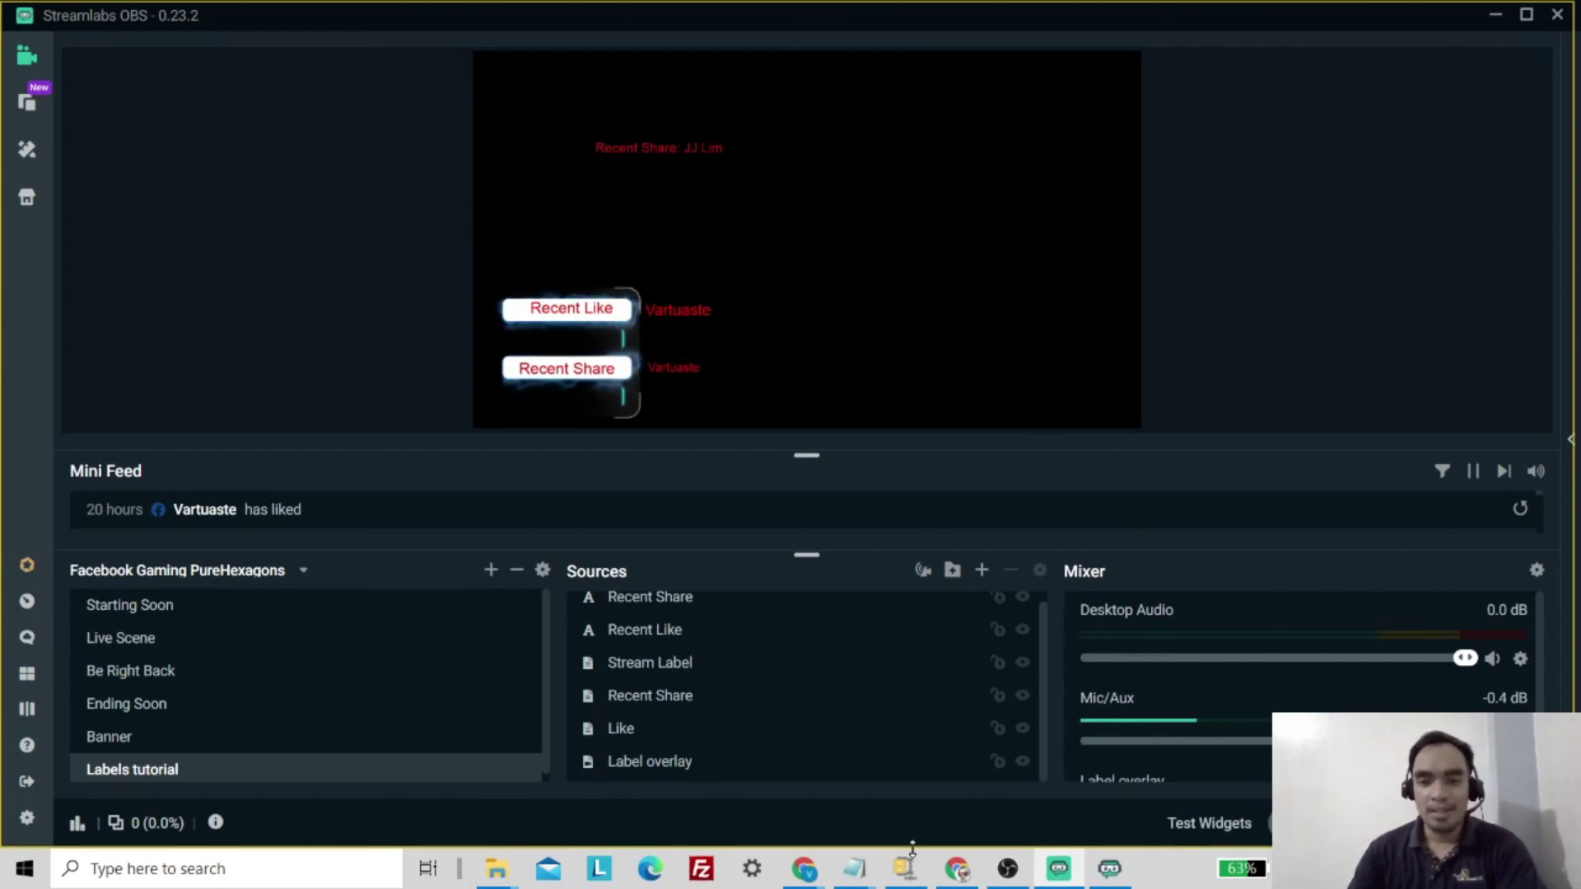
Step: Switch to Chrome with the Streamlabs dashboard's Stream Labels page
{"action": "left_click", "coordinate": [957, 869]}
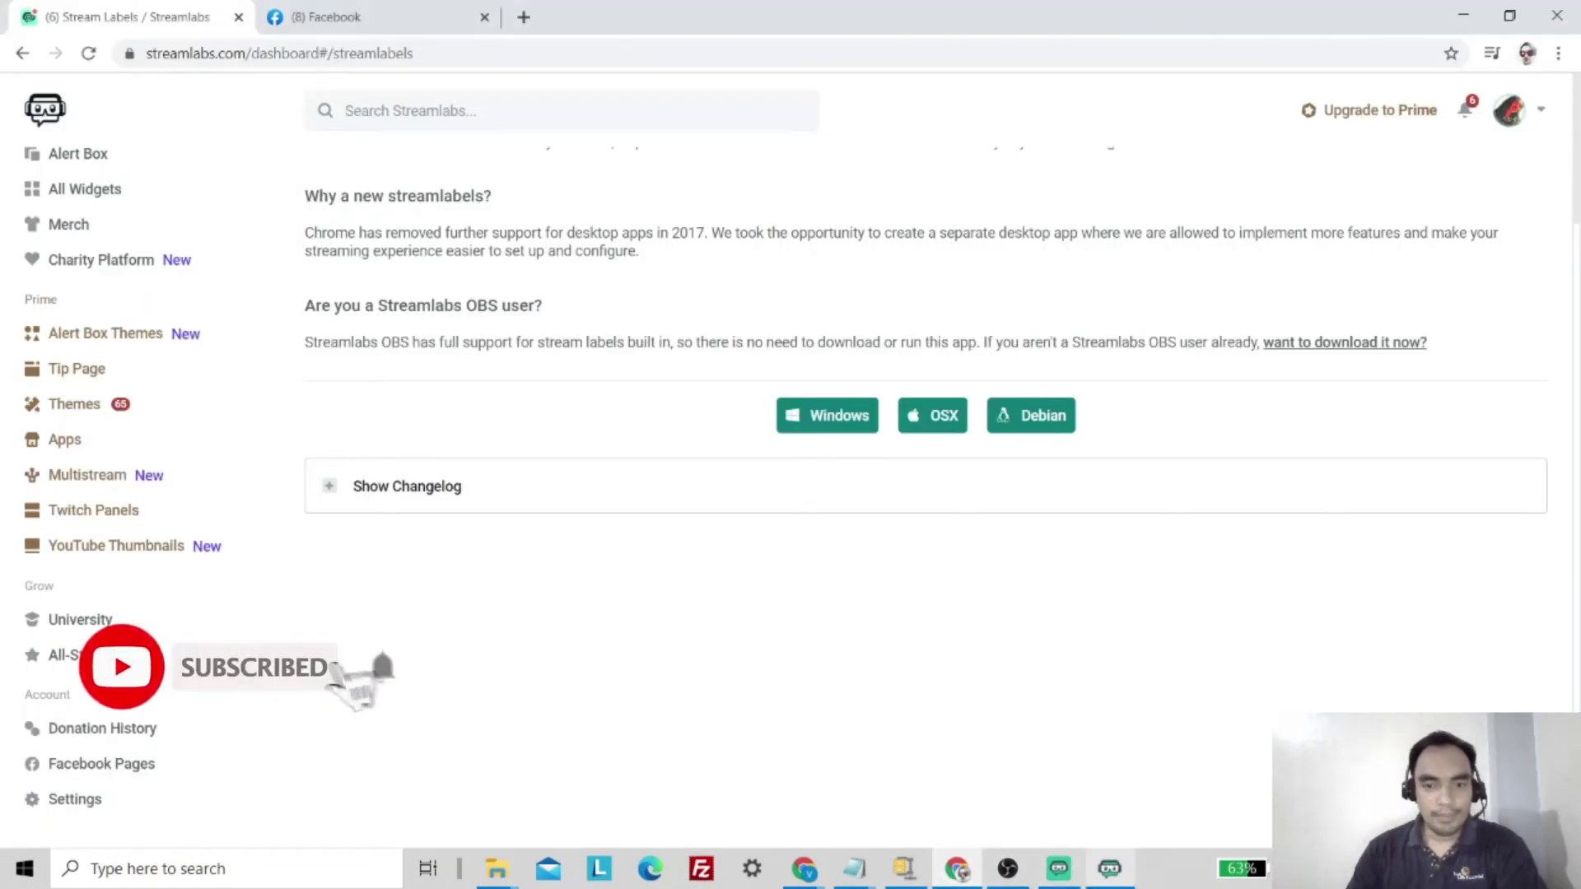